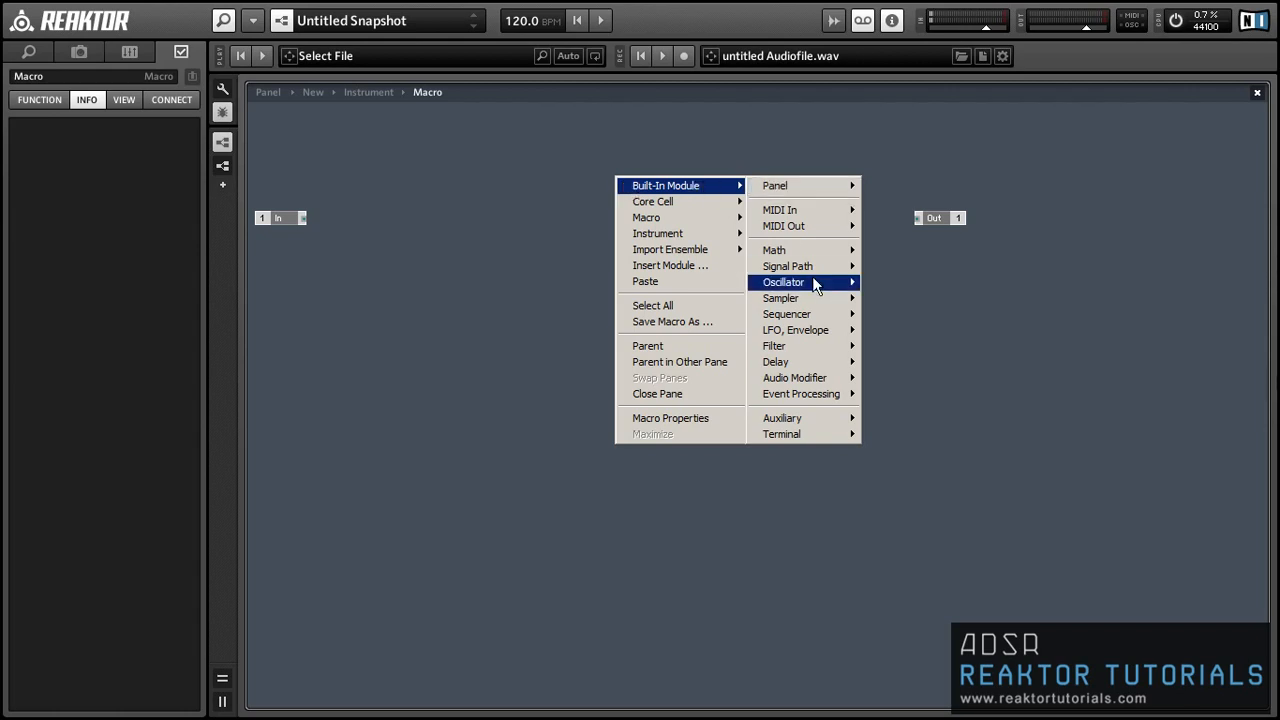
Step: Add a Multi 2-Pole filter to the macro, rename the input terminal F and place it closer to the filter
mouse_move(824, 365)
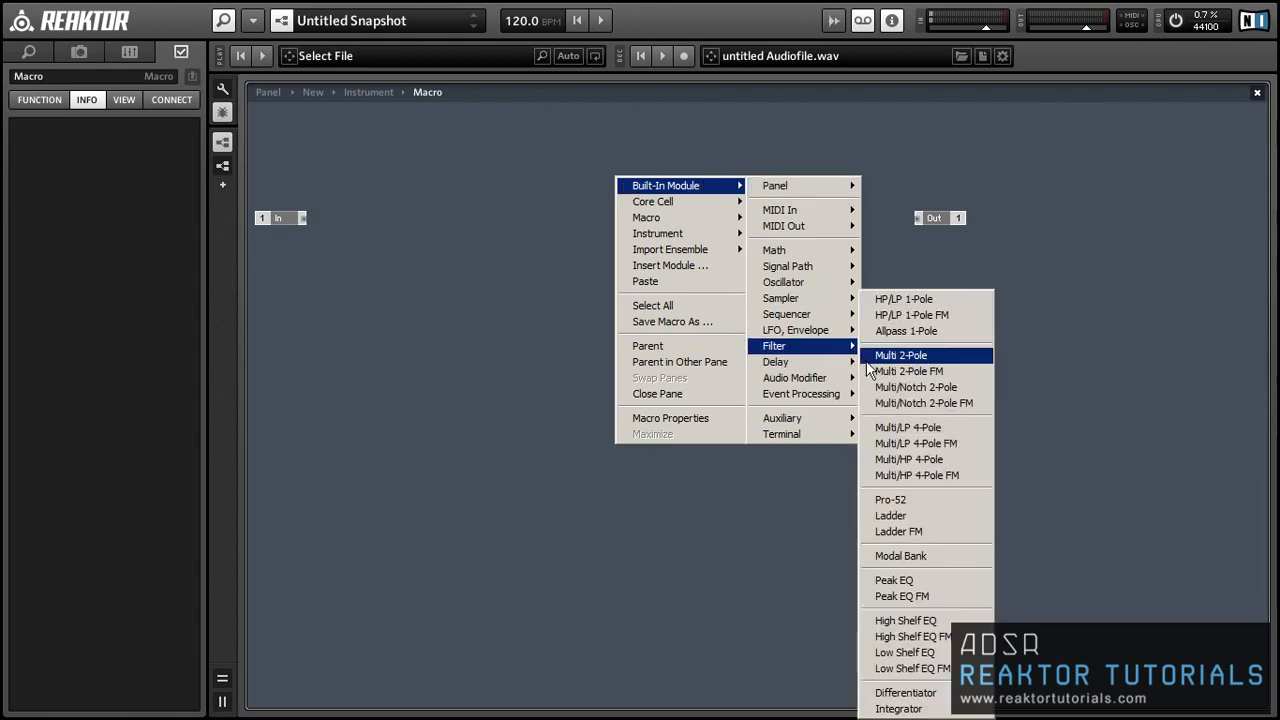
click(894, 358)
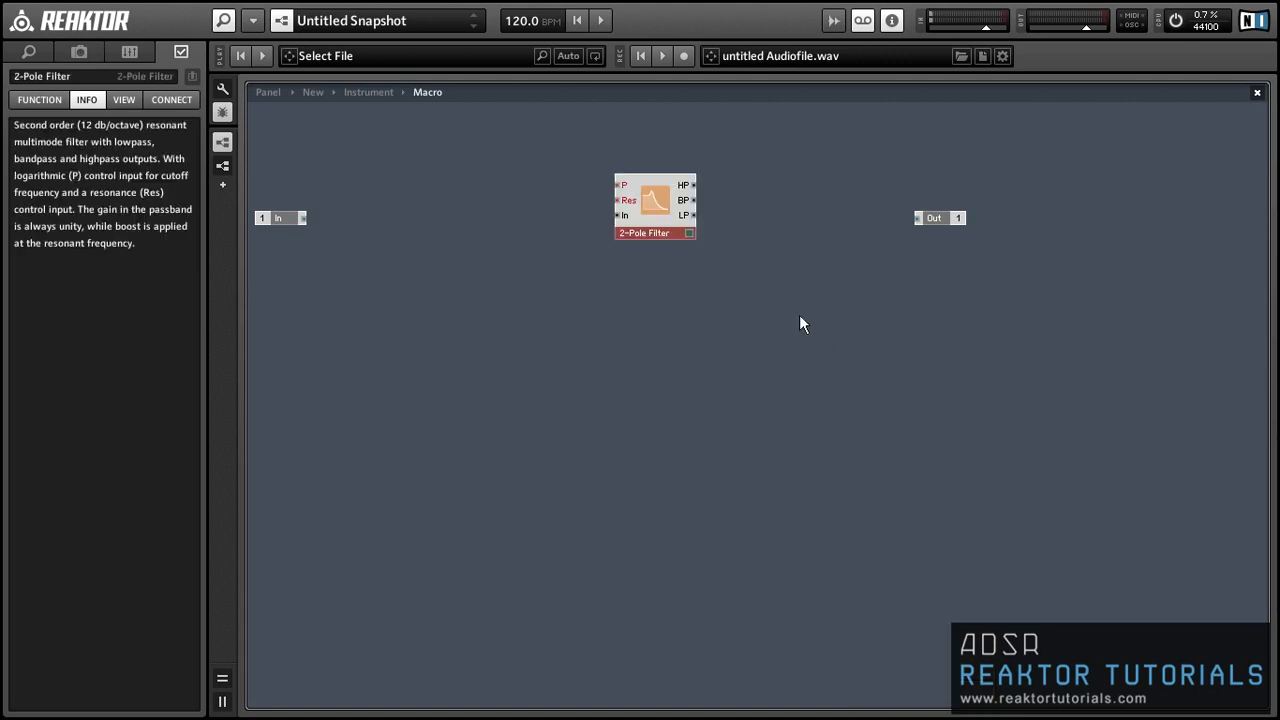
click(286, 215)
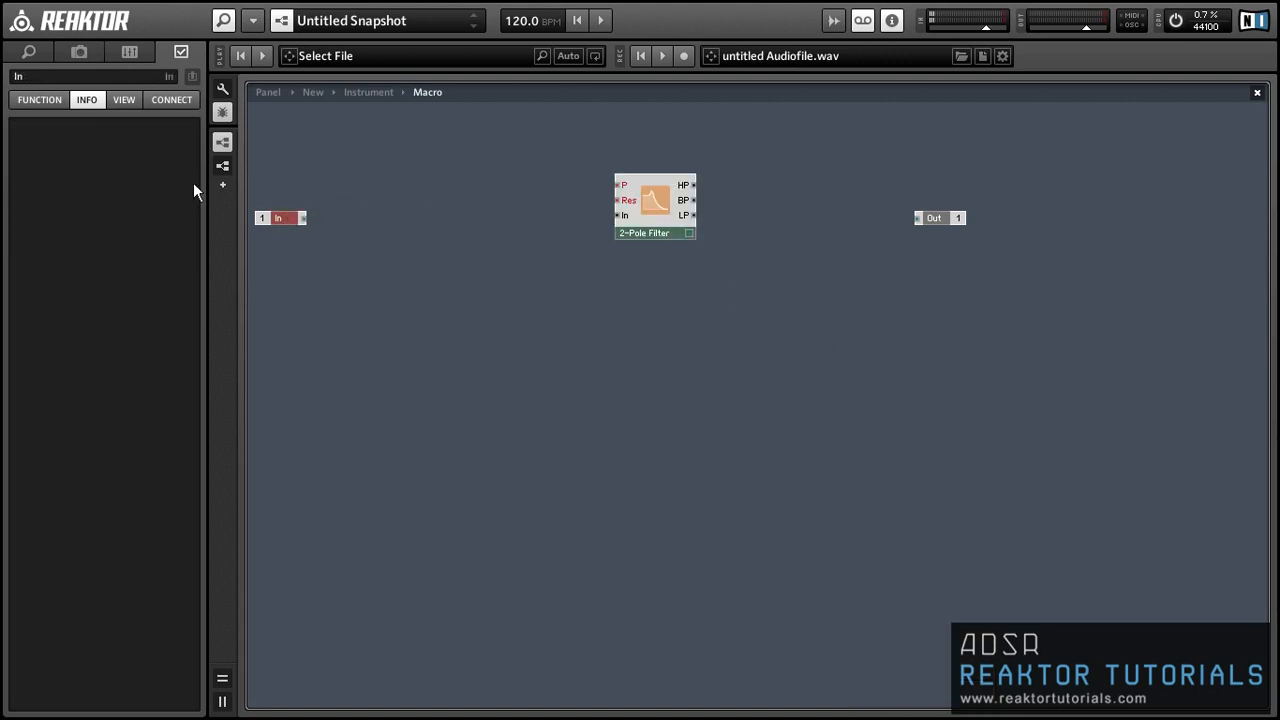
click(16, 77)
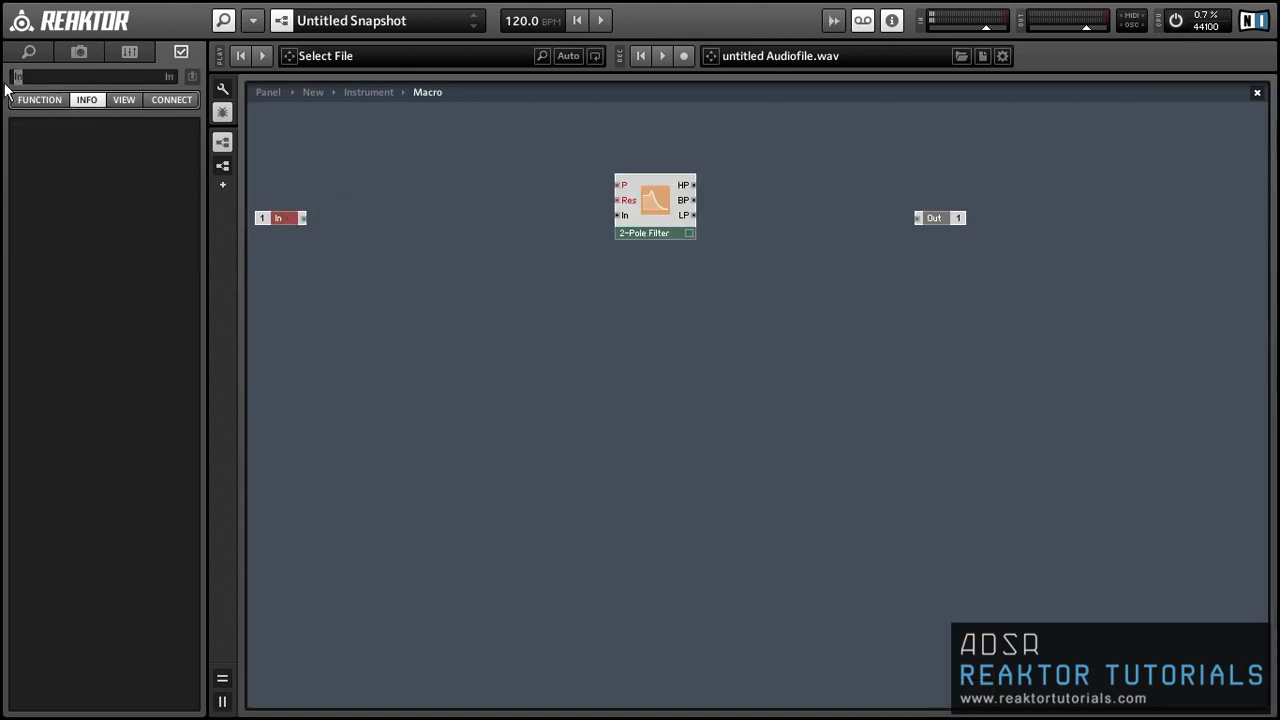
text(F)
click(285, 229)
drag(283, 218, 313, 210)
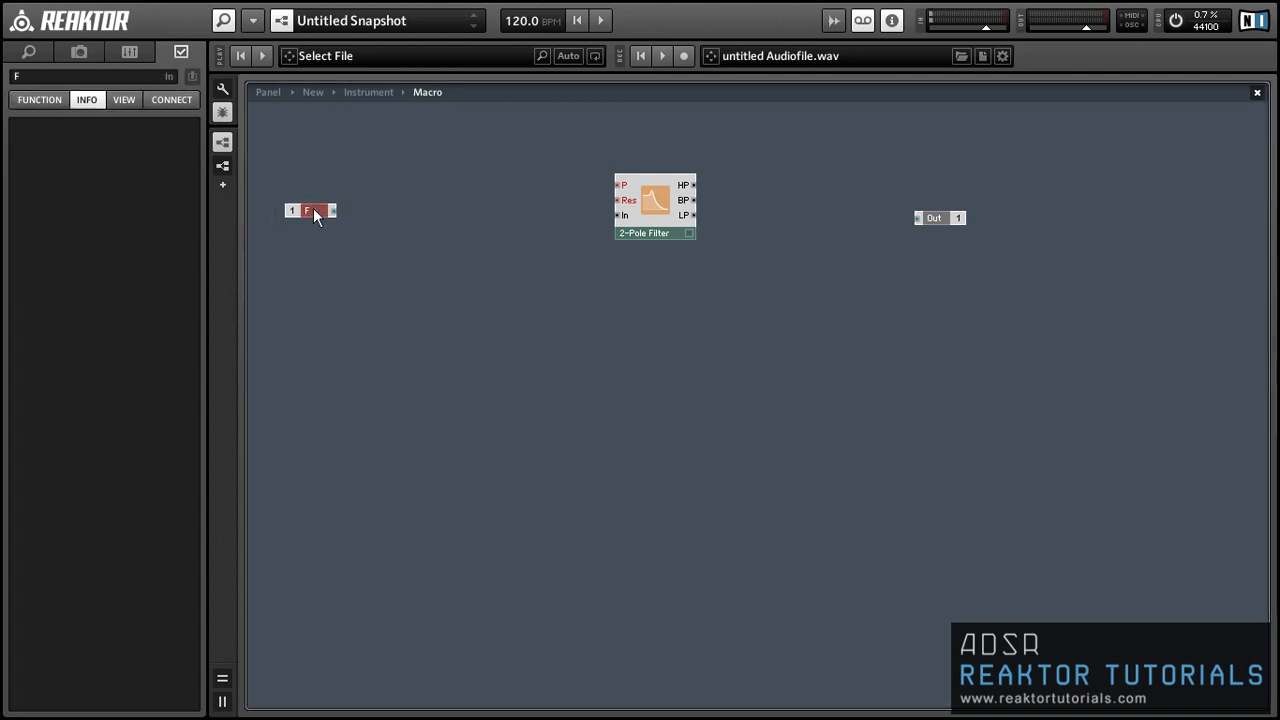
drag(445, 197, 475, 177)
Step: Insert a Log (F) module between the F terminal and the filter's P port, wire them together and align them
right_click(535, 166)
mouse_move(688, 243)
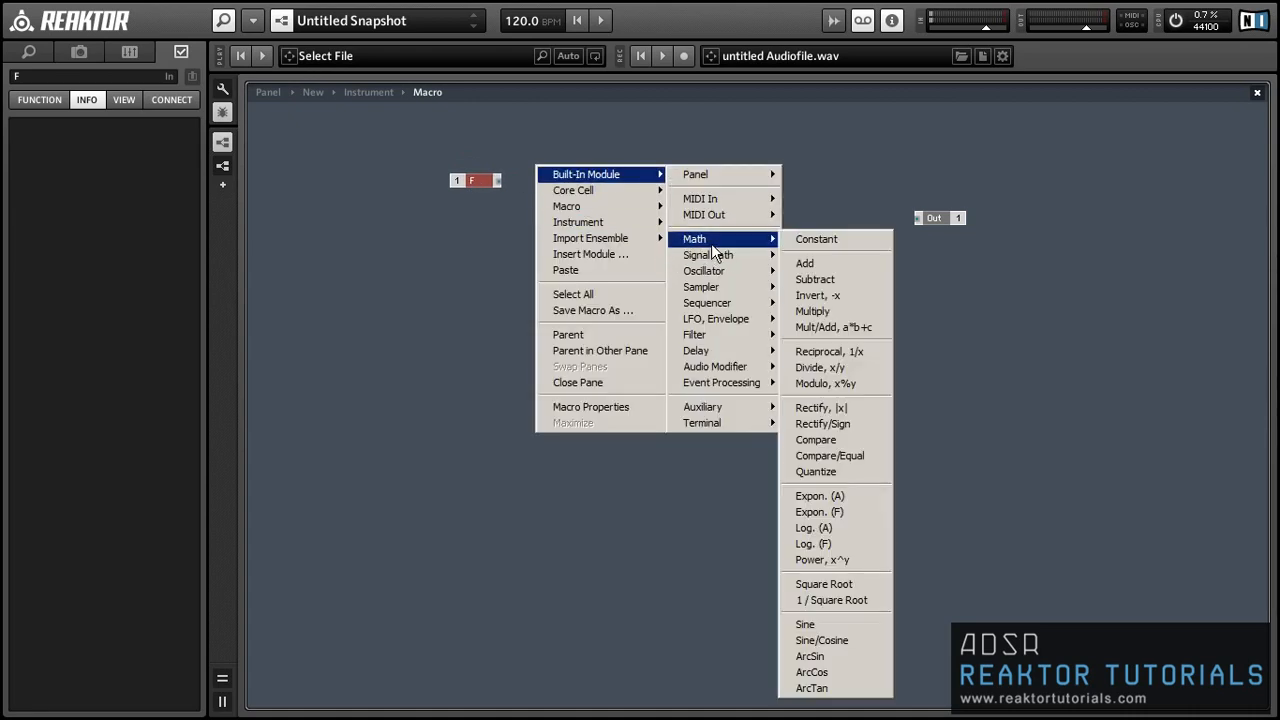
click(845, 543)
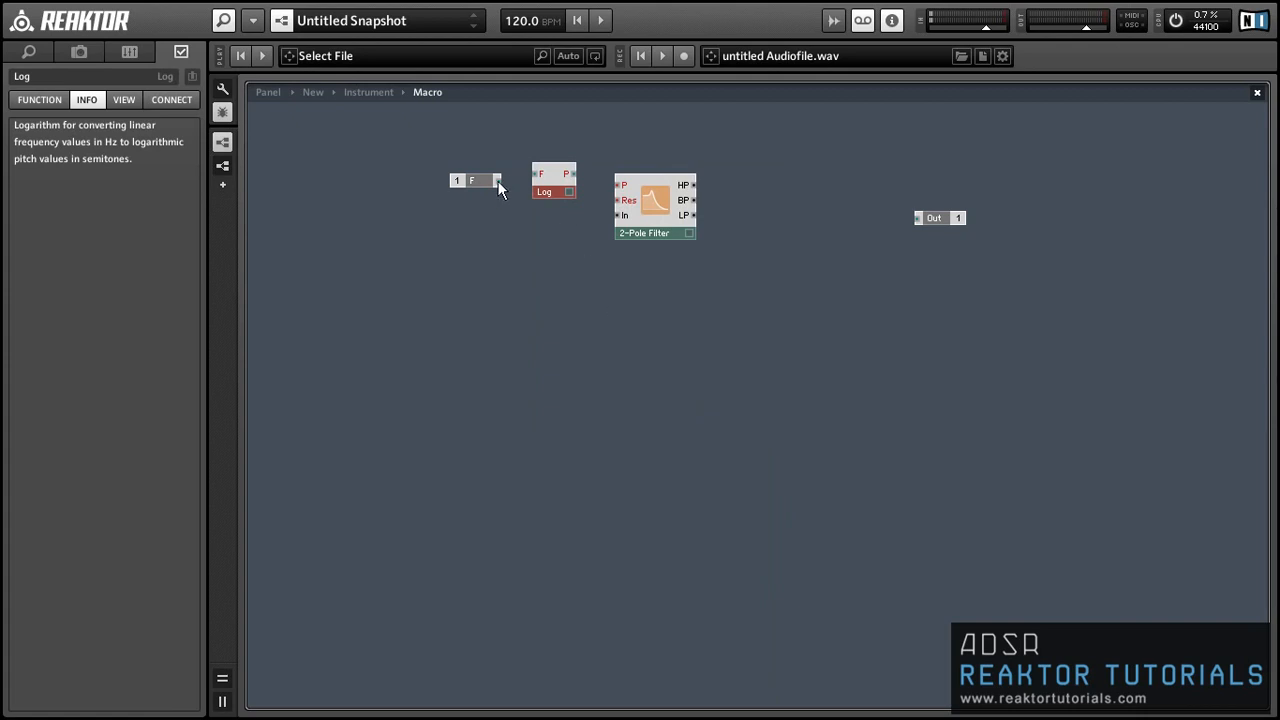
drag(498, 181, 619, 185)
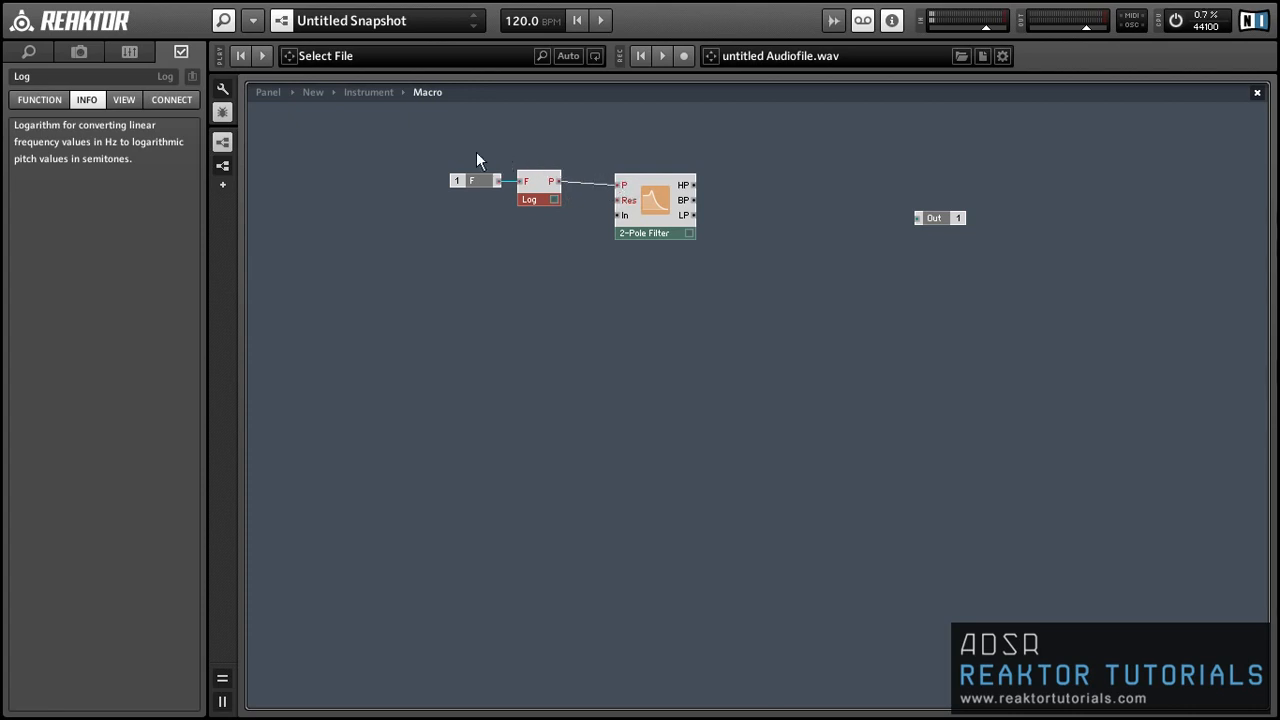
drag(476, 160, 534, 200)
drag(534, 200, 574, 218)
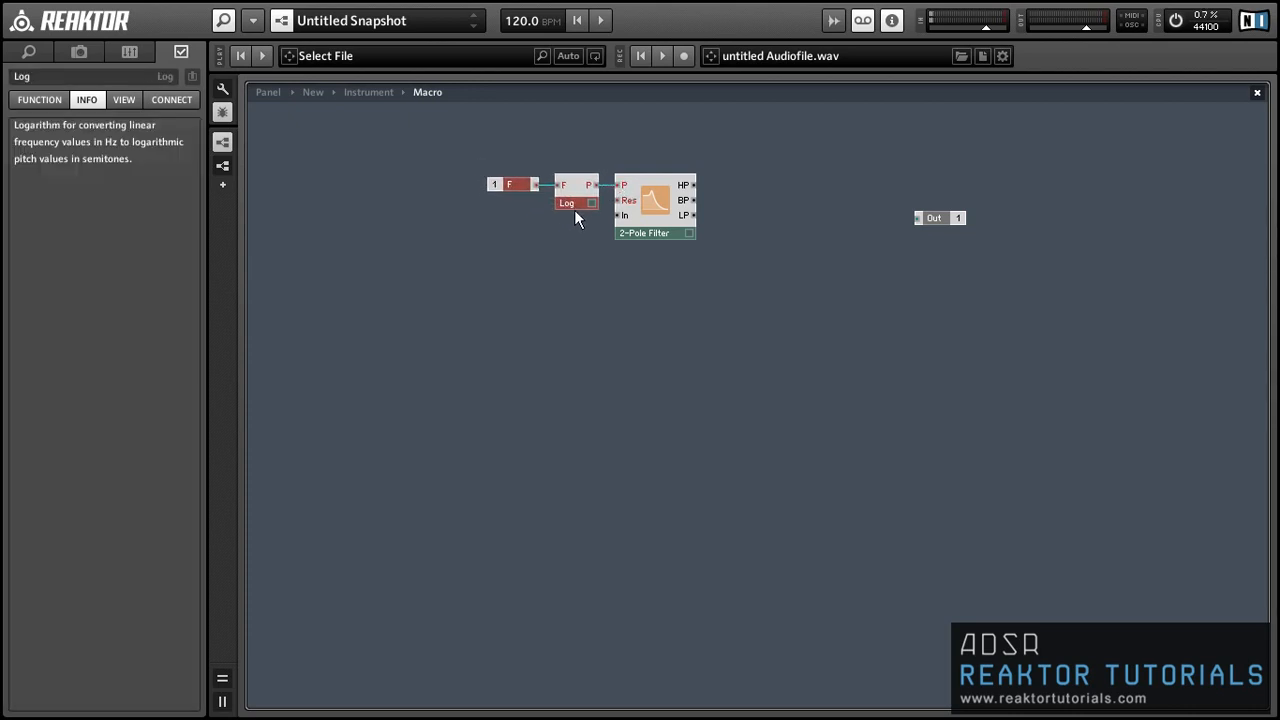
Step: Add a second input terminal named Res, wire it to the filter's Res port and align it under F
click(462, 199)
right_click(452, 201)
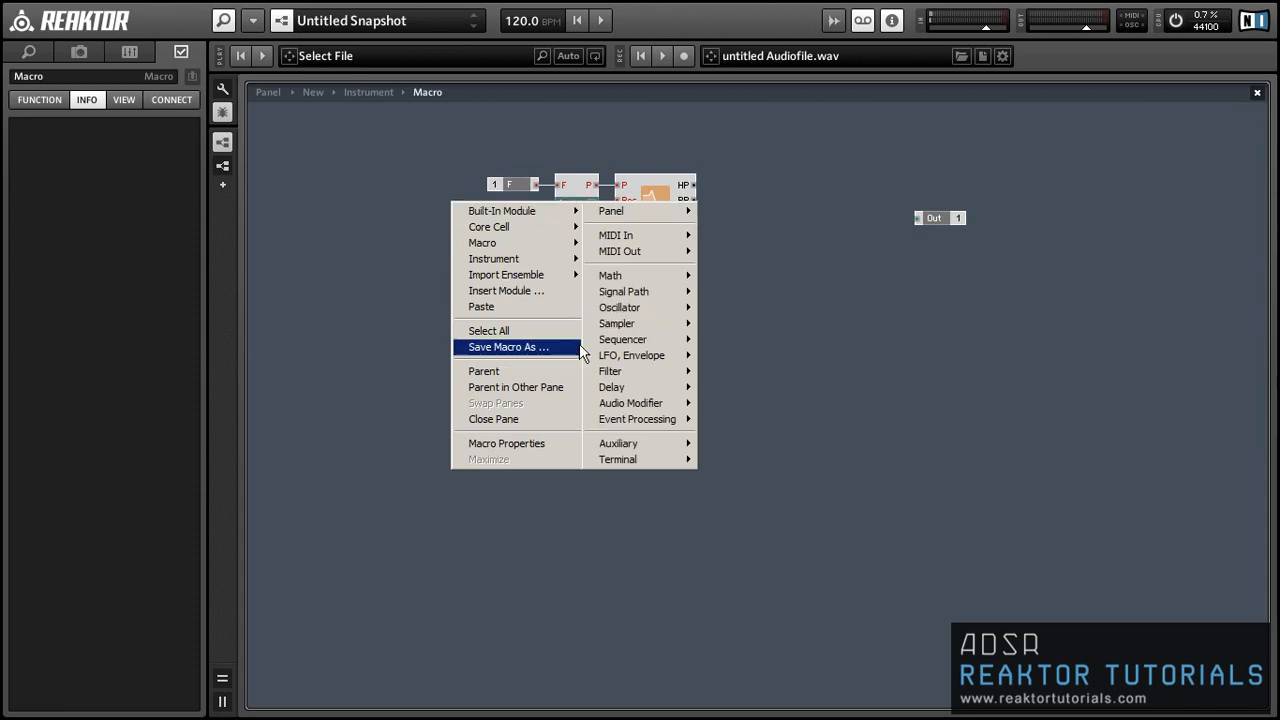
mouse_move(636, 458)
click(710, 463)
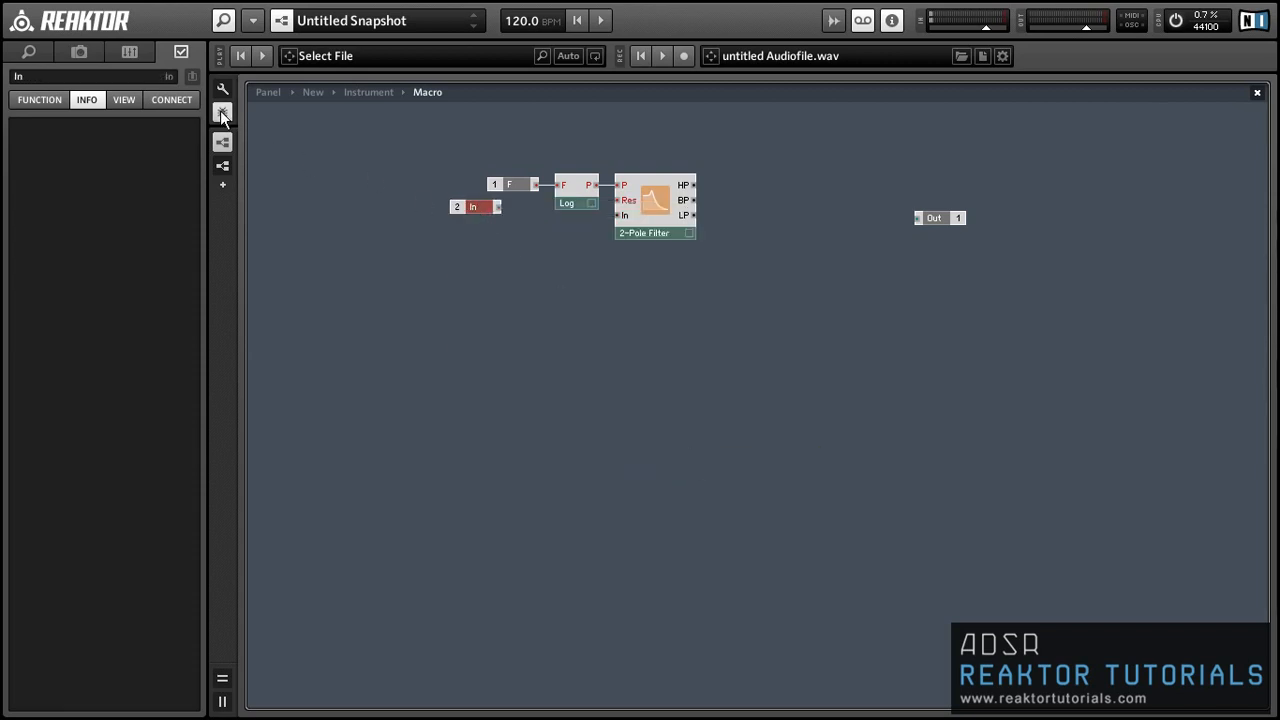
drag(60, 77, 17, 76)
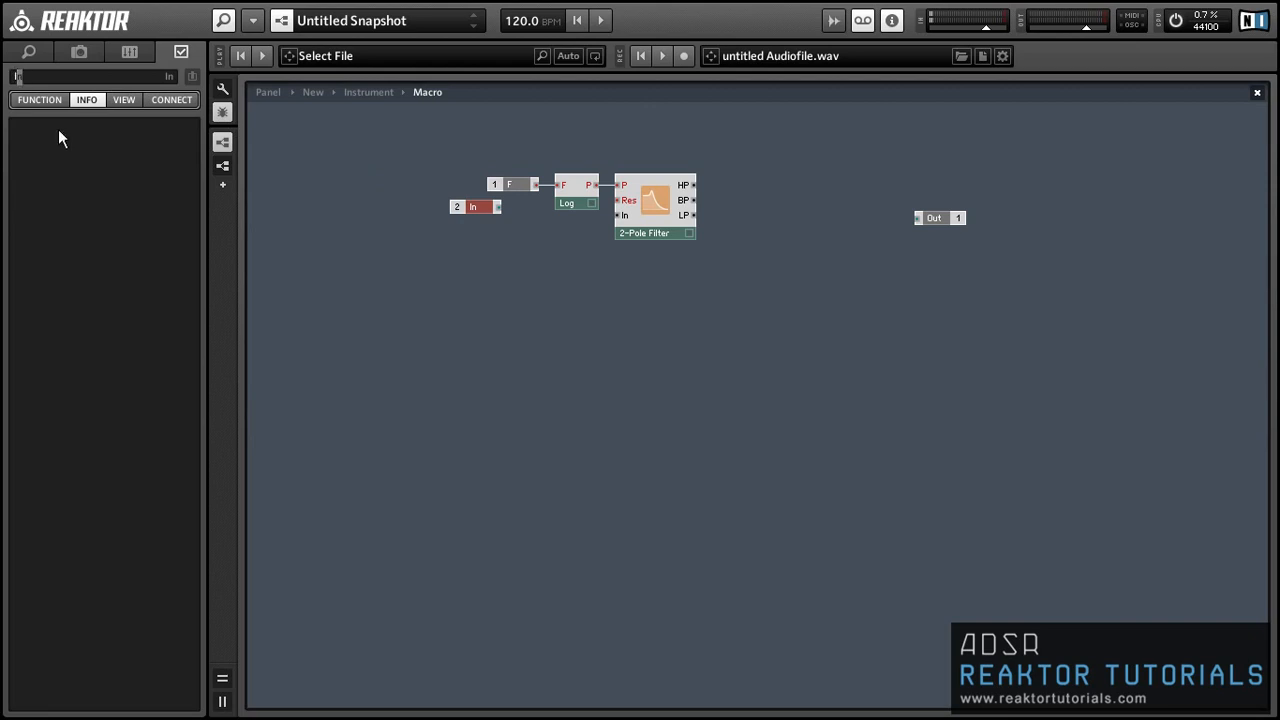
text(Res)
click(350, 224)
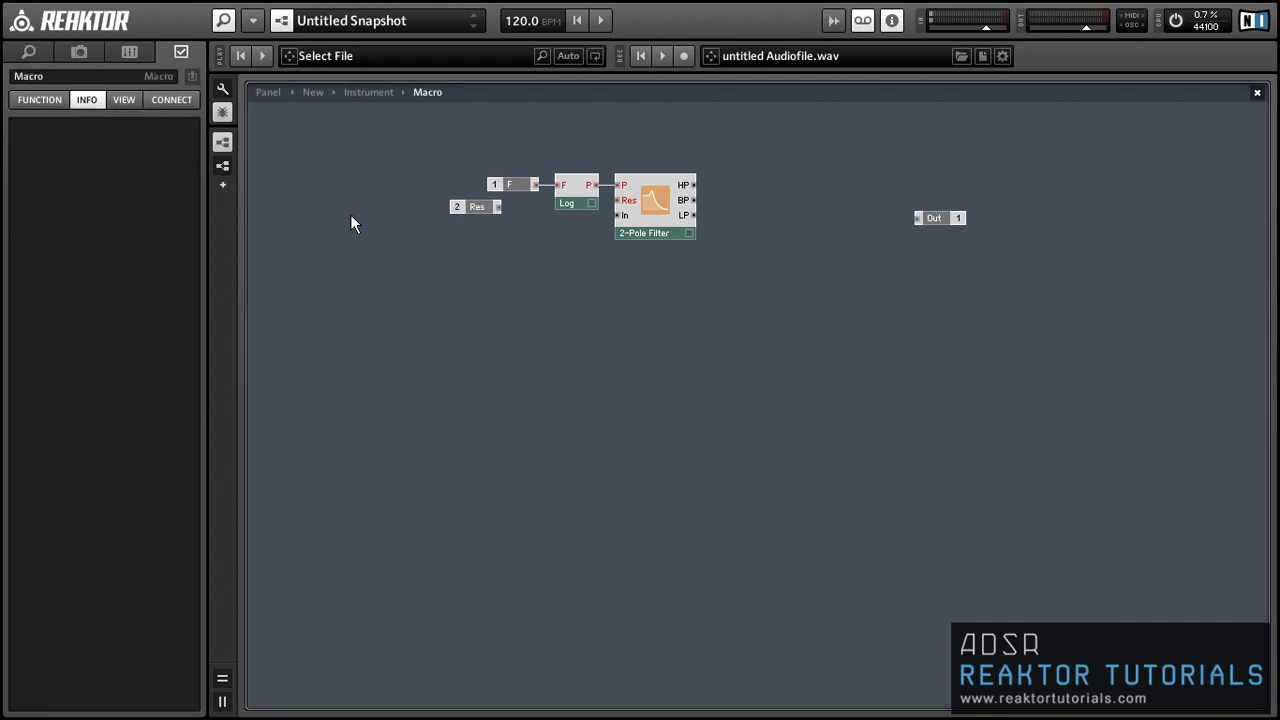
drag(497, 207, 618, 200)
drag(474, 206, 511, 199)
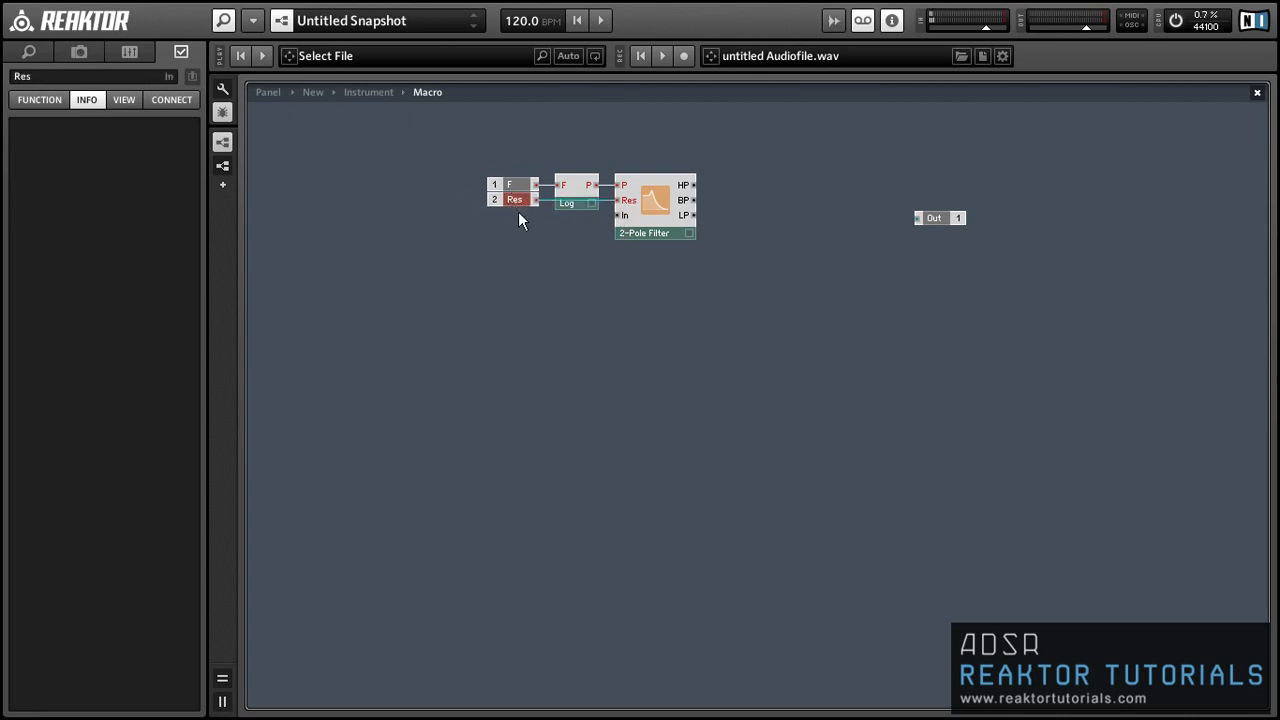
Step: Add a third input terminal below Res and wire it to the filter's In port
click(510, 217)
right_click(507, 215)
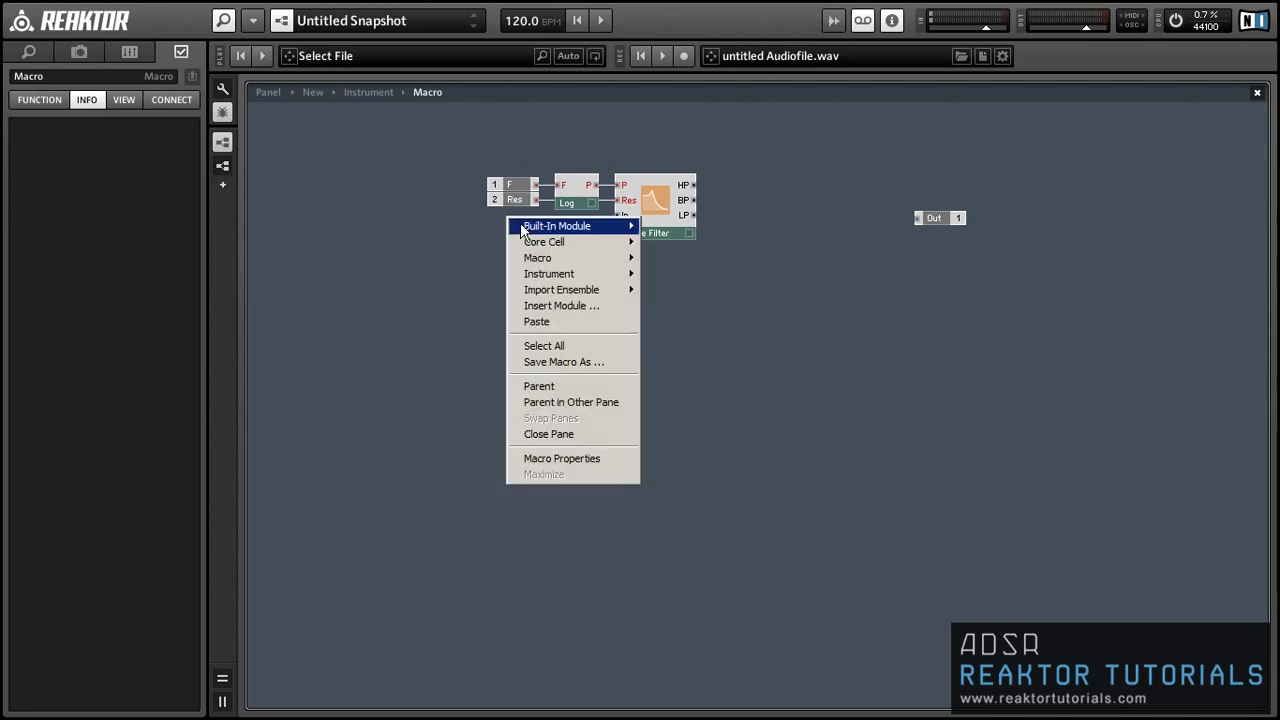
mouse_move(554, 224)
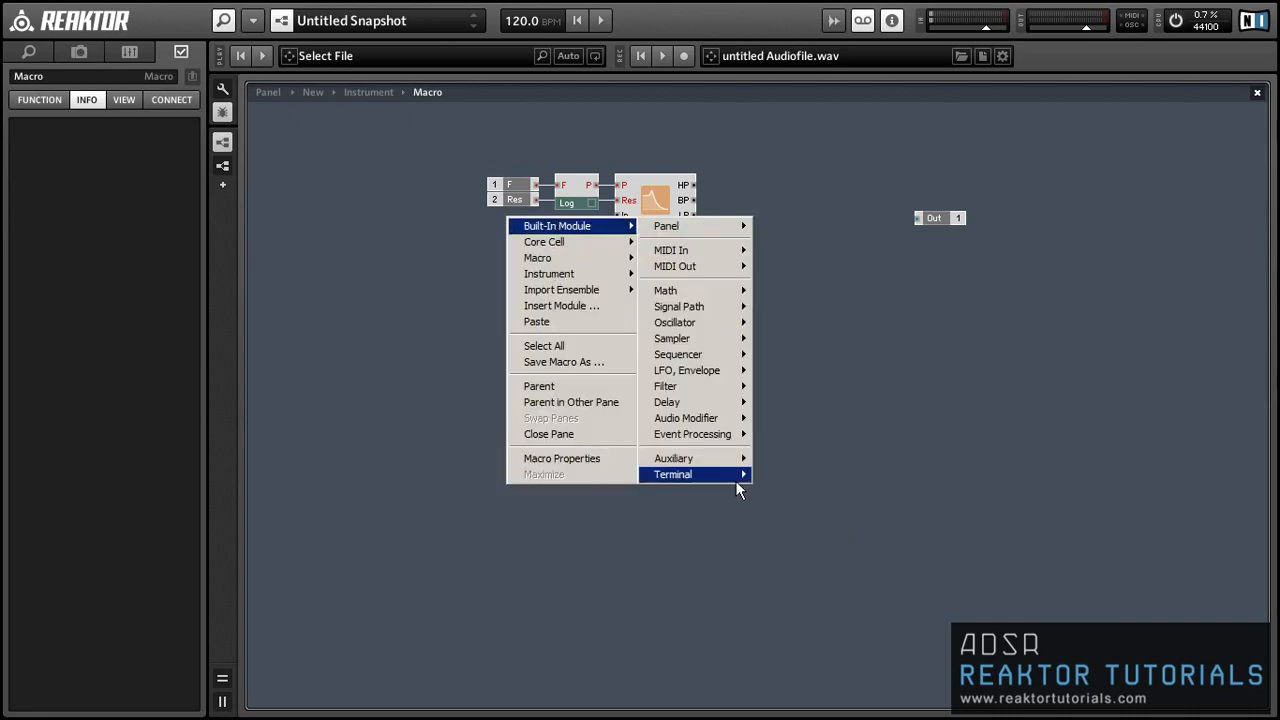
mouse_move(720, 475)
click(782, 476)
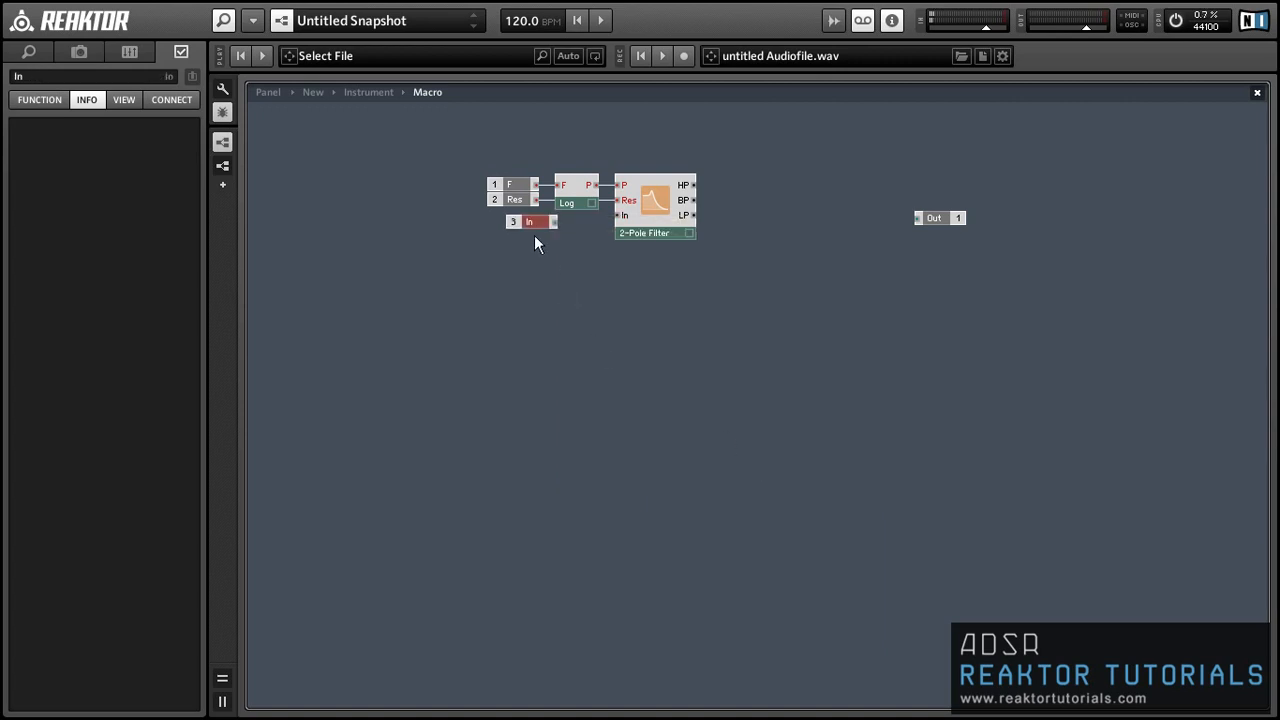
drag(520, 218, 617, 215)
Step: Add another input terminal, make it port number 2 and place it above and to the right of the filter
click(553, 257)
right_click(516, 258)
mouse_move(567, 268)
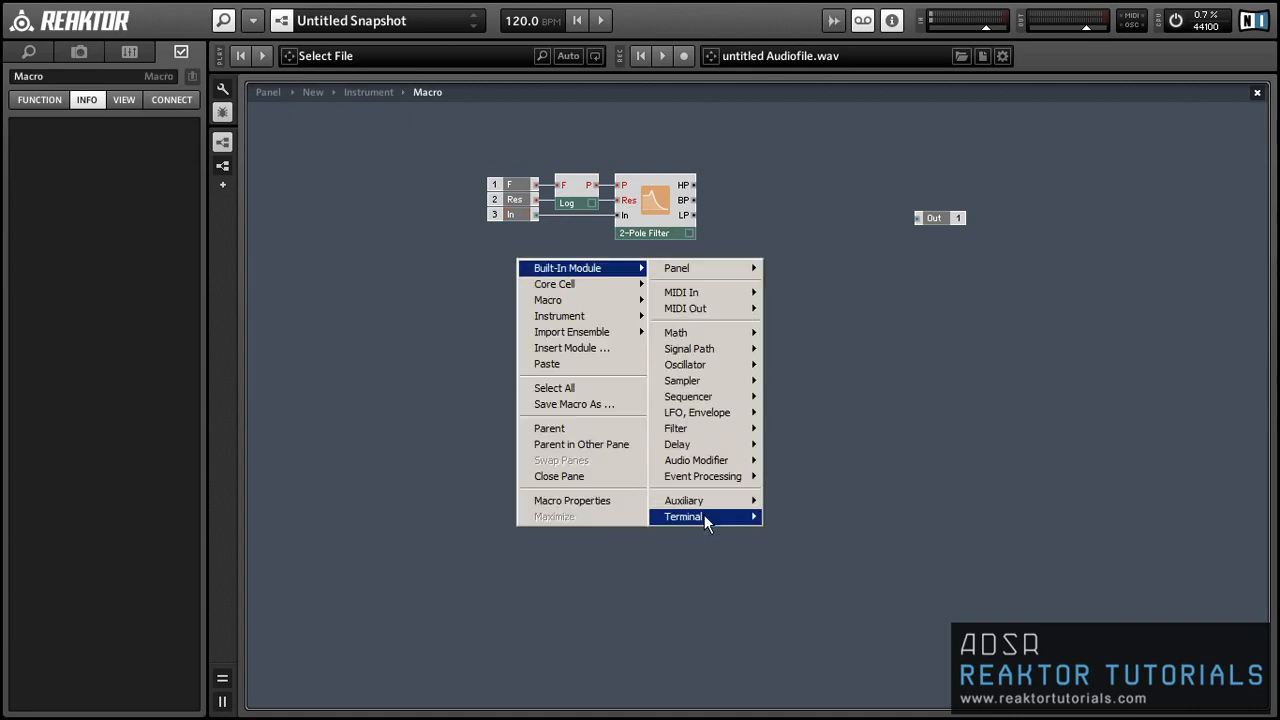
mouse_move(704, 515)
click(790, 516)
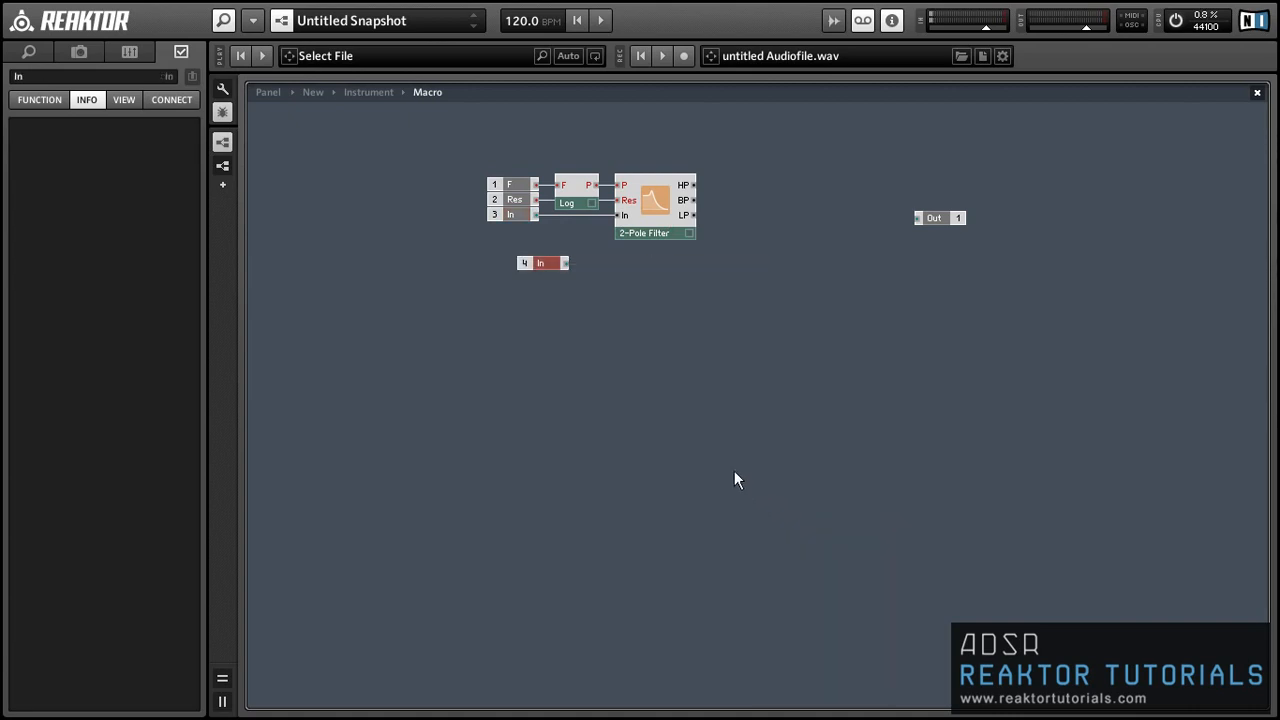
right_click(526, 258)
mouse_move(612, 378)
click(629, 401)
drag(652, 224, 734, 157)
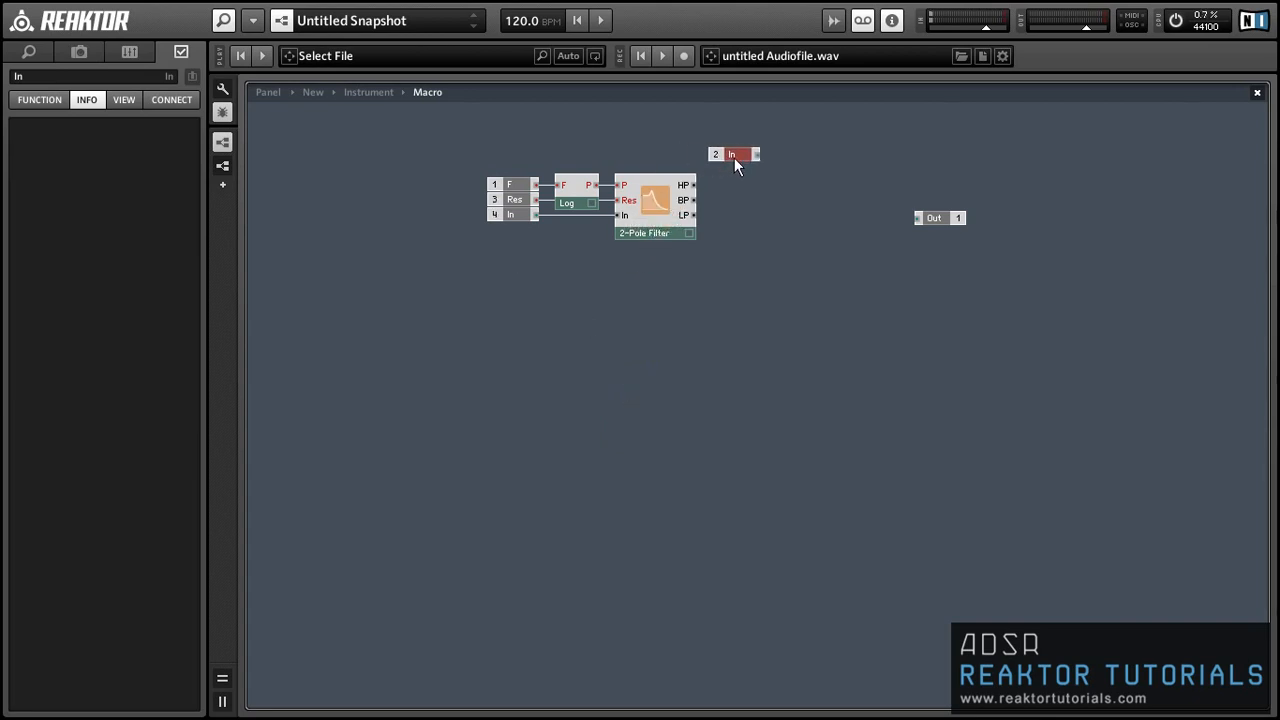
Step: Add an Amp/Mixer module between the filter and the output terminal
right_click(766, 208)
click(770, 200)
right_click(782, 204)
mouse_move(800, 213)
mouse_move(972, 293)
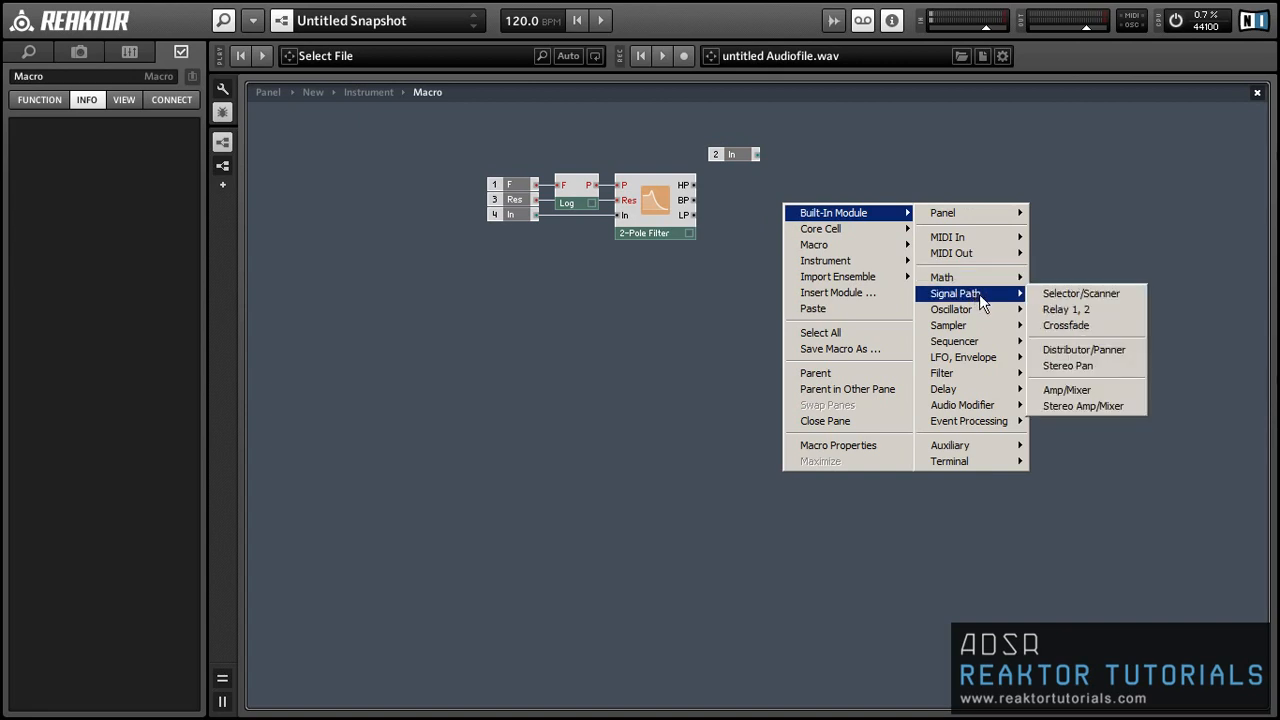
click(1066, 389)
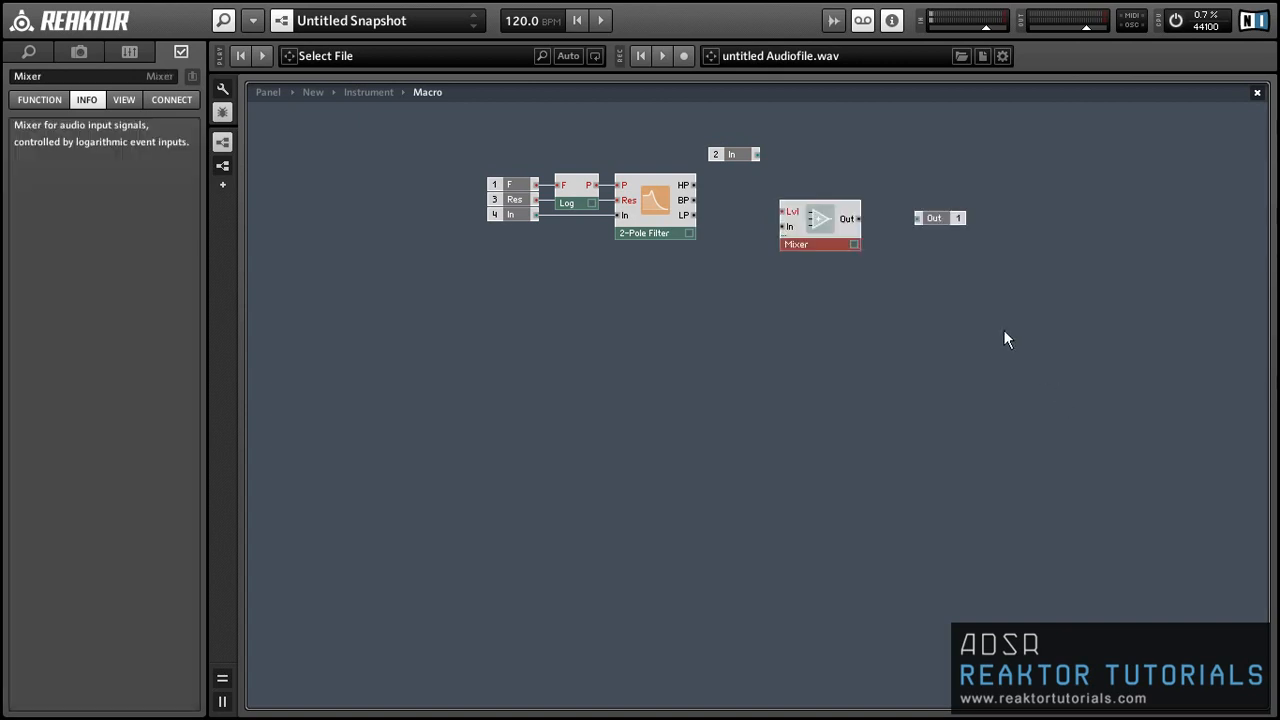
Step: Wire input terminal 2 to the mixer's Lvl, the filter's BP output to its In, and its Out to the output terminal
drag(741, 157, 797, 221)
drag(805, 218, 801, 184)
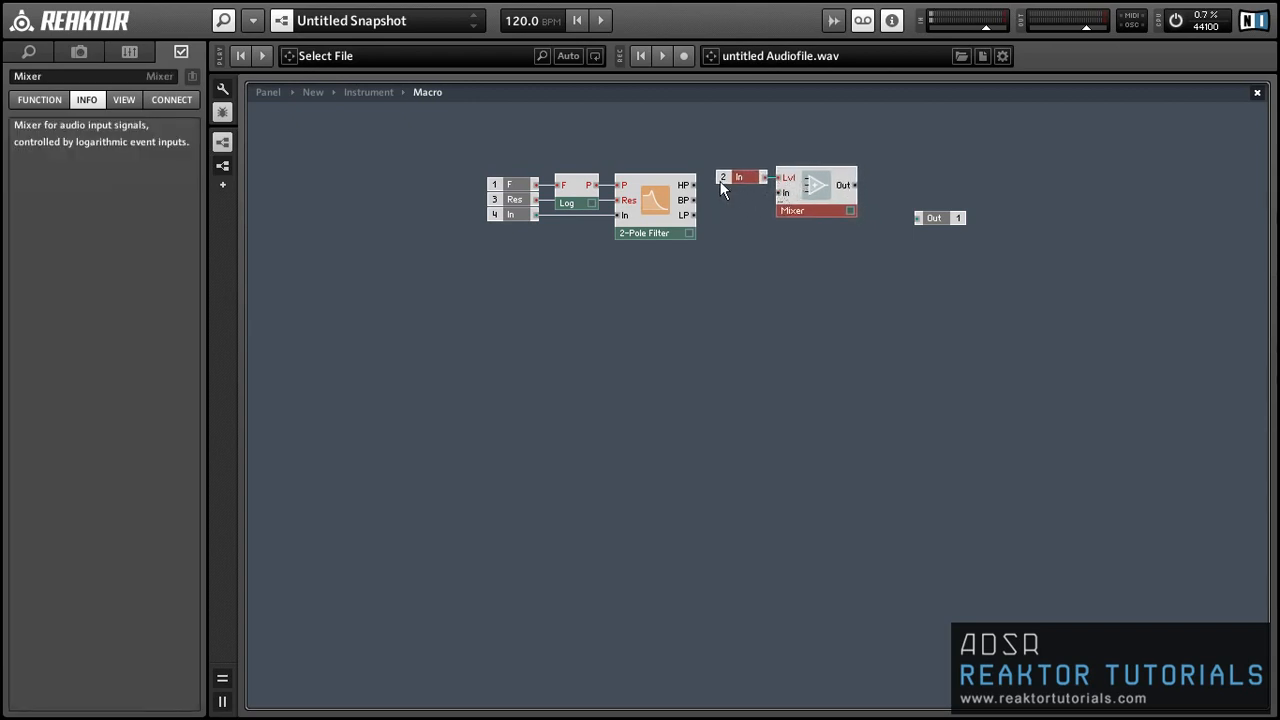
drag(692, 200, 780, 193)
mouse_move(730, 133)
mouse_down()
mouse_move(815, 203)
mouse_move(805, 211)
mouse_move(882, 205)
mouse_move(917, 219)
mouse_move(920, 200)
mouse_move(895, 194)
mouse_up()
click(797, 240)
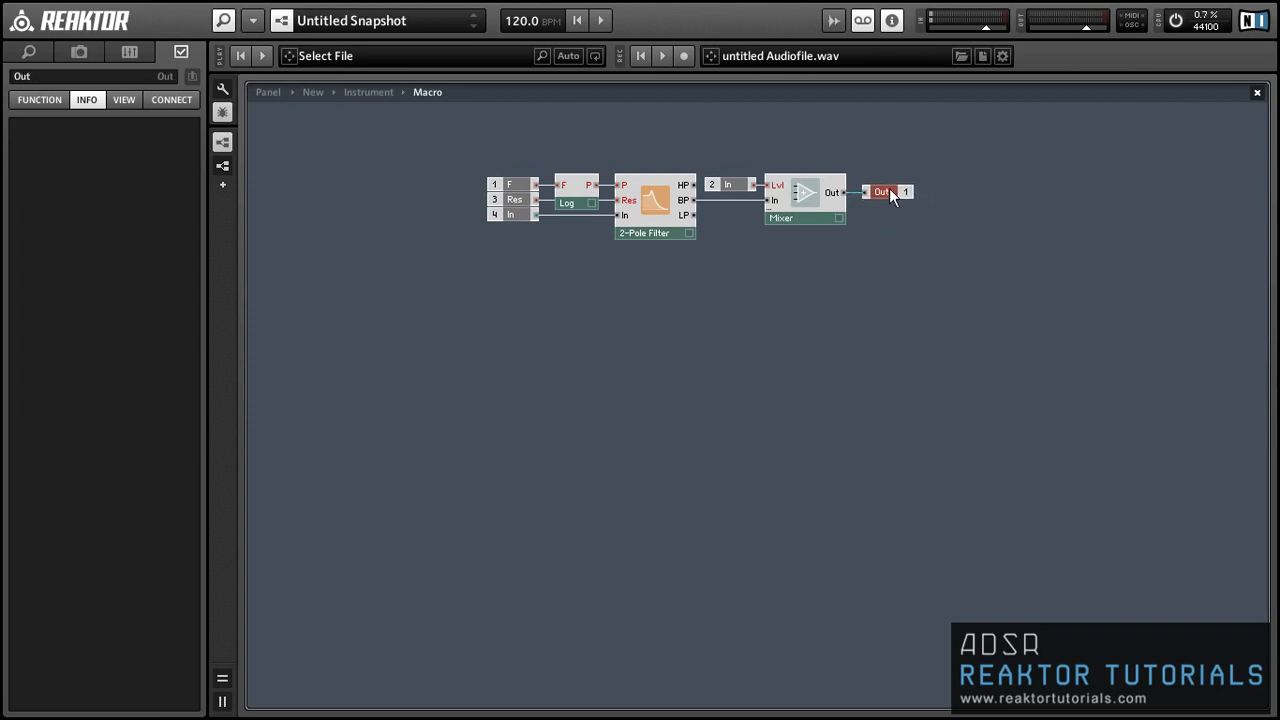
Step: Rename the input terminal feeding the mixer's level to A
click(729, 185)
drag(39, 76, 16, 88)
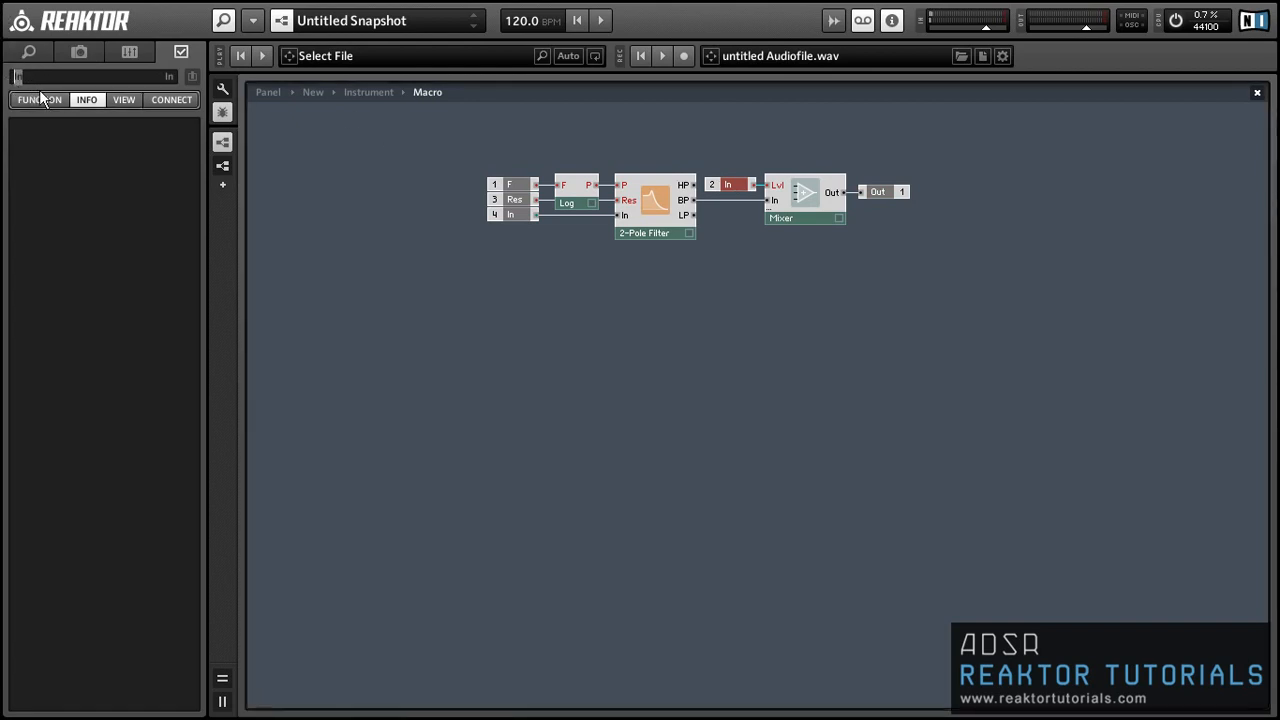
text(A)
click(396, 353)
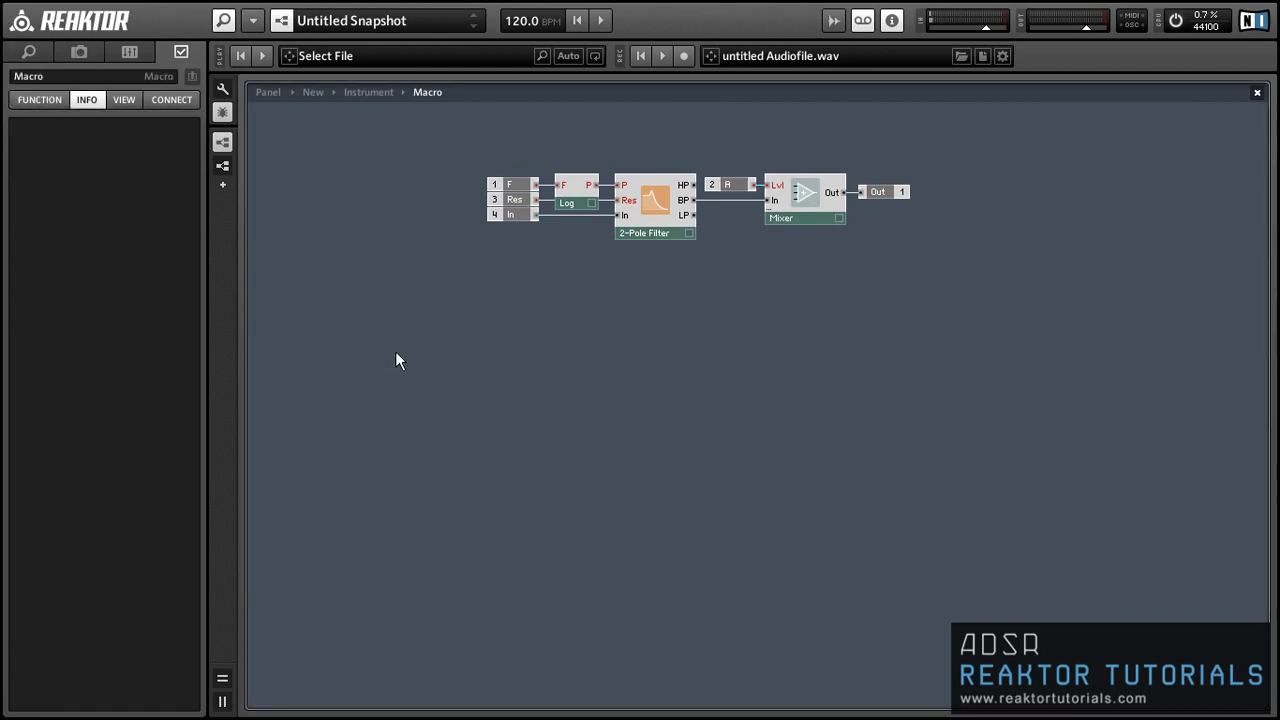
Step: Go up to the parent instrument, shift the output terminals and voice combiners to the right, and reposition the macro
double_click(508, 364)
drag(590, 135, 716, 282)
drag(637, 256, 919, 253)
click(851, 272)
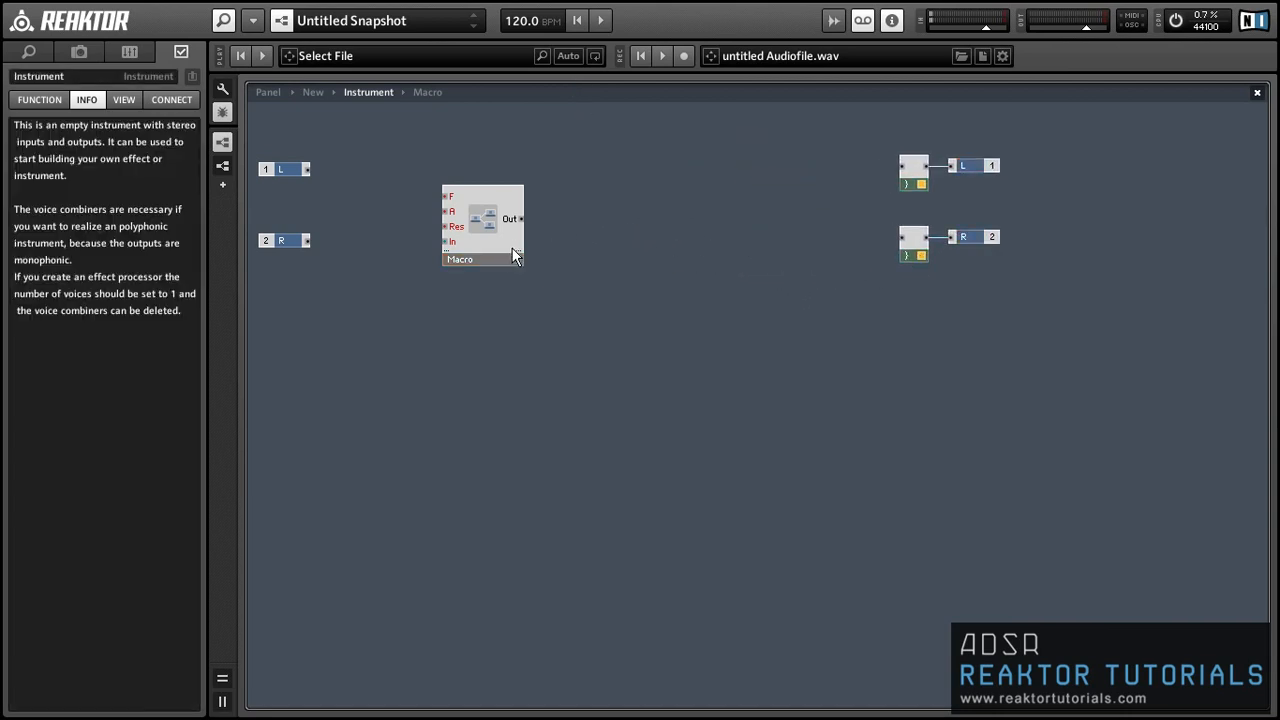
drag(512, 248, 540, 235)
Step: Create a control for the macro's Res input and set its range to a minimum of 0 and a maximum of 1
right_click(517, 219)
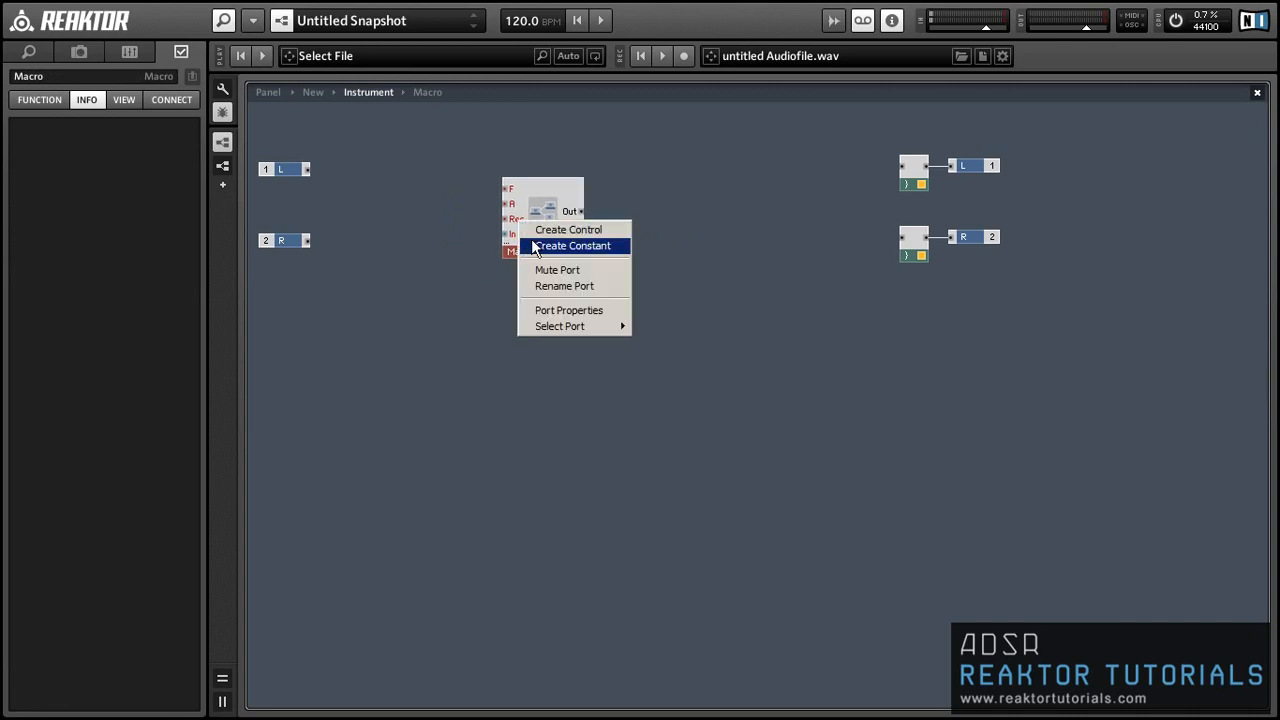
click(534, 230)
click(30, 100)
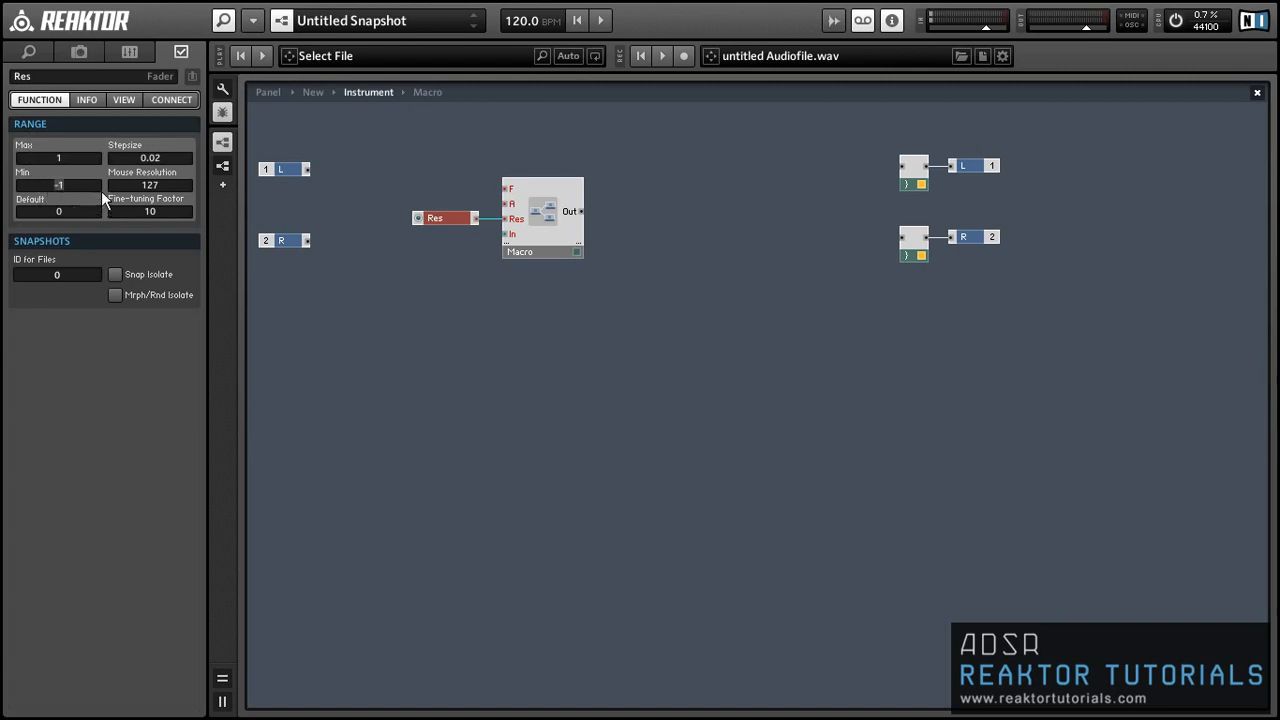
text(0)
click(78, 157)
text(1)
click(335, 266)
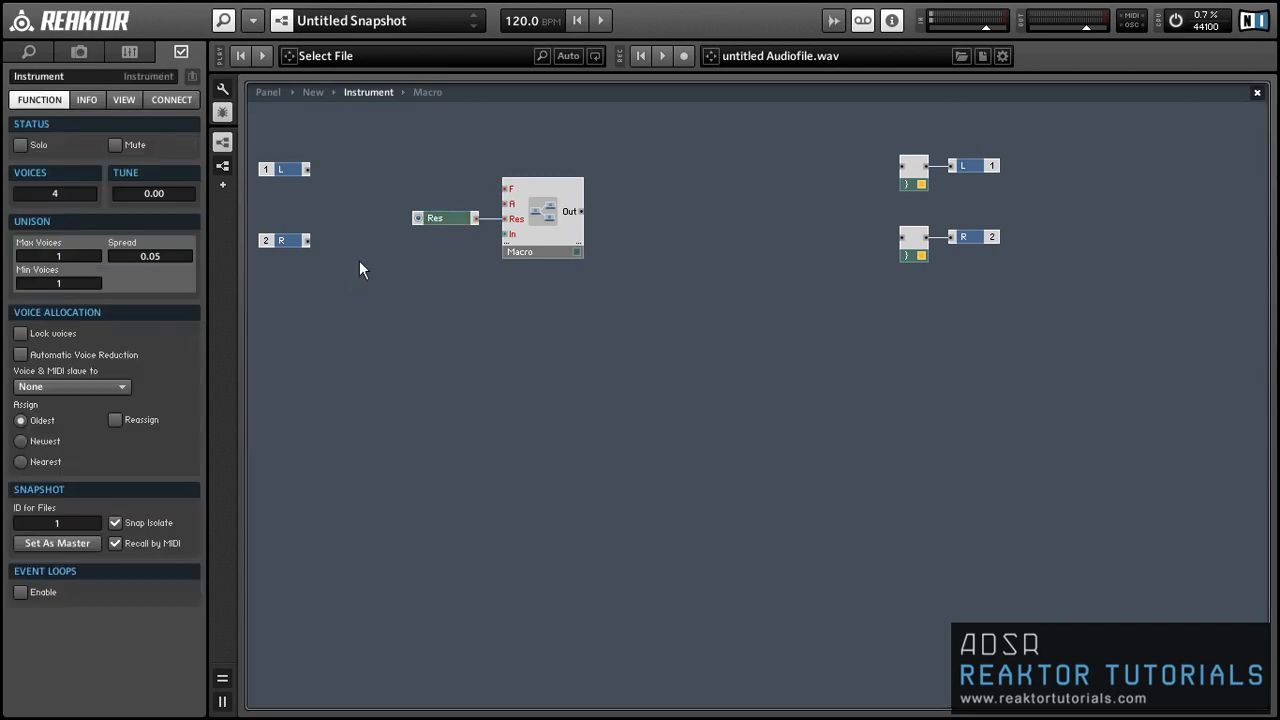
Step: Duplicate the macro into a vertical stack of five sharing the Res control, and shift the whole group to the right
drag(443, 177, 548, 396)
click(554, 252)
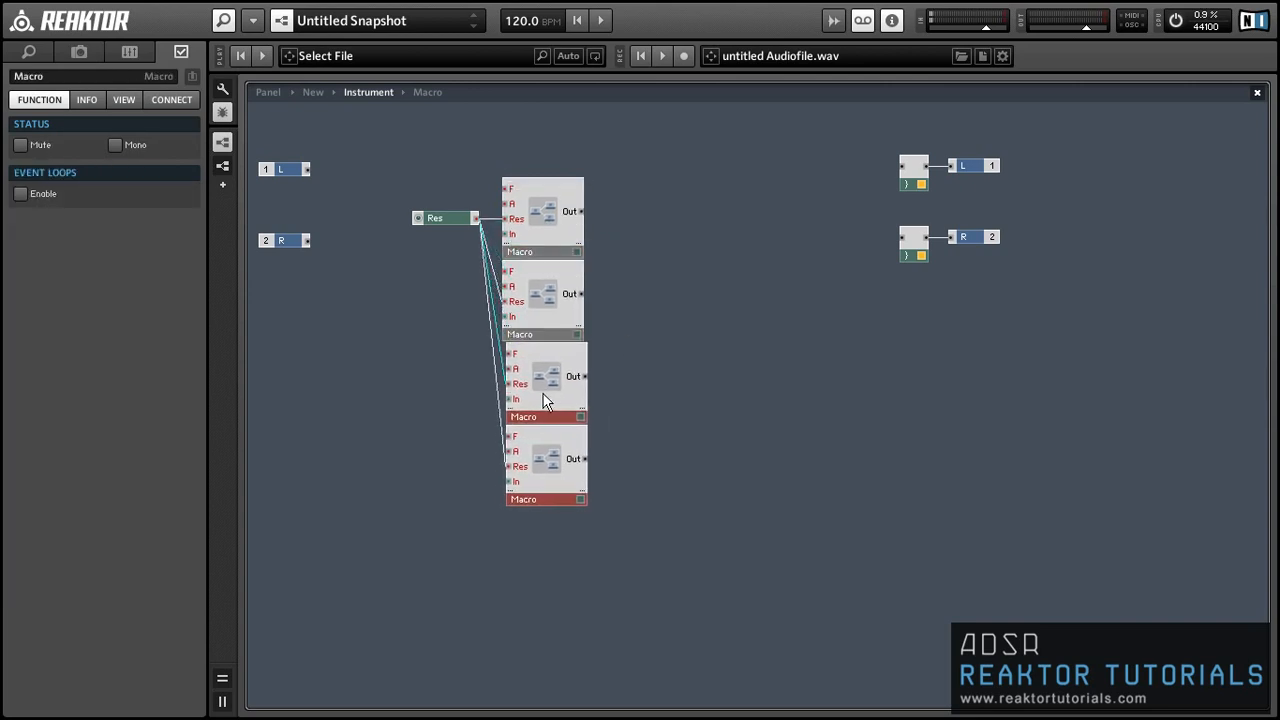
click(591, 500)
click(553, 473)
drag(553, 476, 549, 574)
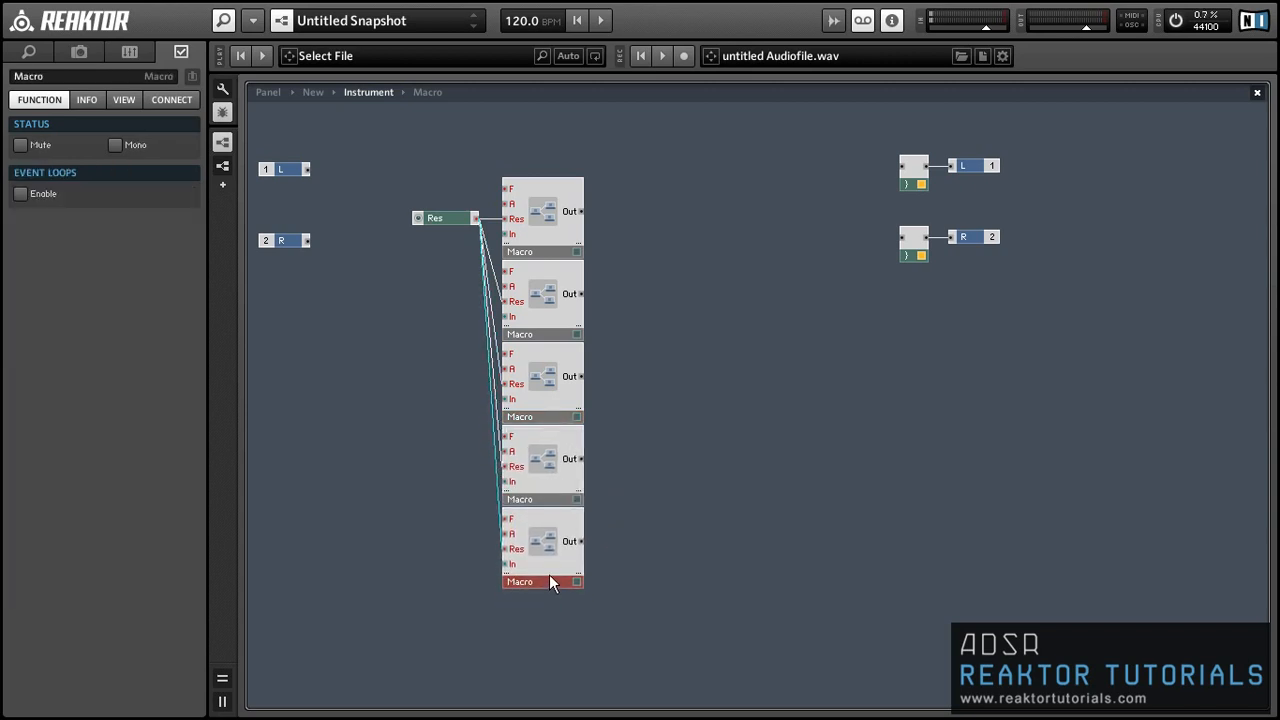
drag(652, 572, 600, 196)
click(553, 207)
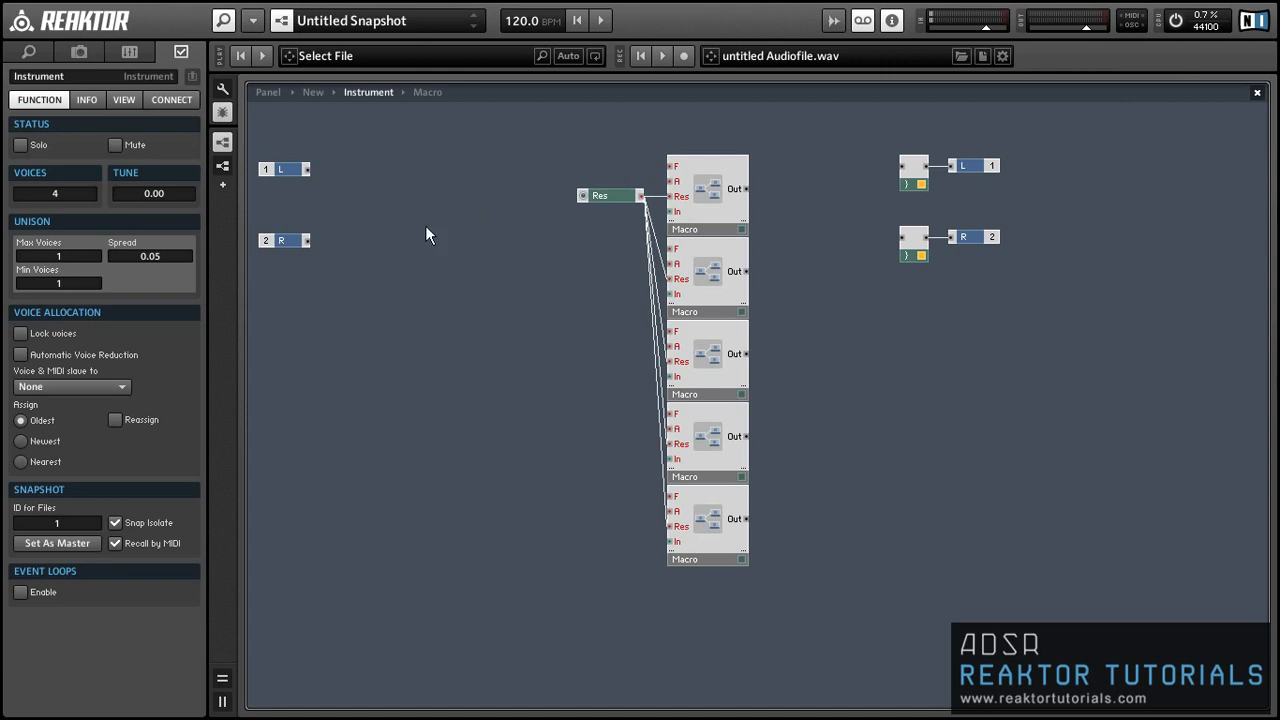
Step: Insert a new 1in1out macro beside the filter bank, open its structure and delete its input terminal
right_click(398, 154)
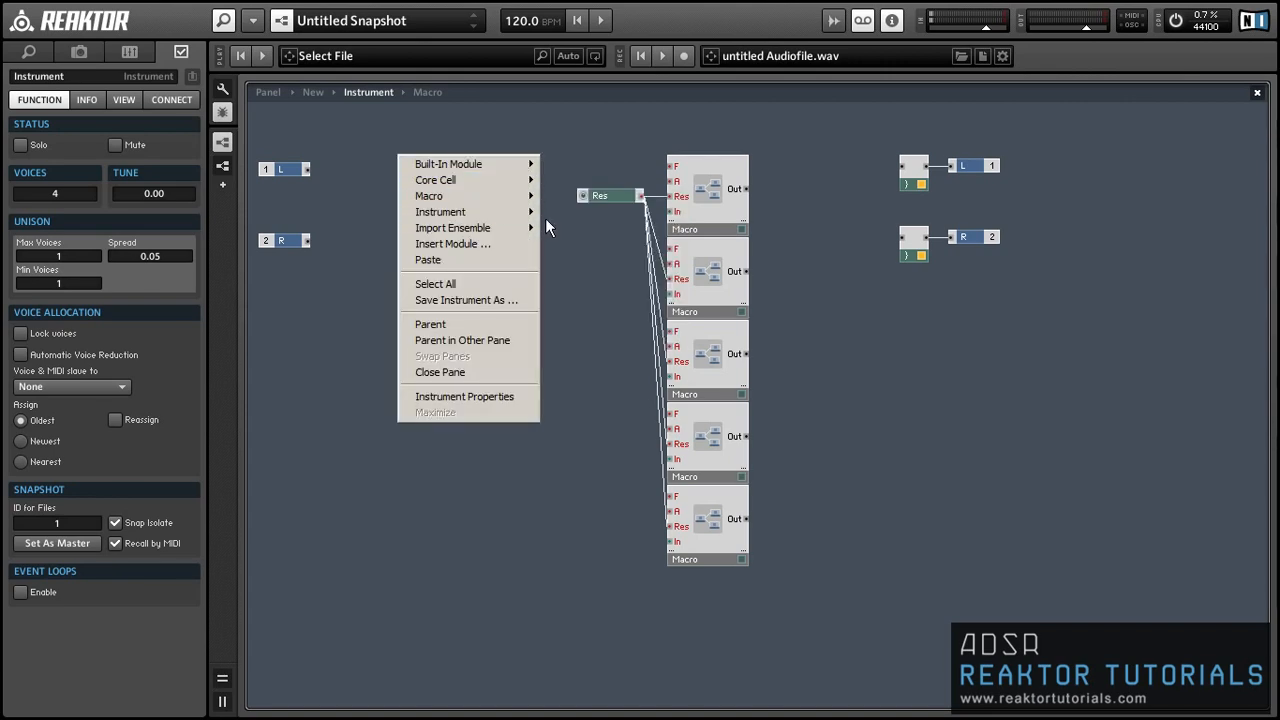
mouse_move(508, 197)
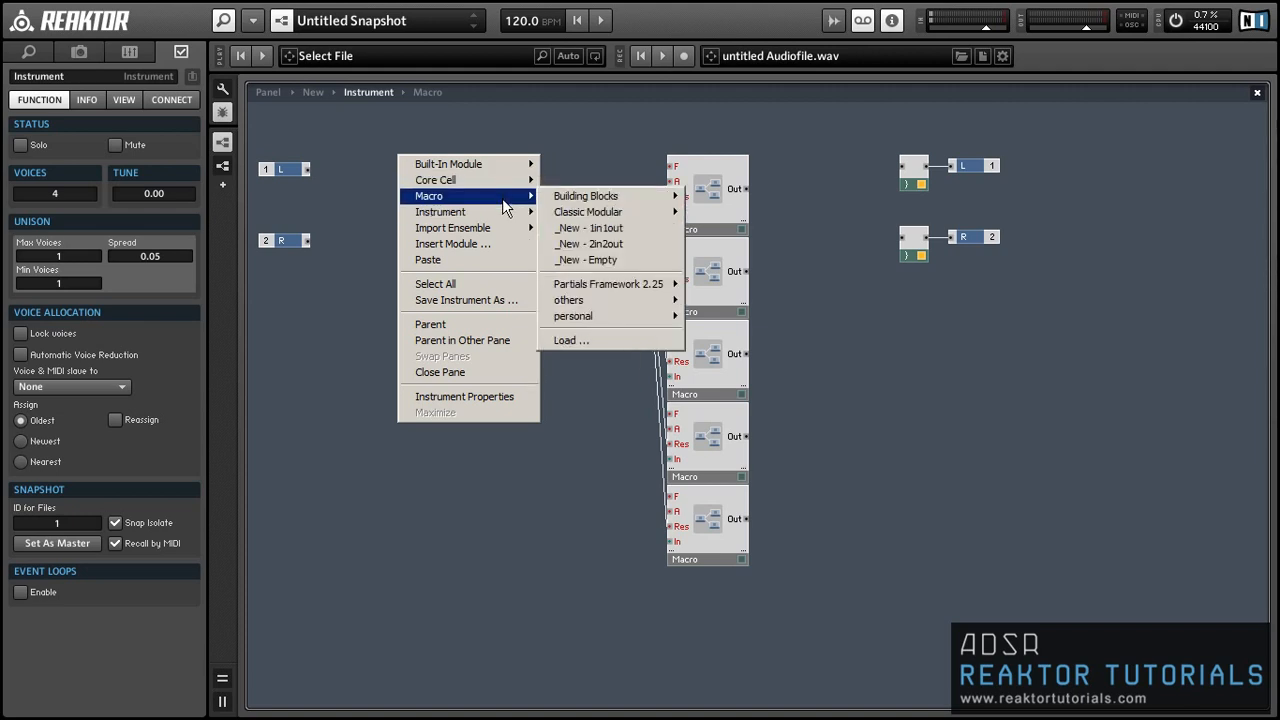
click(568, 227)
click(697, 232)
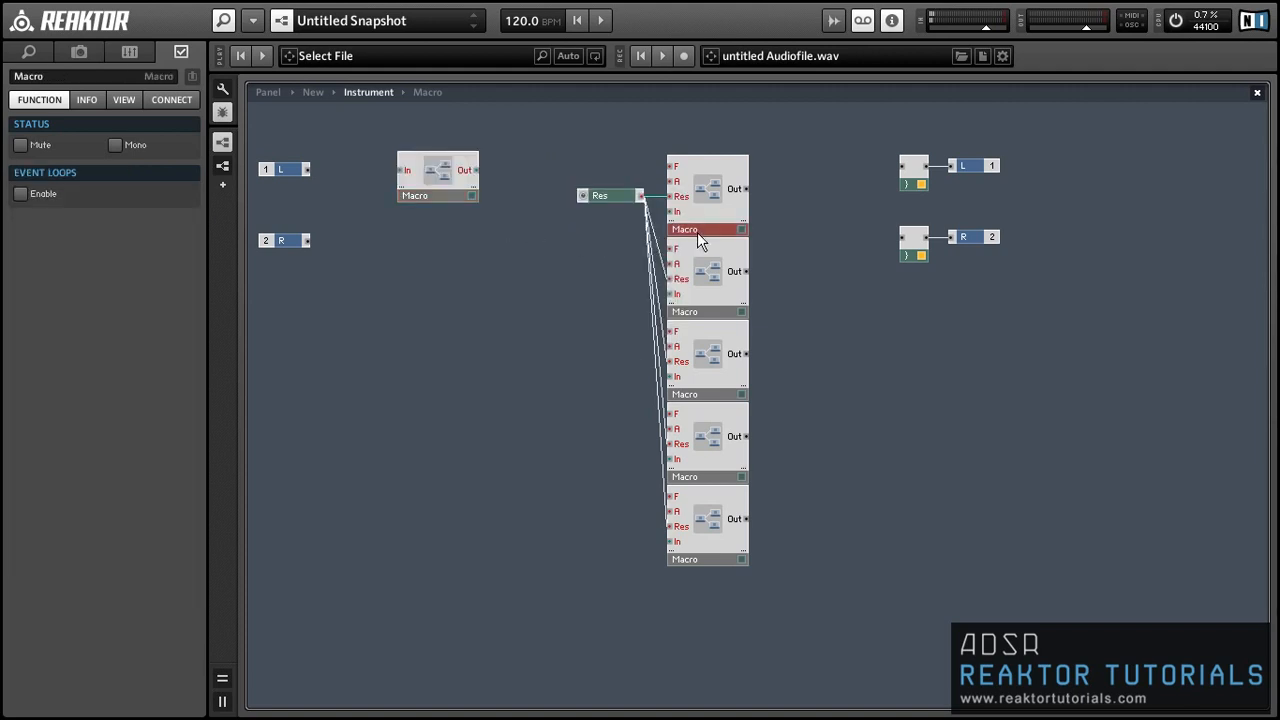
double_click(425, 172)
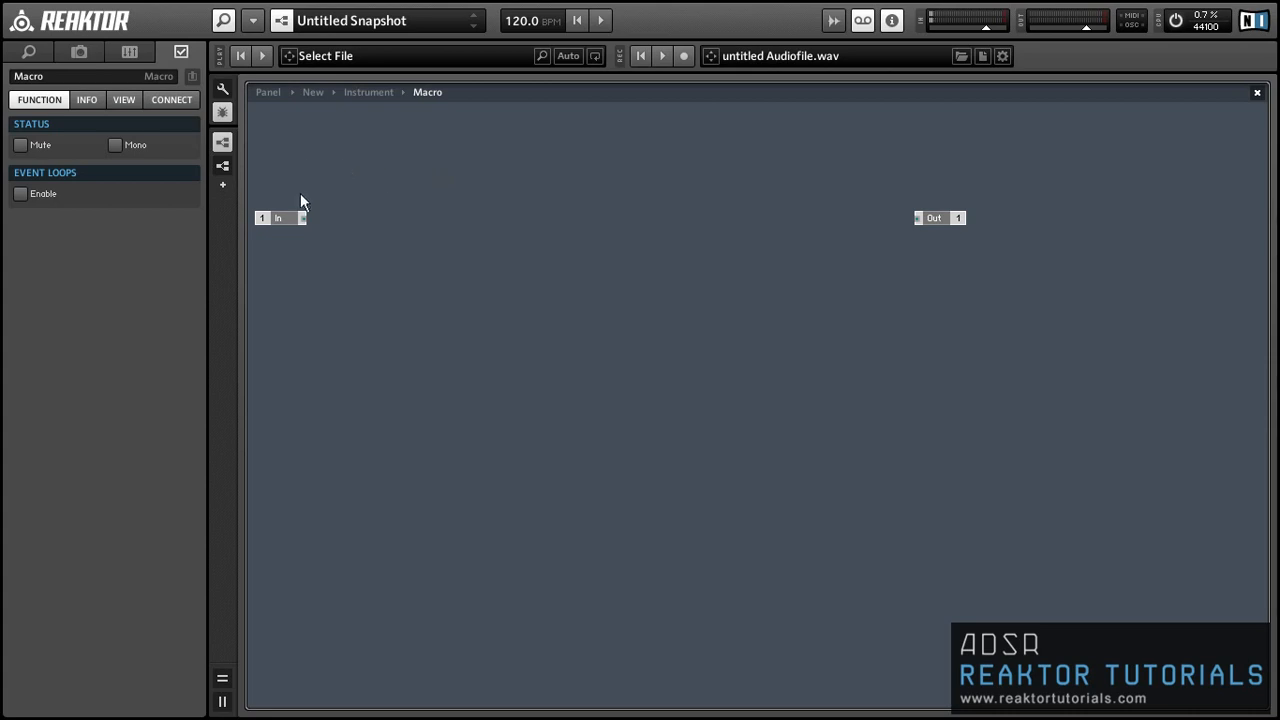
click(289, 221)
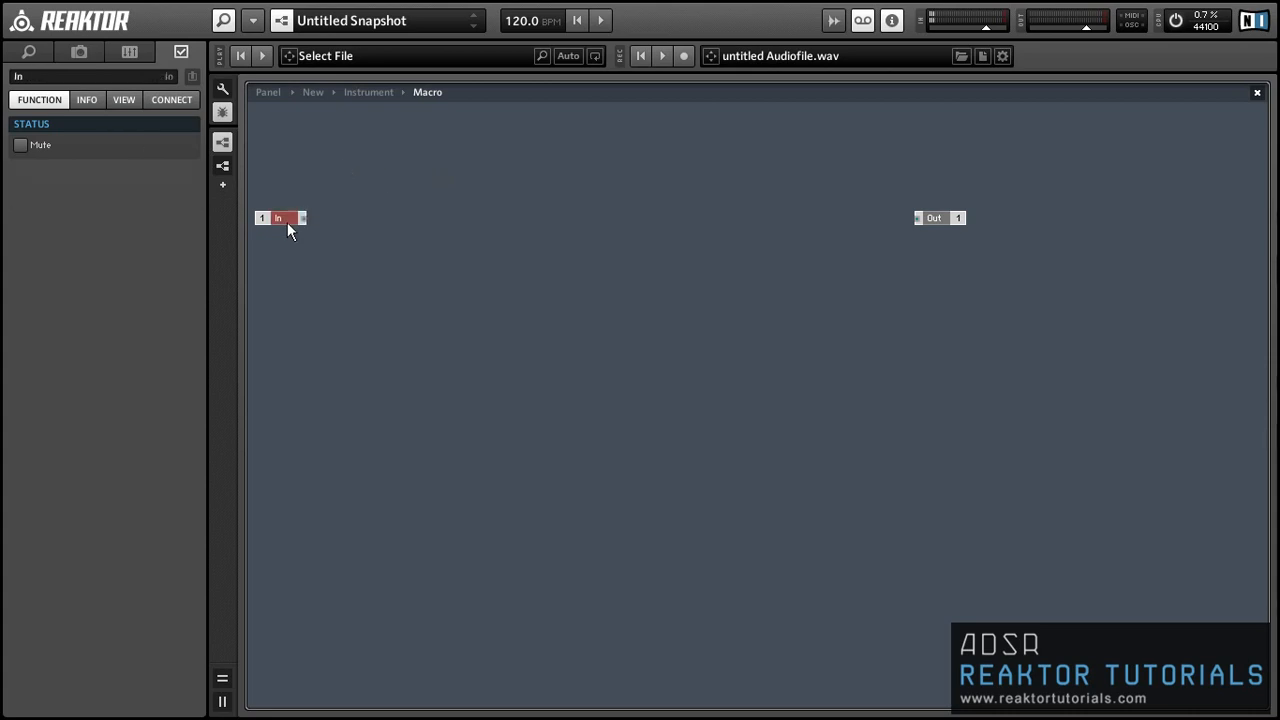
key(Delete)
Step: Add a Knob module inside the macro and name it Vowel
right_click(340, 216)
mouse_move(400, 223)
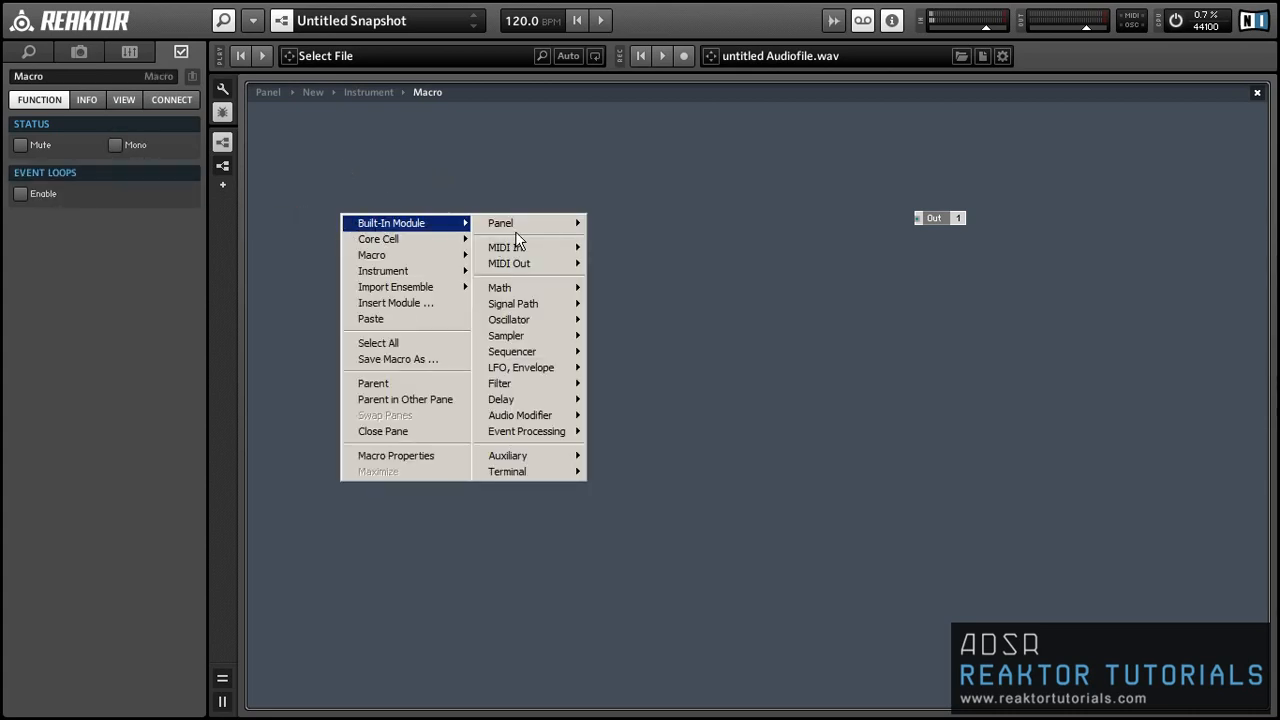
mouse_move(583, 250)
click(640, 240)
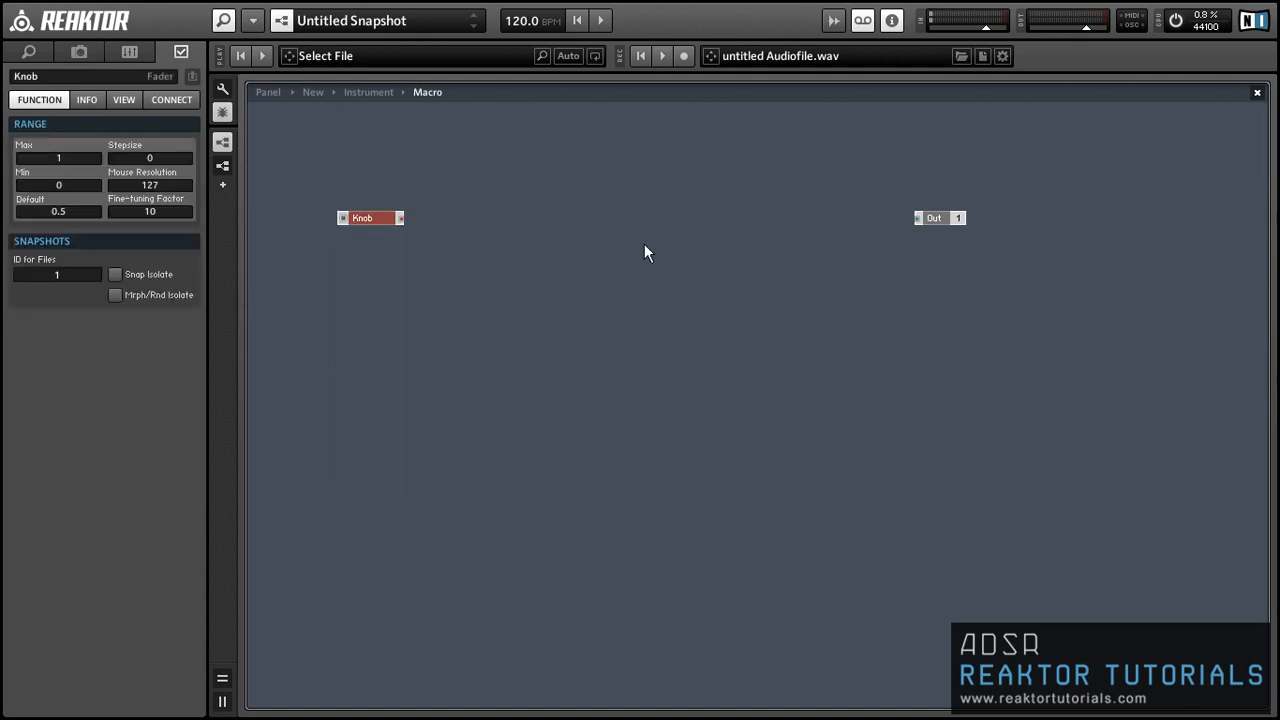
double_click(45, 77)
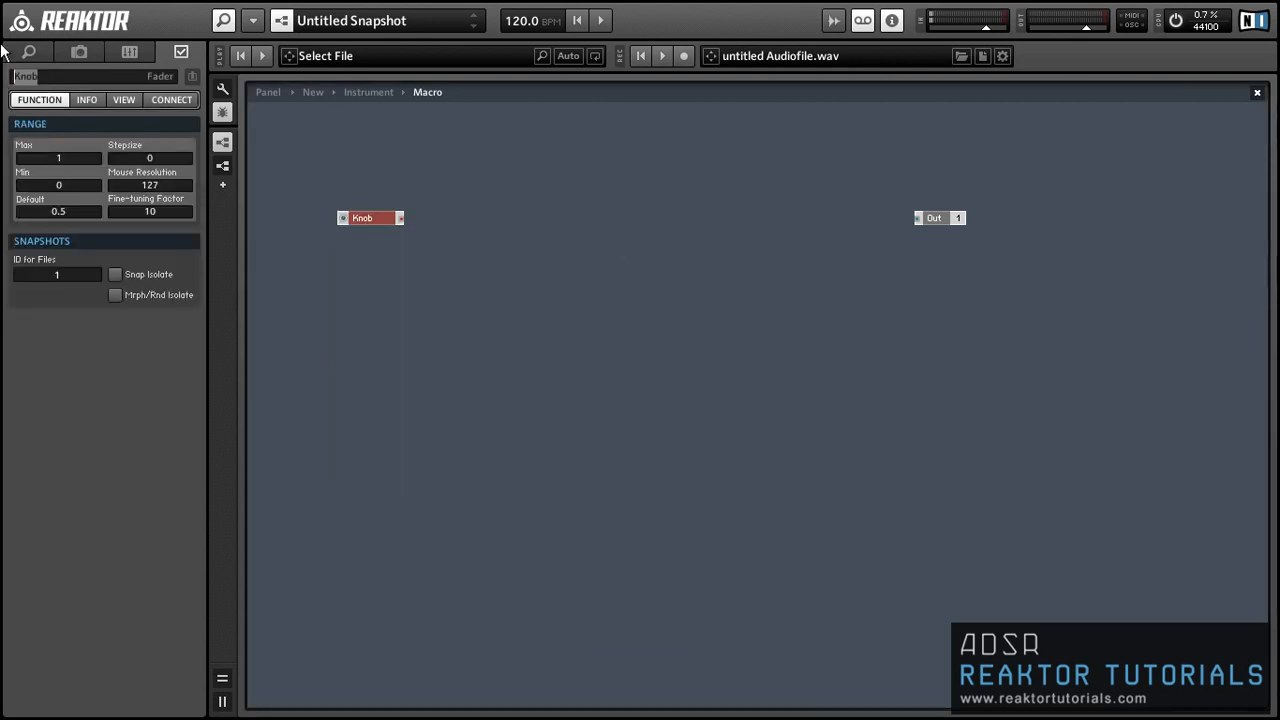
text(Vowel)
key(Return)
Step: Add a Selector module with a minimum of 2 ports and wire the Vowel knob to its Pos input
right_click(480, 190)
mouse_move(530, 200)
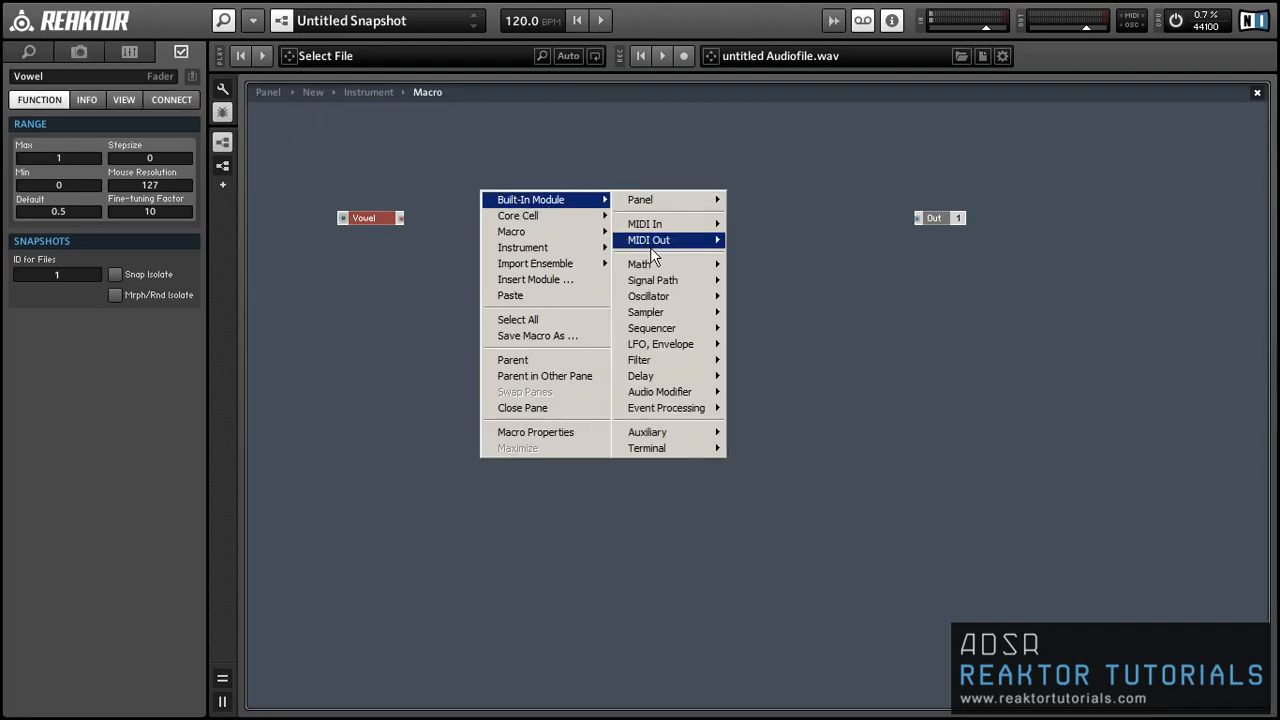
mouse_move(650, 264)
mouse_move(693, 280)
click(757, 280)
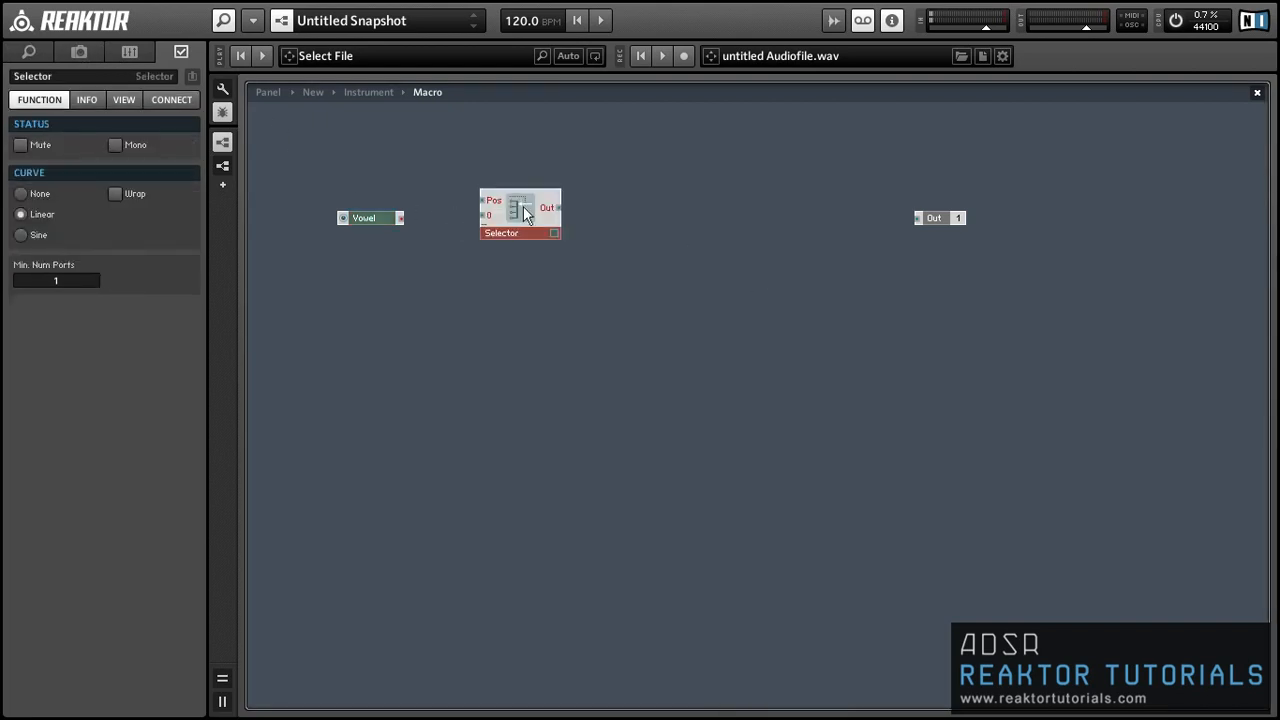
drag(80, 286, 80, 278)
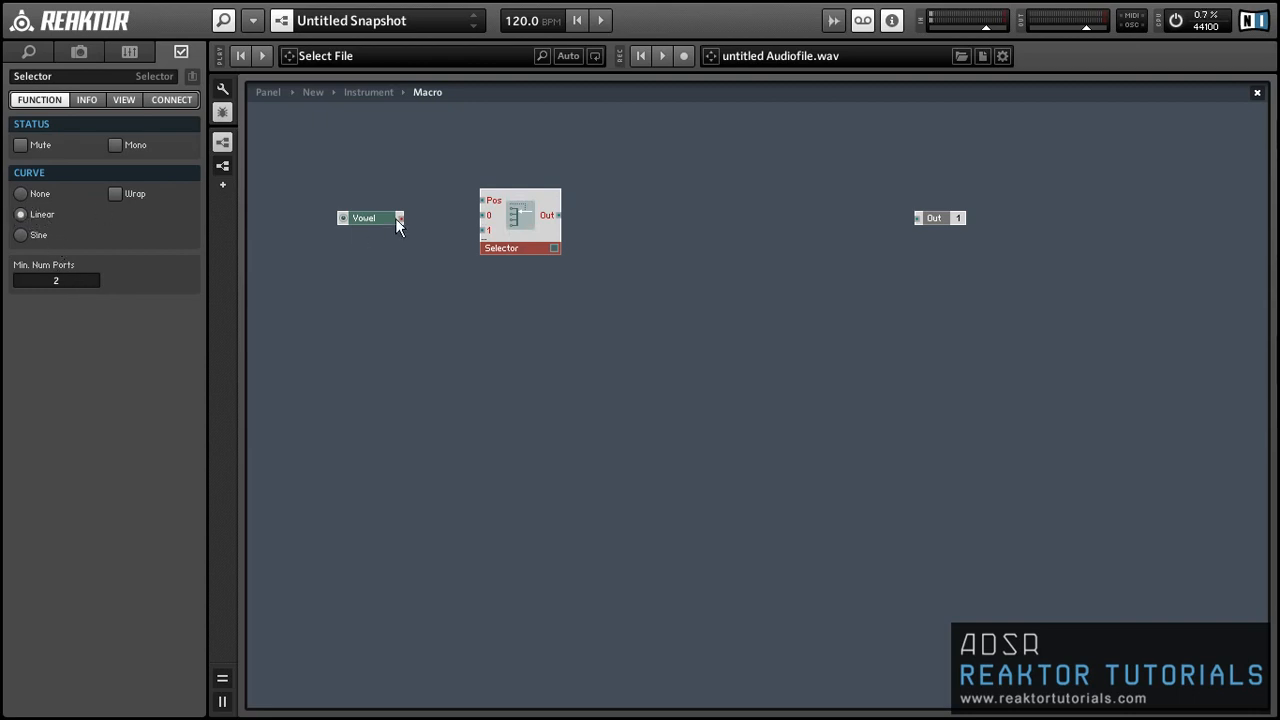
drag(400, 218, 513, 251)
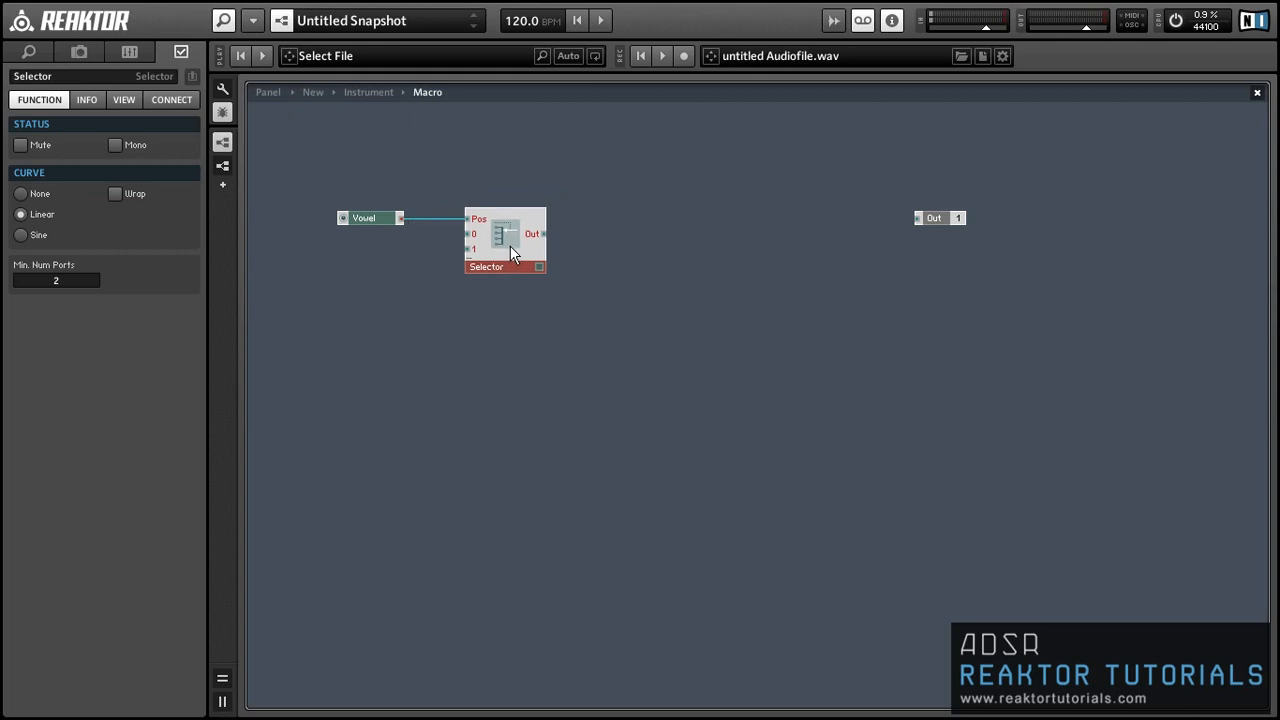
click(424, 286)
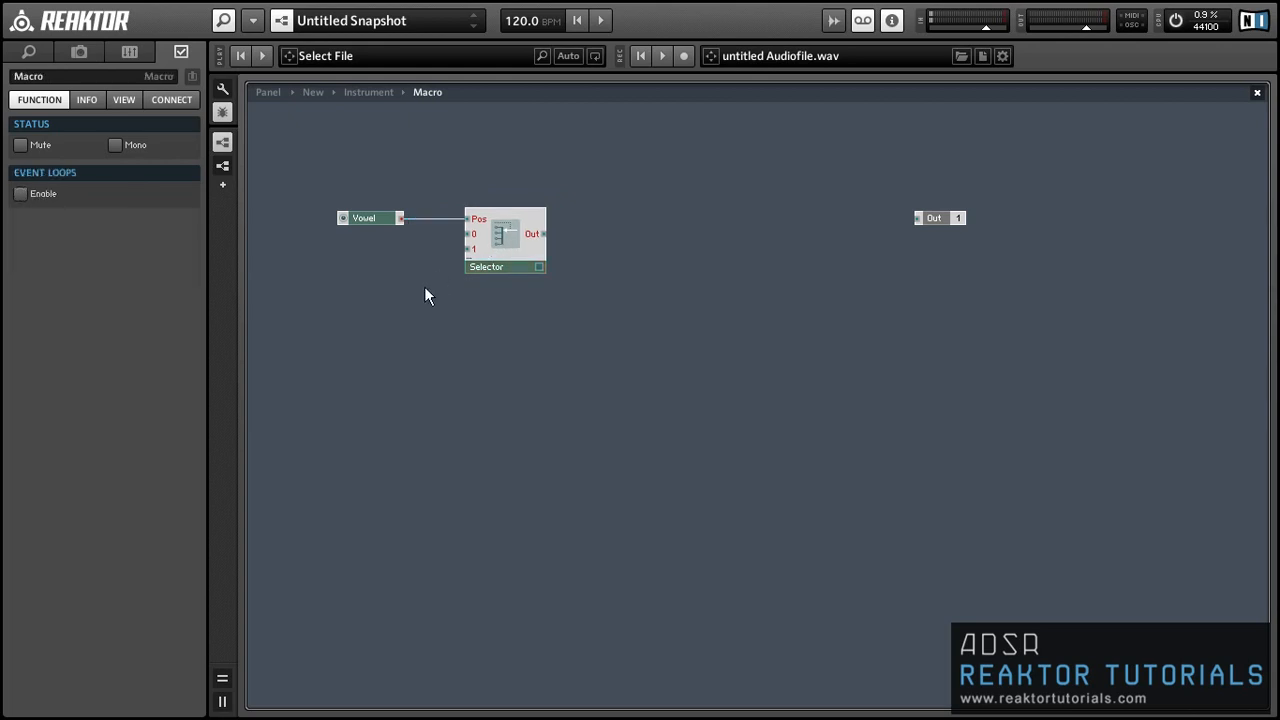
Step: Create a constant for the Selector's 0 input, place it under the Vowel knob and set its value to 800
right_click(472, 238)
click(504, 260)
drag(414, 234, 385, 232)
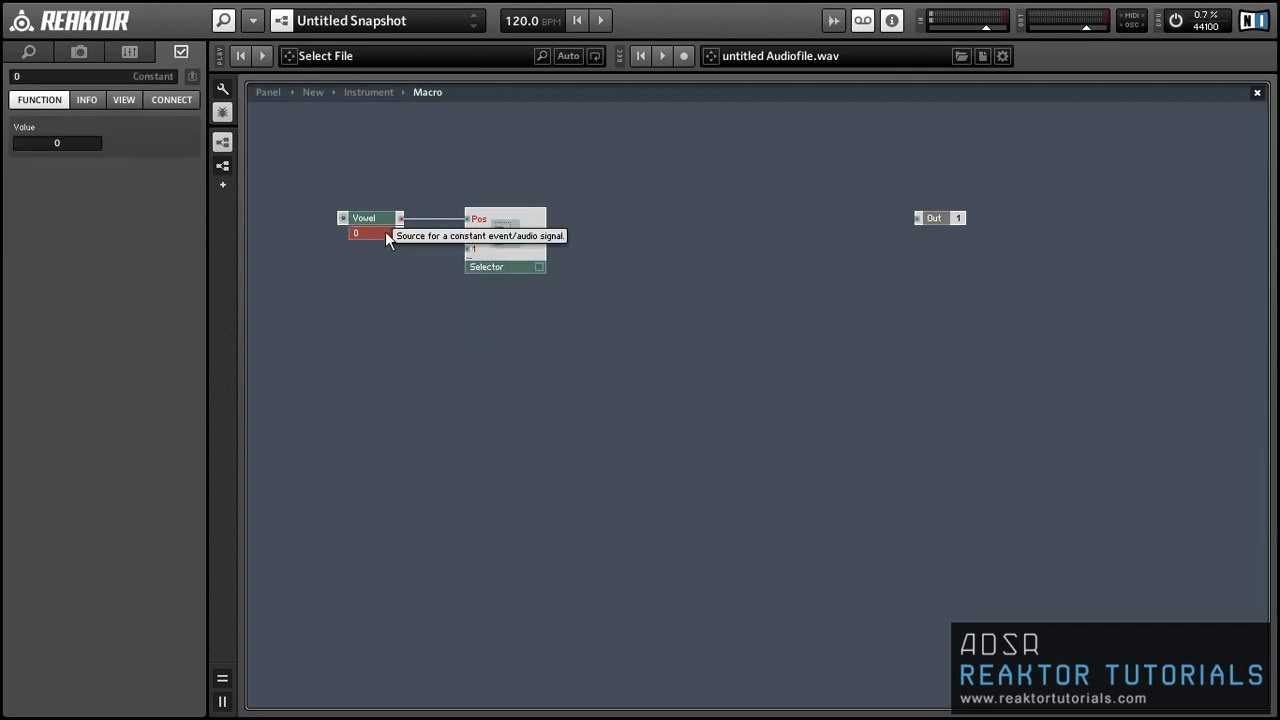
click(27, 143)
text(800)
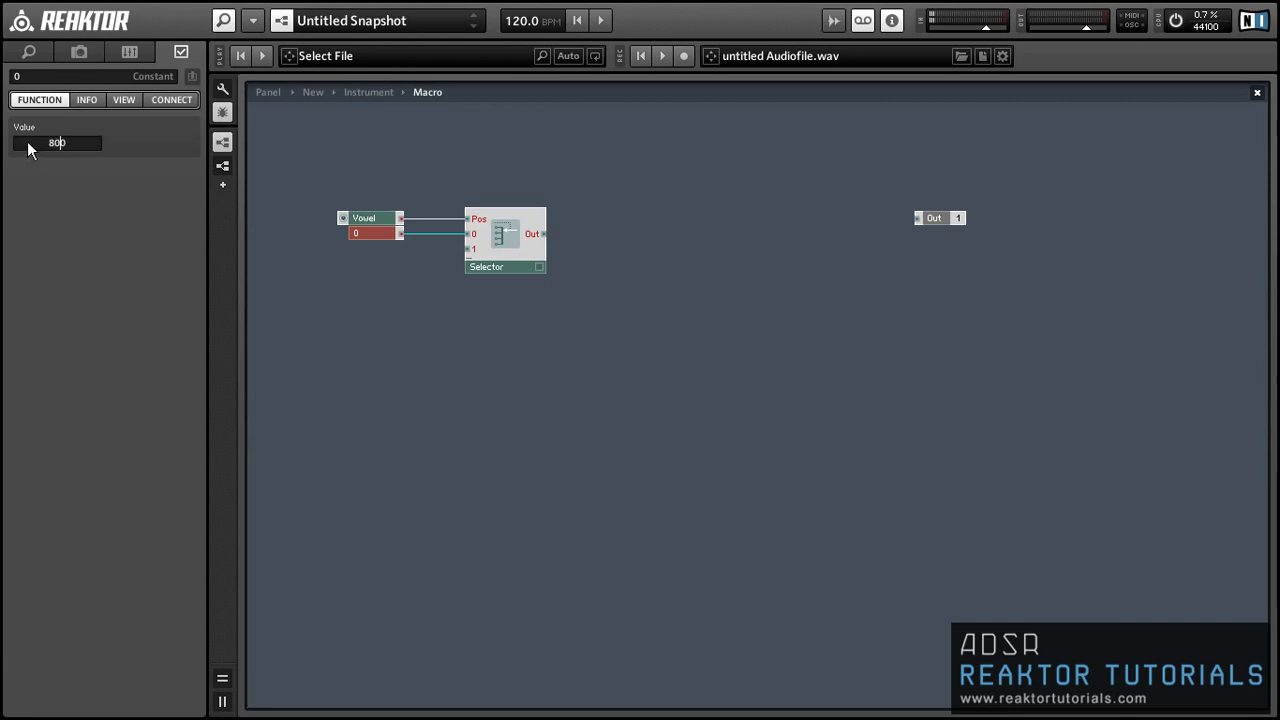
click(388, 276)
Step: Duplicate the 800 constant, wire the copy to the Selector's 1 input and set it to 400
click(377, 237)
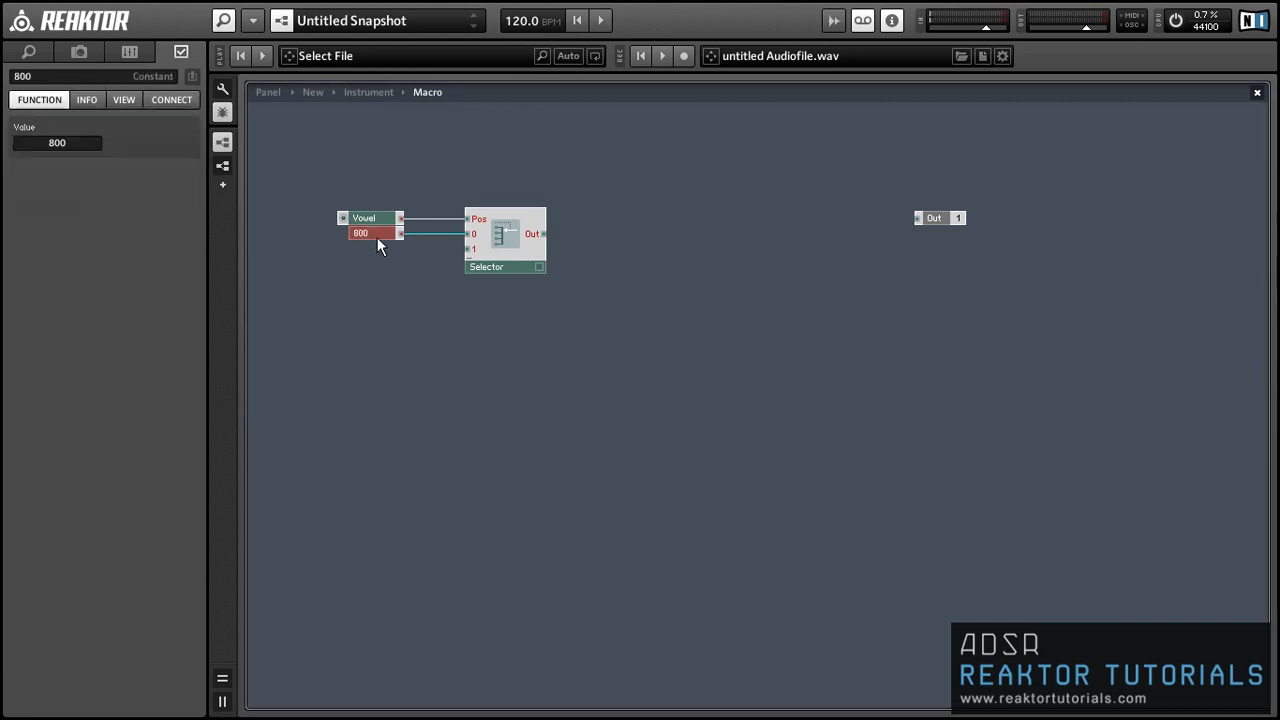
drag(364, 241, 467, 249)
click(429, 262)
click(377, 246)
click(15, 77)
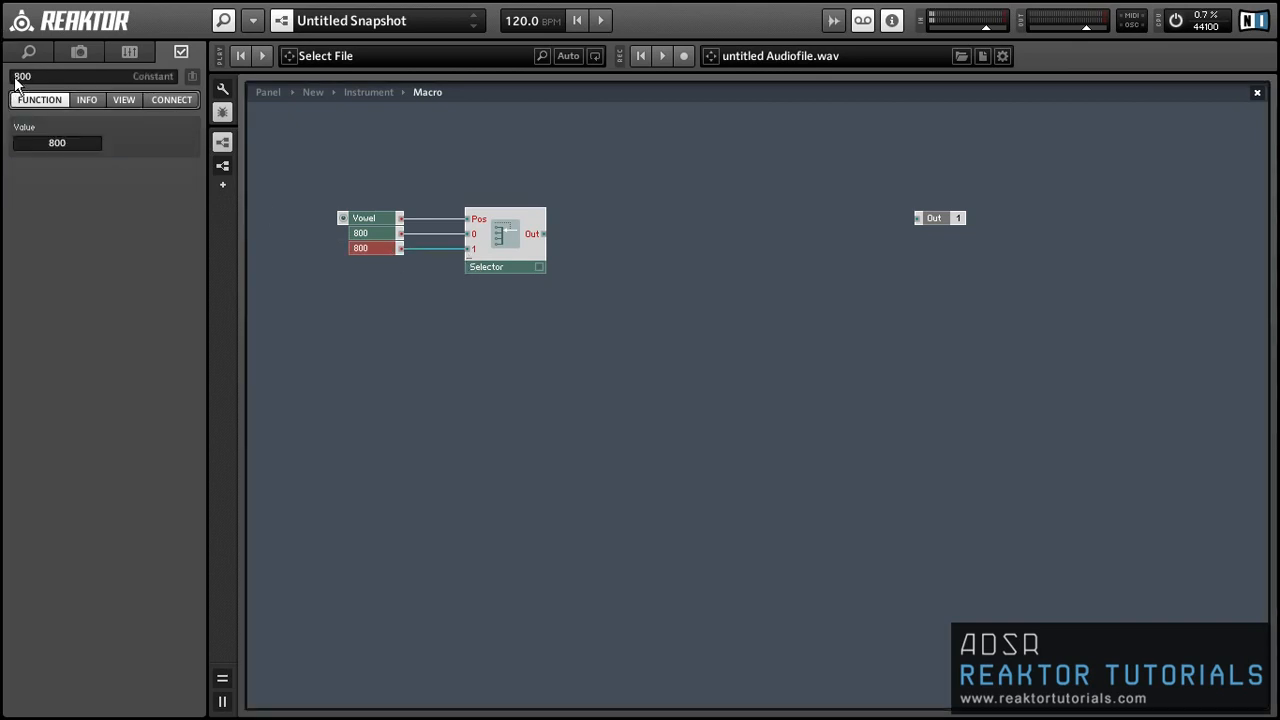
text(400)
click(289, 218)
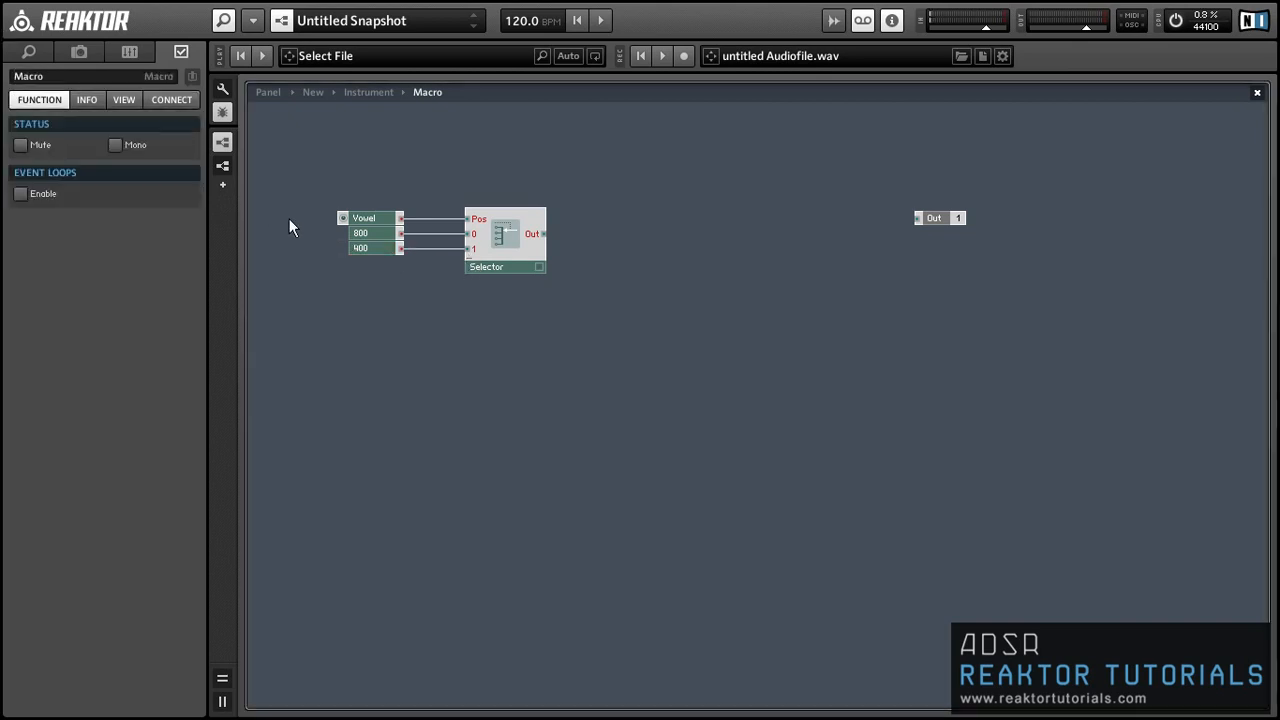
Step: Wire the Selector's output to the output terminal, place the terminal beside it and name it F
drag(540, 236, 597, 235)
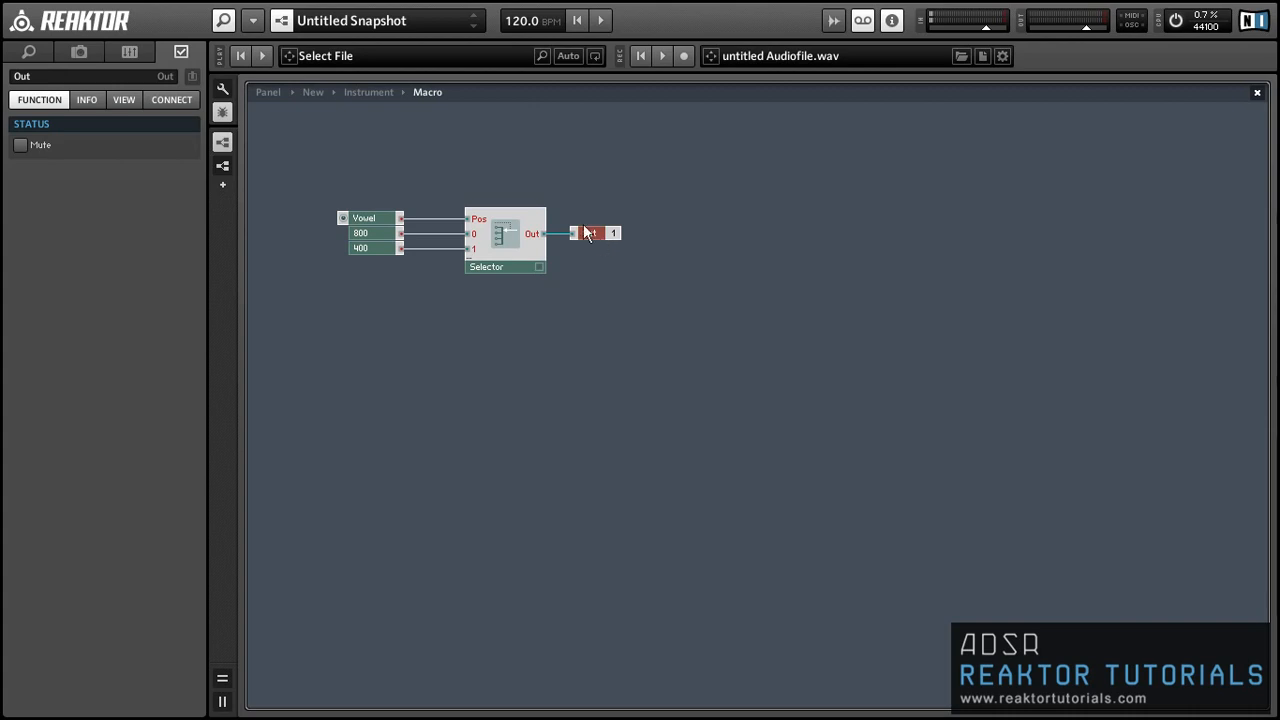
click(40, 76)
text(F1)
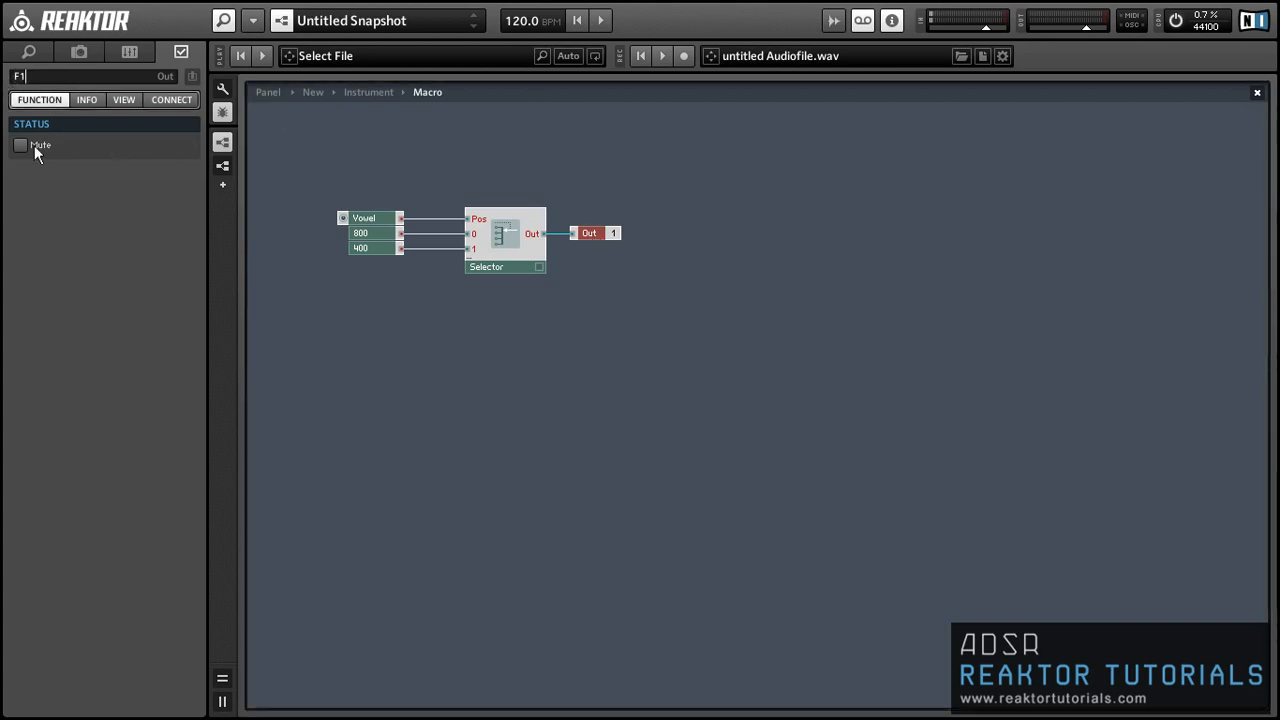
click(461, 399)
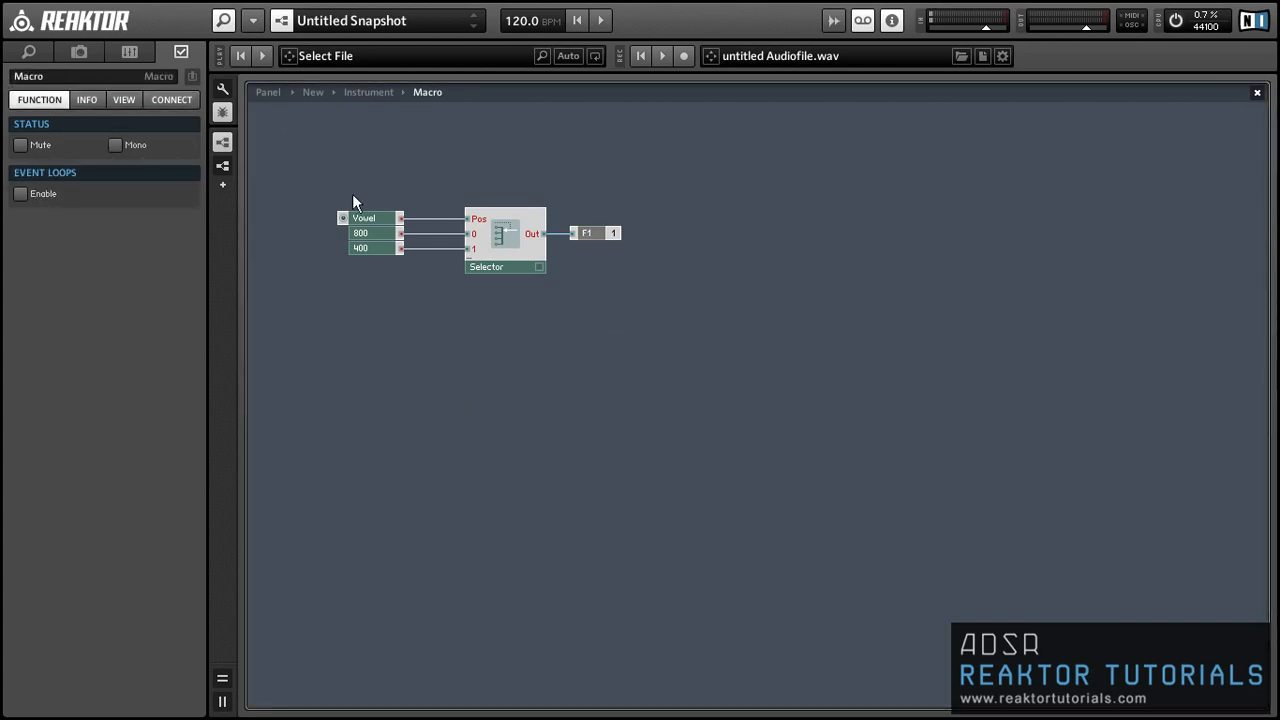
click(603, 239)
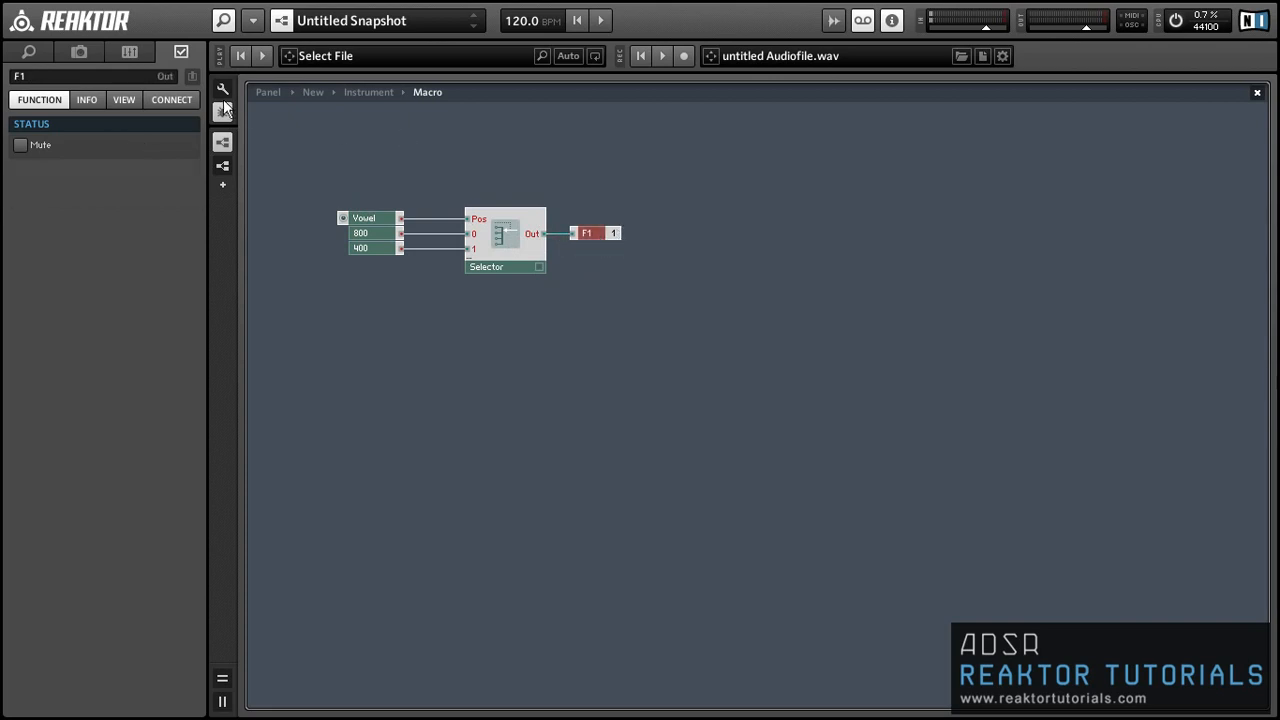
click(35, 78)
click(547, 326)
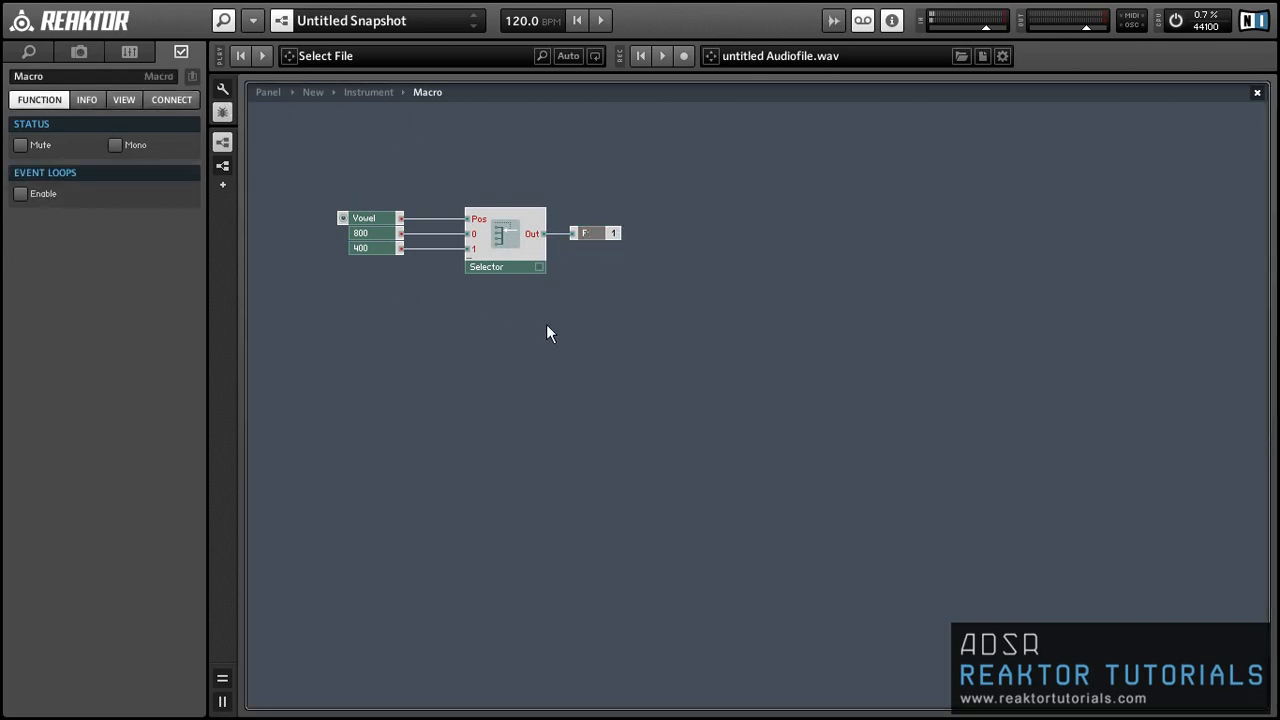
Step: Duplicate the Selector with its constants and output terminal directly below, and delete the two copied constants
drag(592, 314, 395, 239)
key(ctrl+d)
drag(492, 238, 493, 300)
click(435, 357)
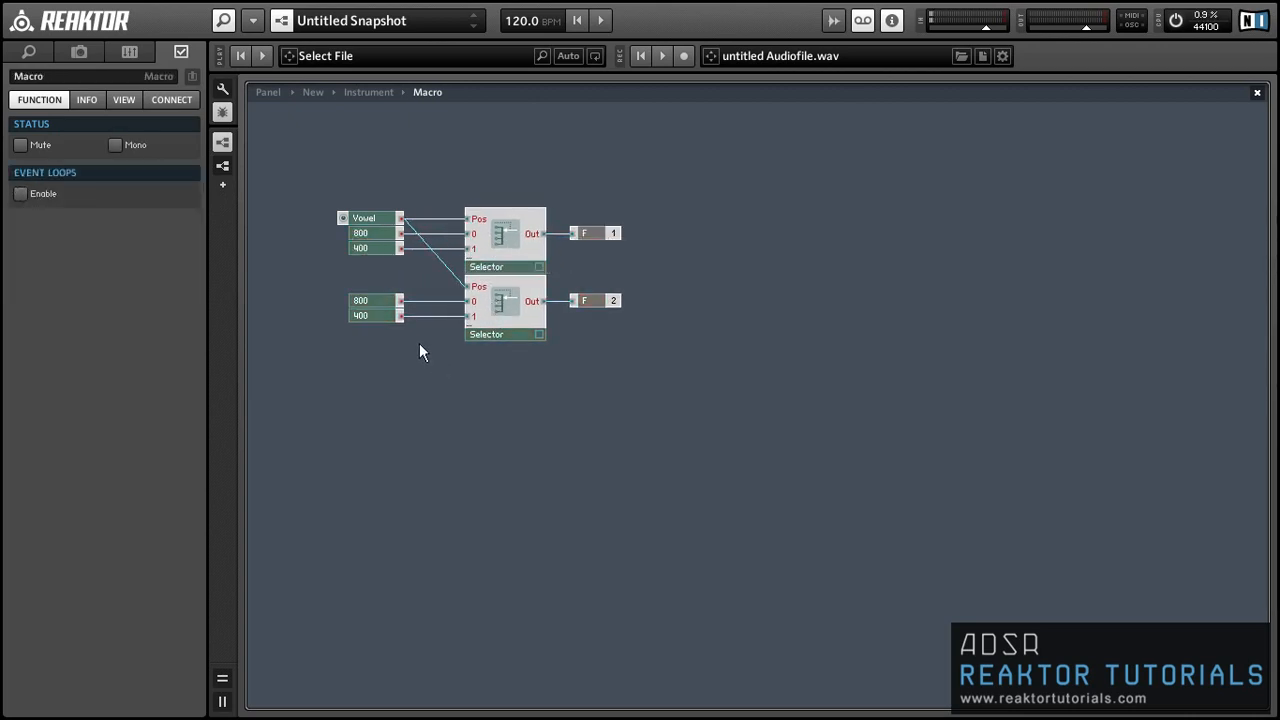
drag(405, 340, 321, 280)
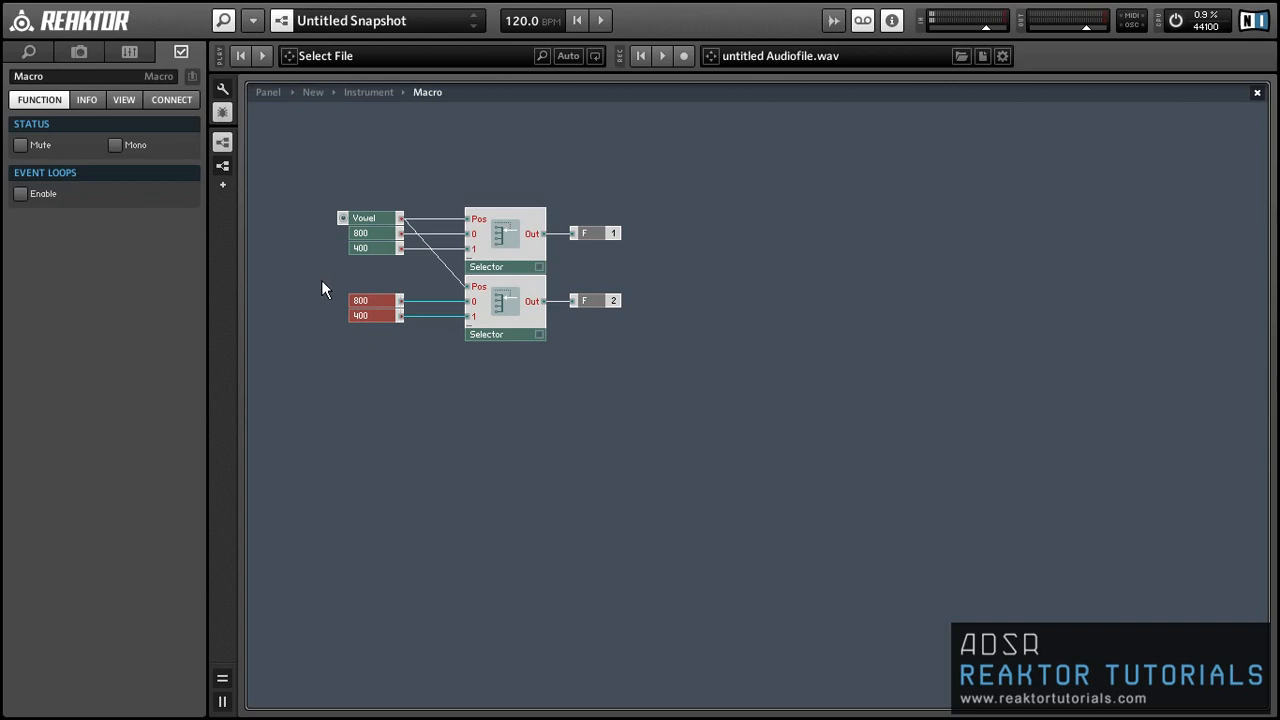
key(Delete)
Step: Rename the second Selector's output terminal to A and realign it beside the module
drag(588, 300, 592, 300)
drag(39, 77, 7, 84)
text(A)
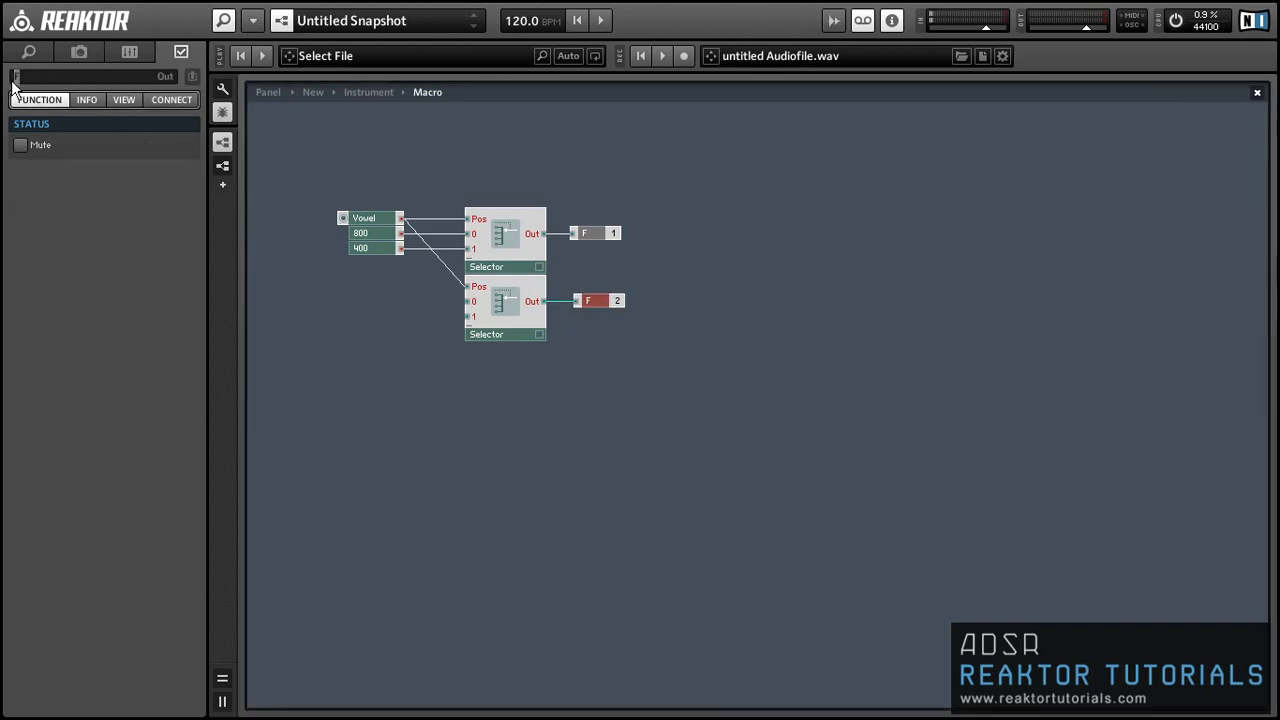
click(373, 346)
click(589, 301)
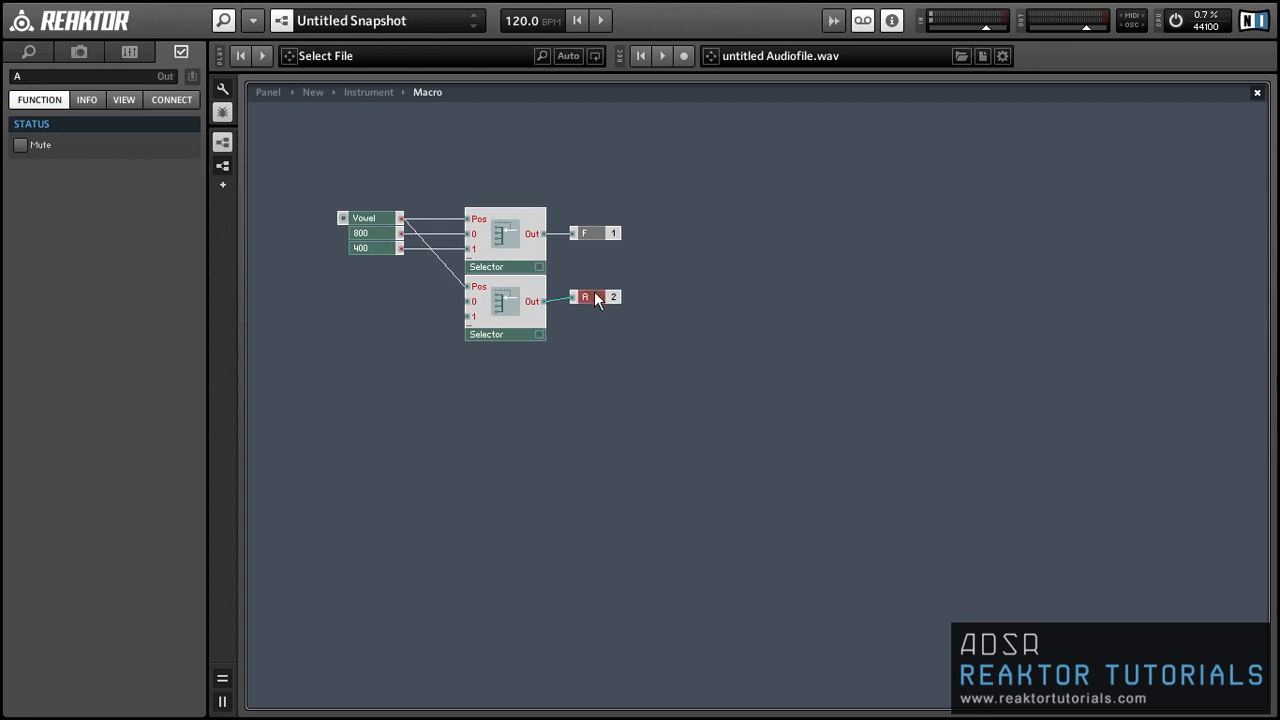
Step: Shift the whole network up, and duplicate both Selectors with the constants and output terminals directly below
drag(699, 424, 417, 246)
drag(503, 263, 488, 192)
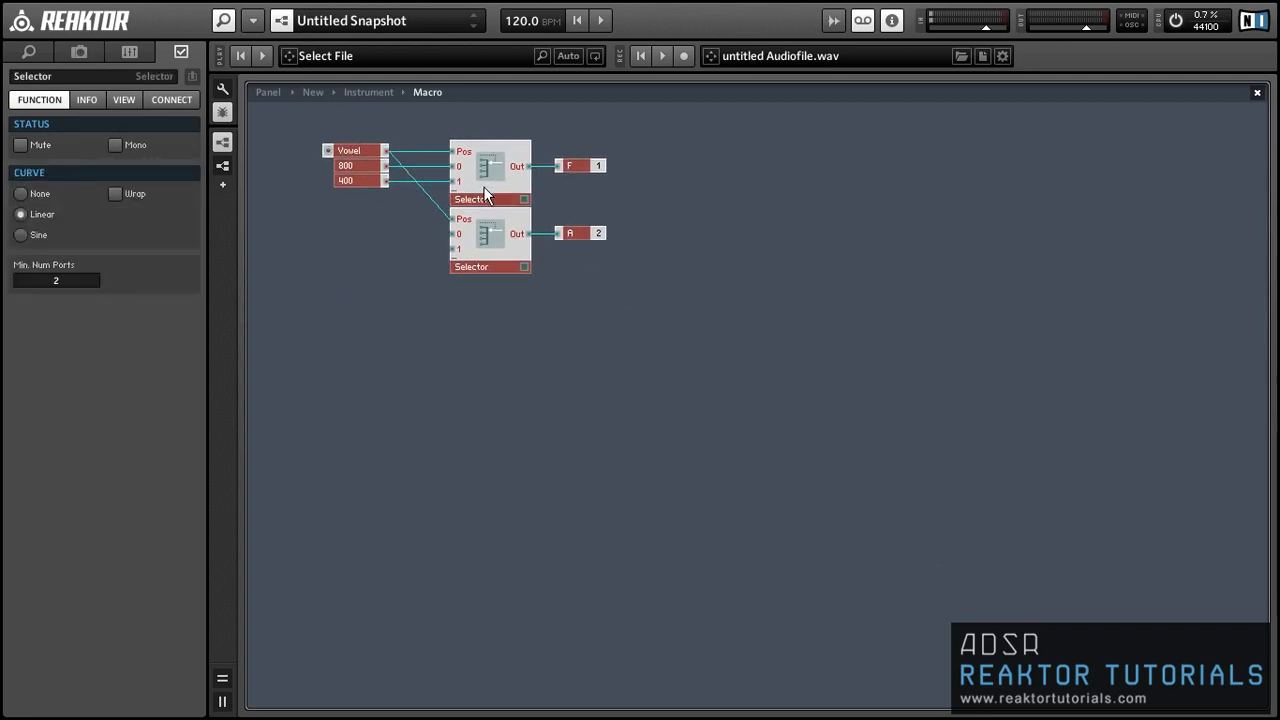
click(560, 290)
drag(645, 298, 345, 172)
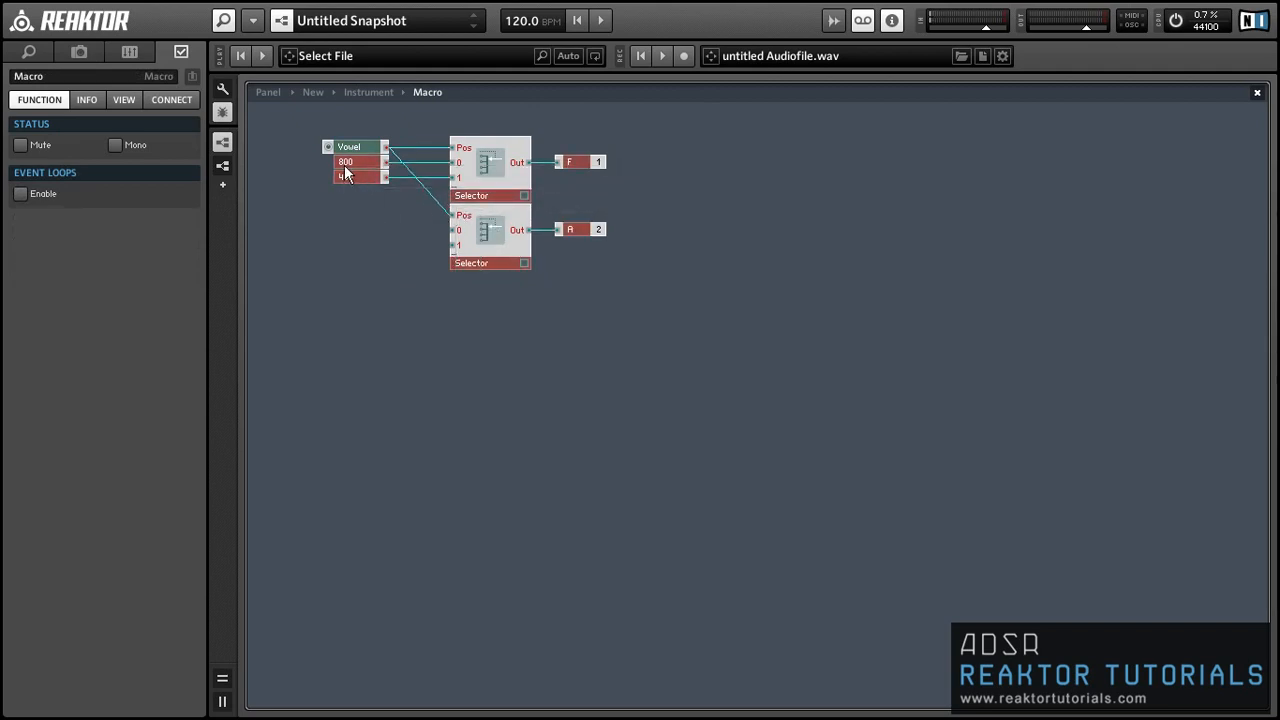
drag(497, 235, 500, 370)
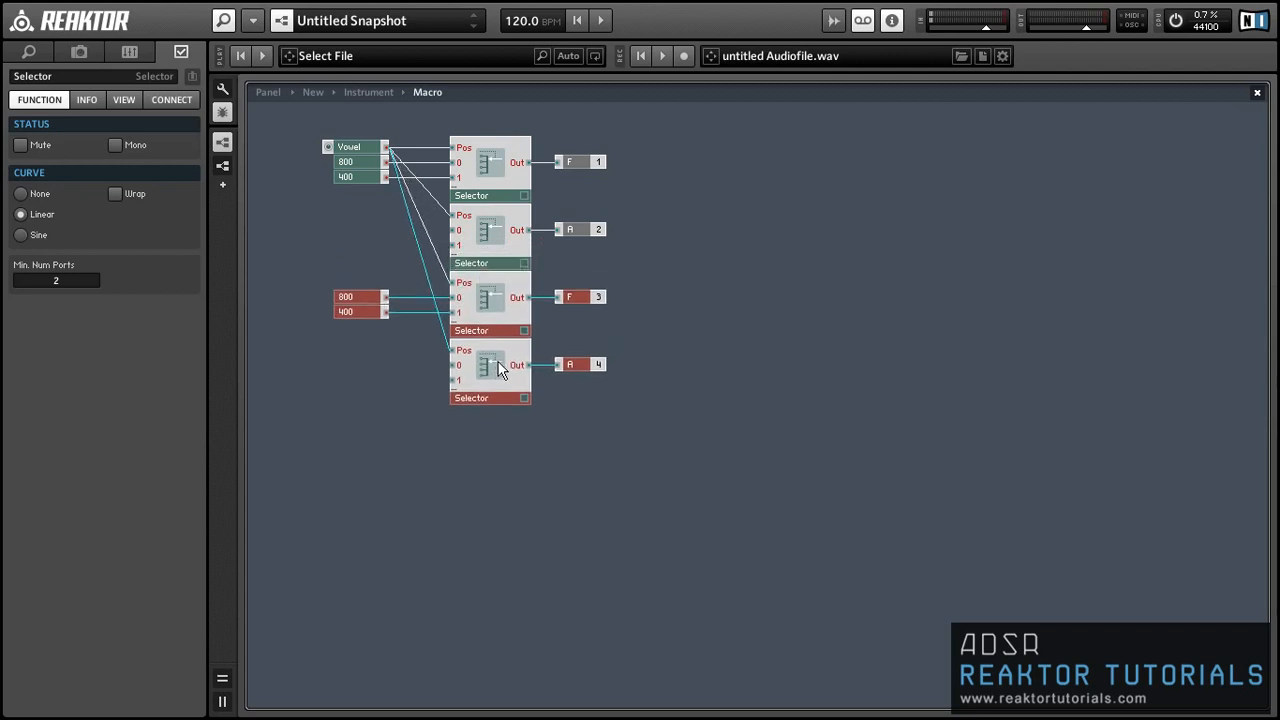
Step: Set the third Selector's constants to 1150 for input 0 and 1600 for input 1
click(350, 298)
double_click(25, 143)
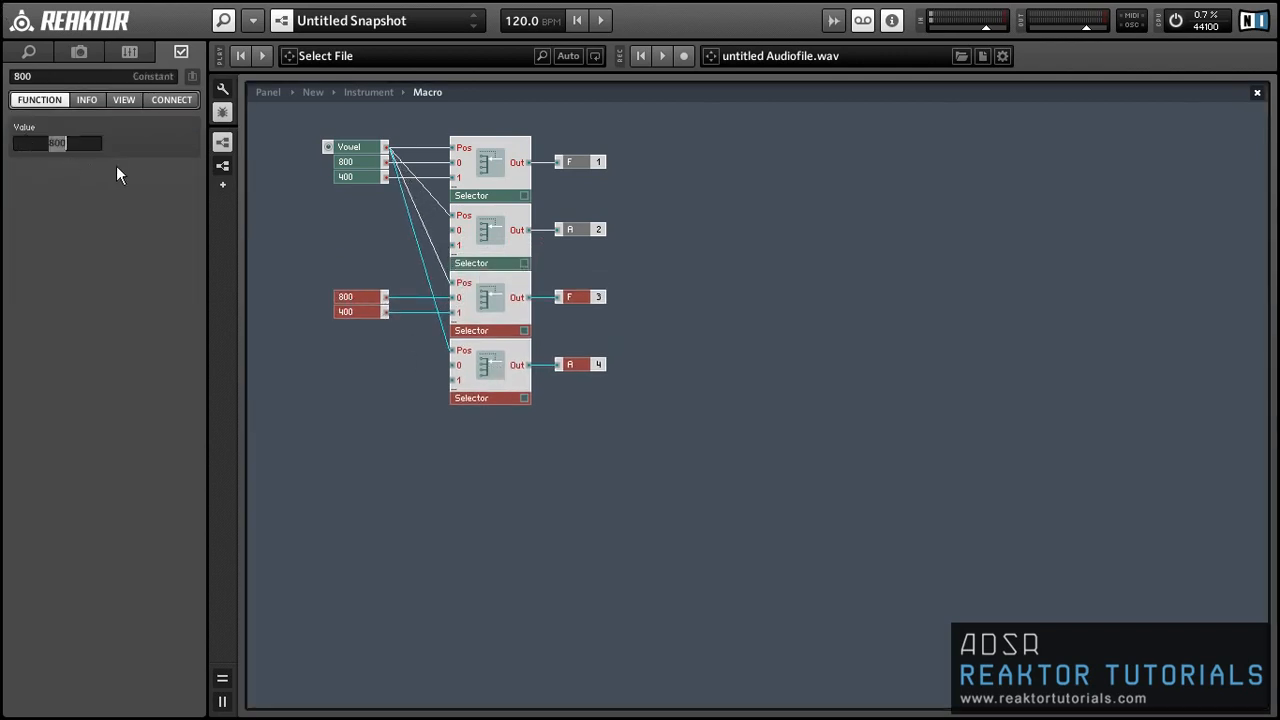
text(1150)
click(358, 313)
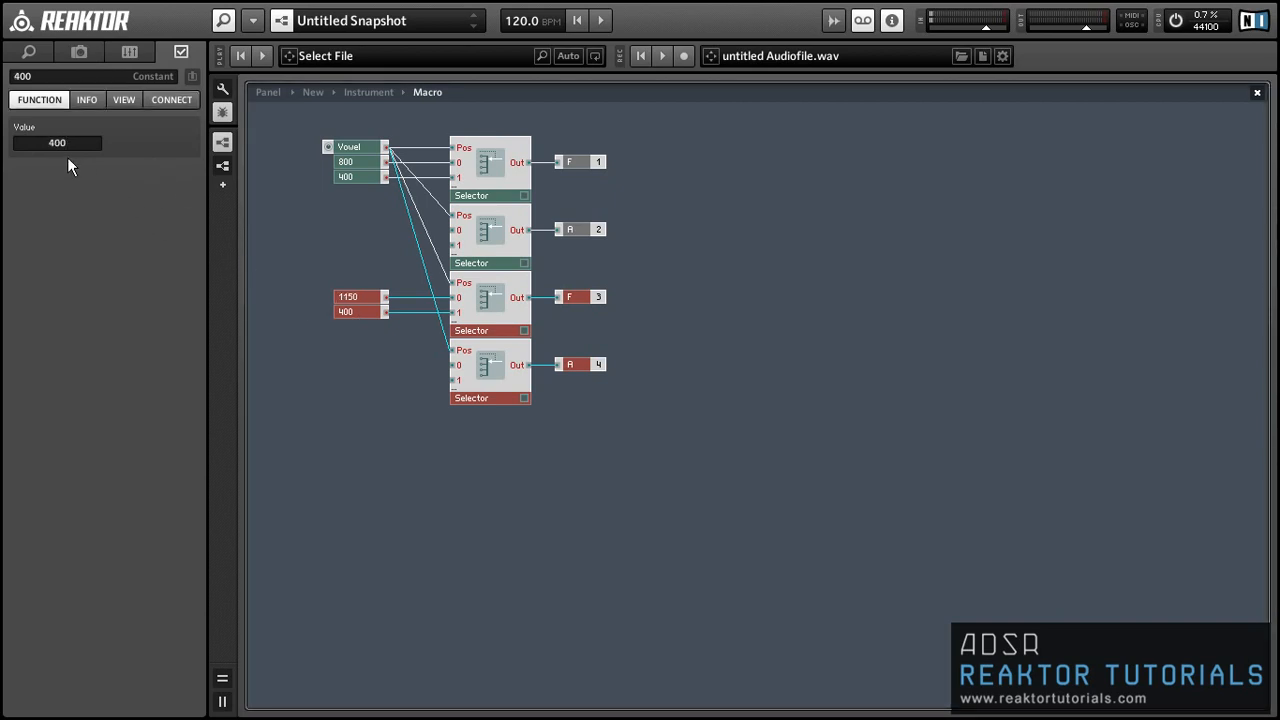
double_click(34, 143)
text(1600)
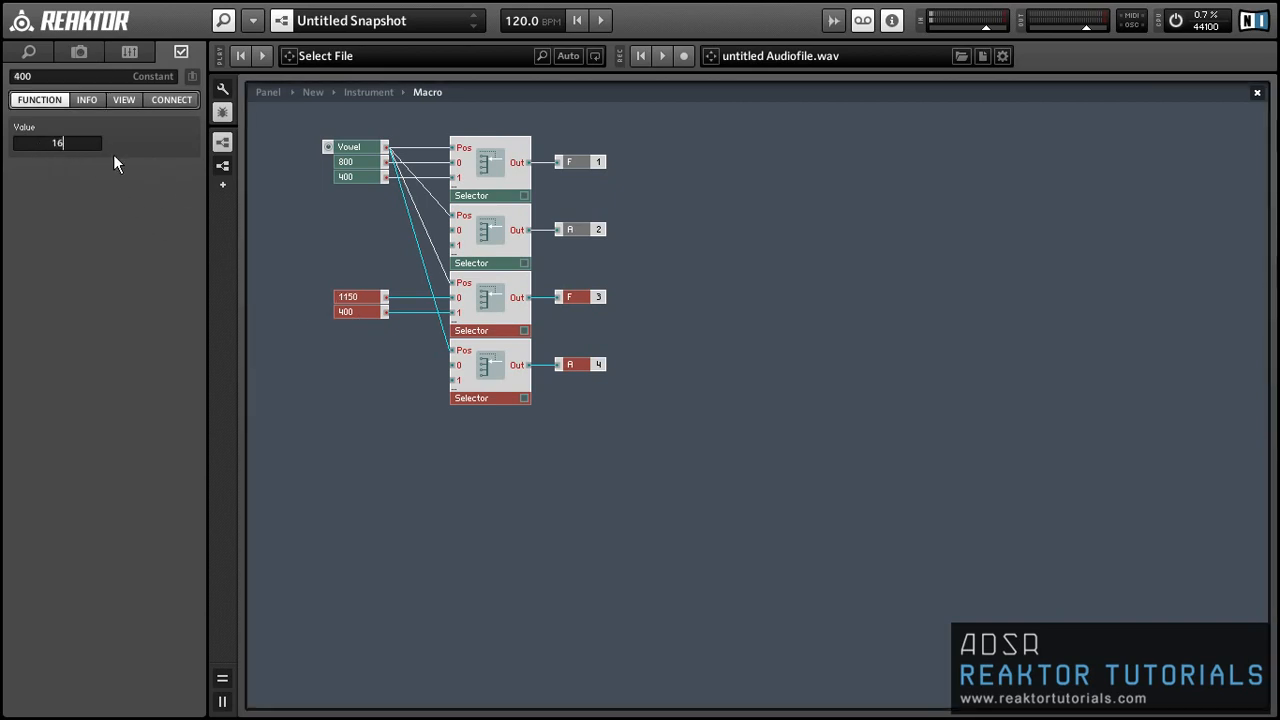
key(Return)
click(312, 308)
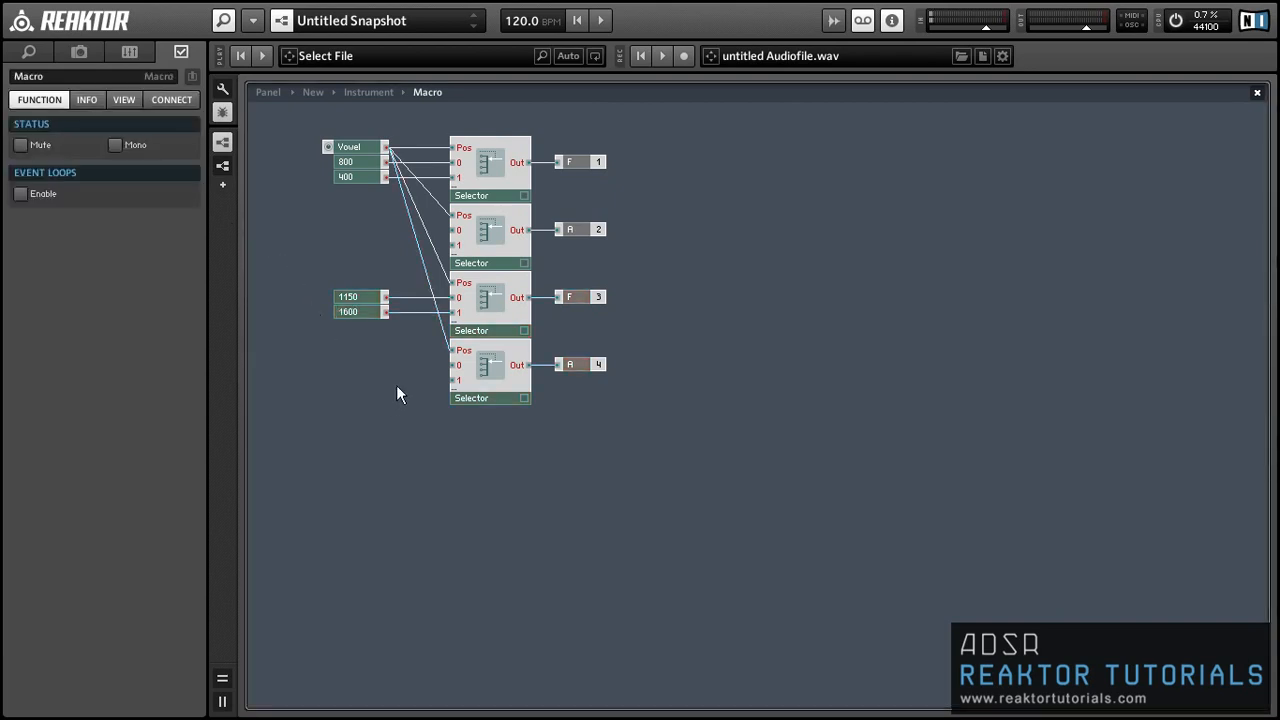
Step: Create constants for the fourth Selector, -4 on input 0 and -24 on input 1
right_click(455, 380)
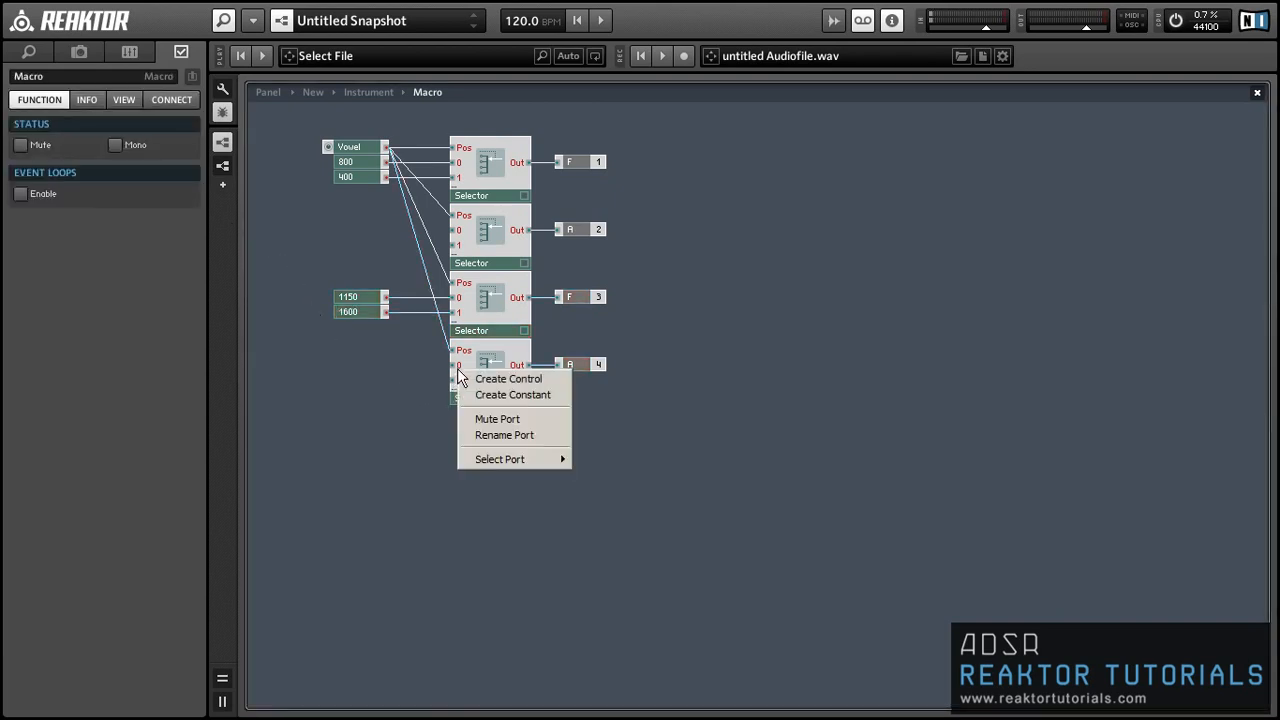
click(512, 395)
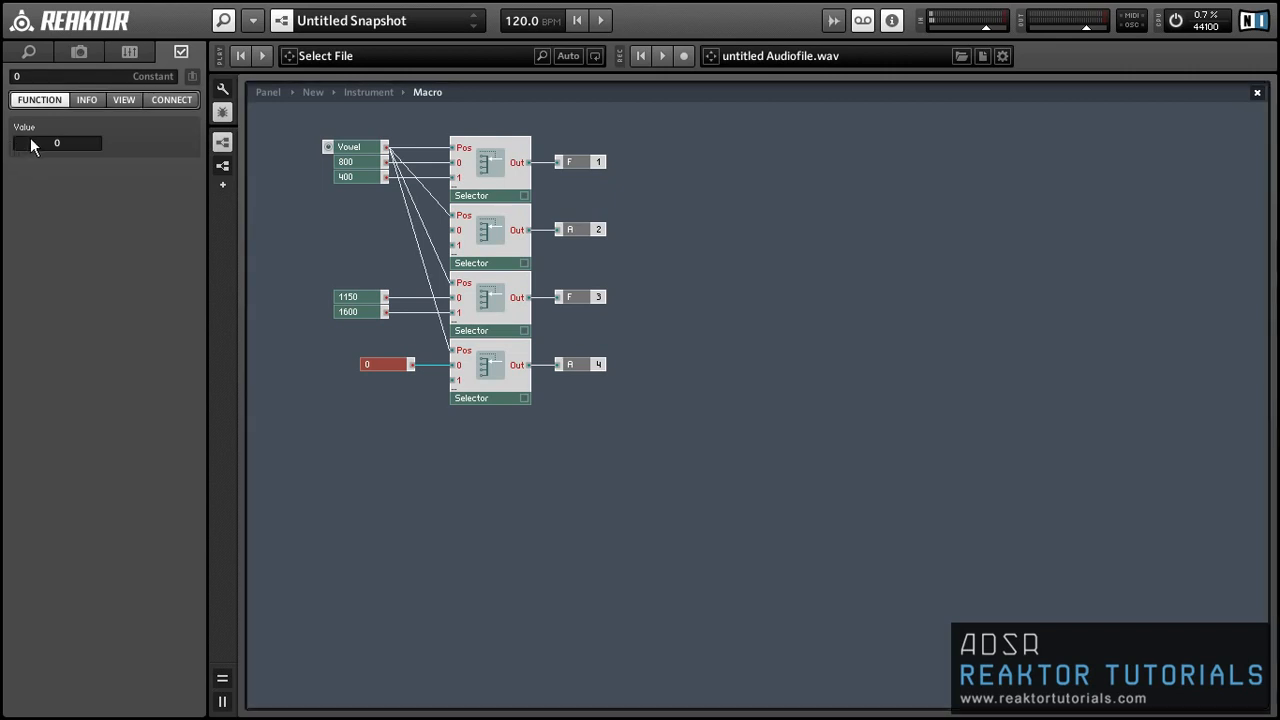
text(-4)
click(349, 416)
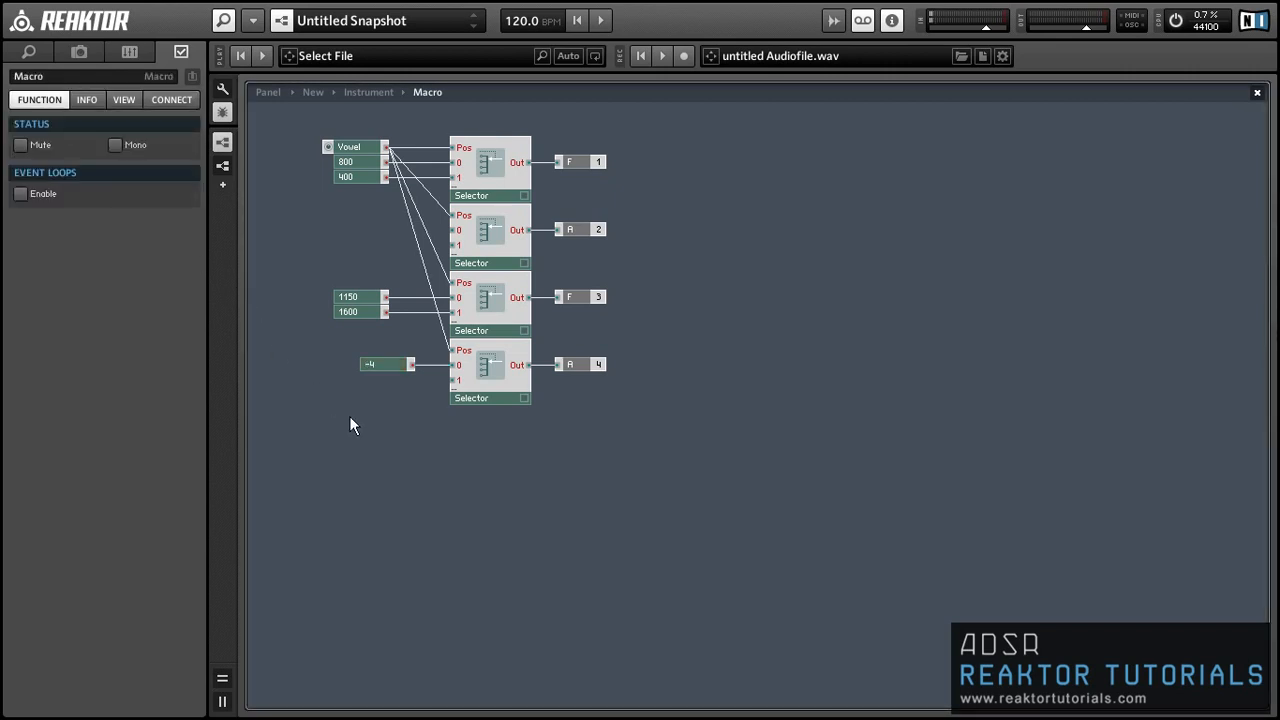
right_click(454, 384)
click(471, 409)
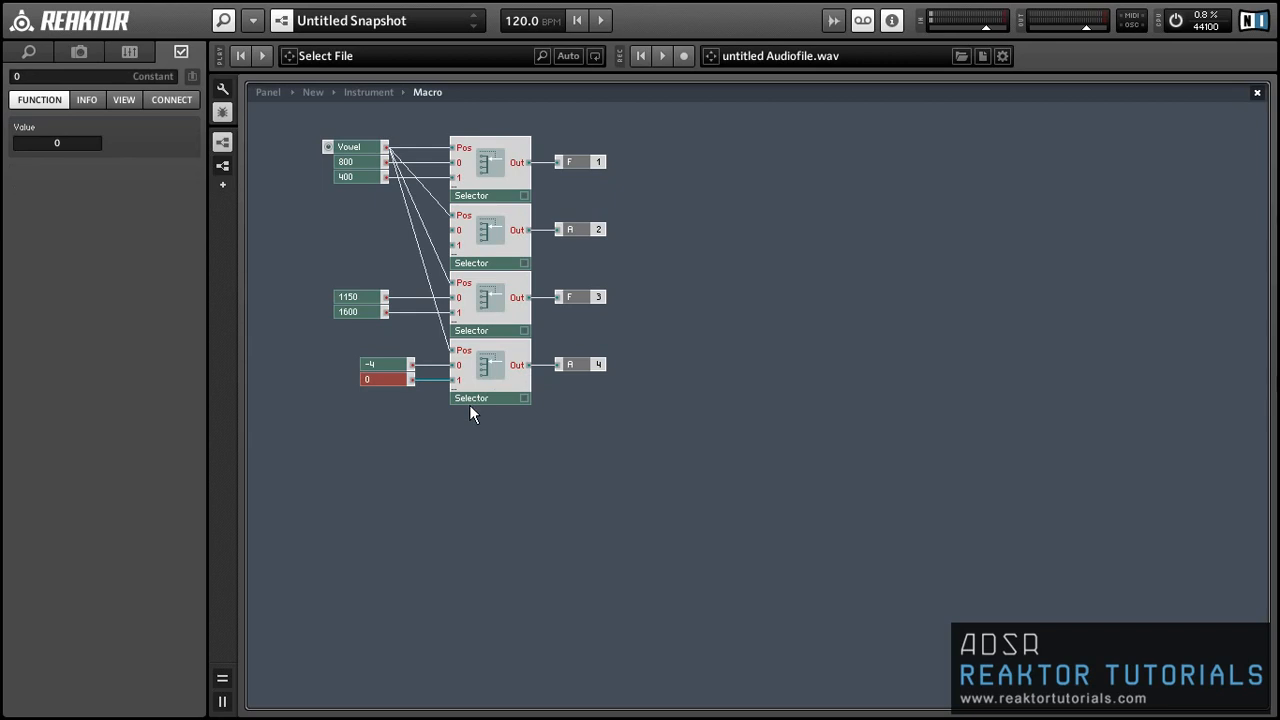
double_click(64, 147)
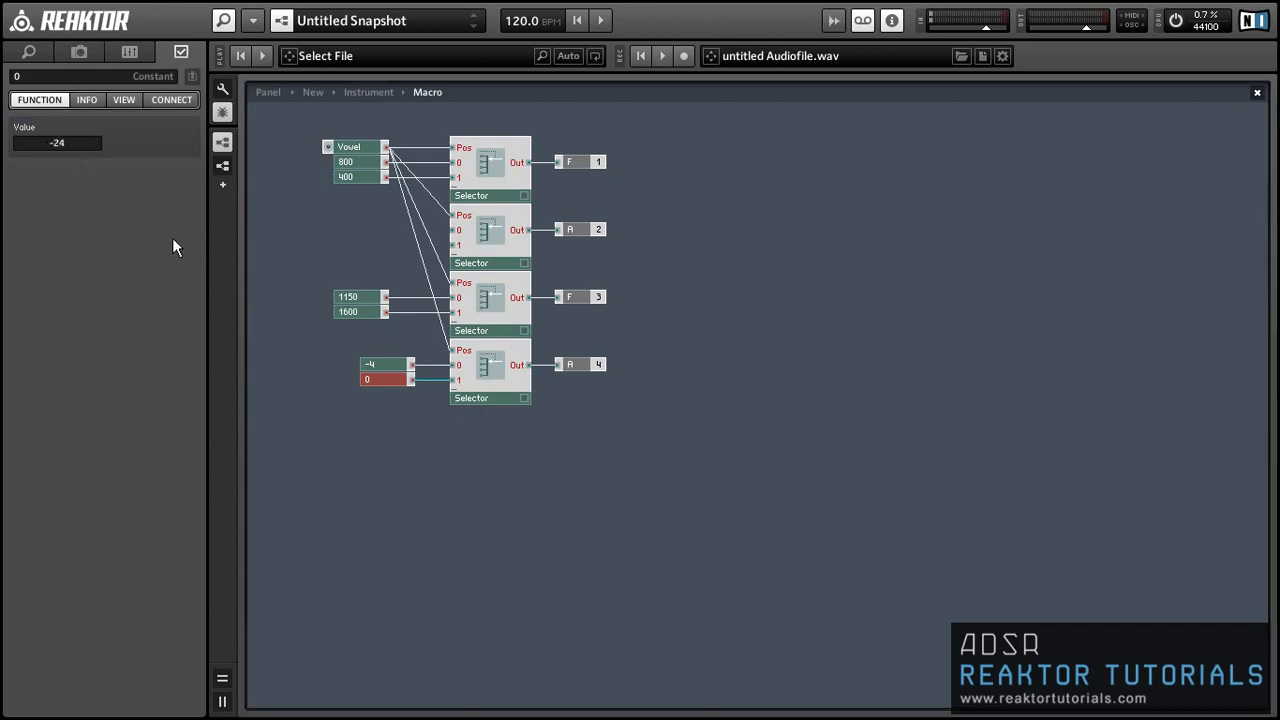
key(Return)
Step: Align the Vowel knob and upper constants with the lower ones, and duplicate all four Selectors with their constants and output terminals directly below
drag(344, 338, 370, 150)
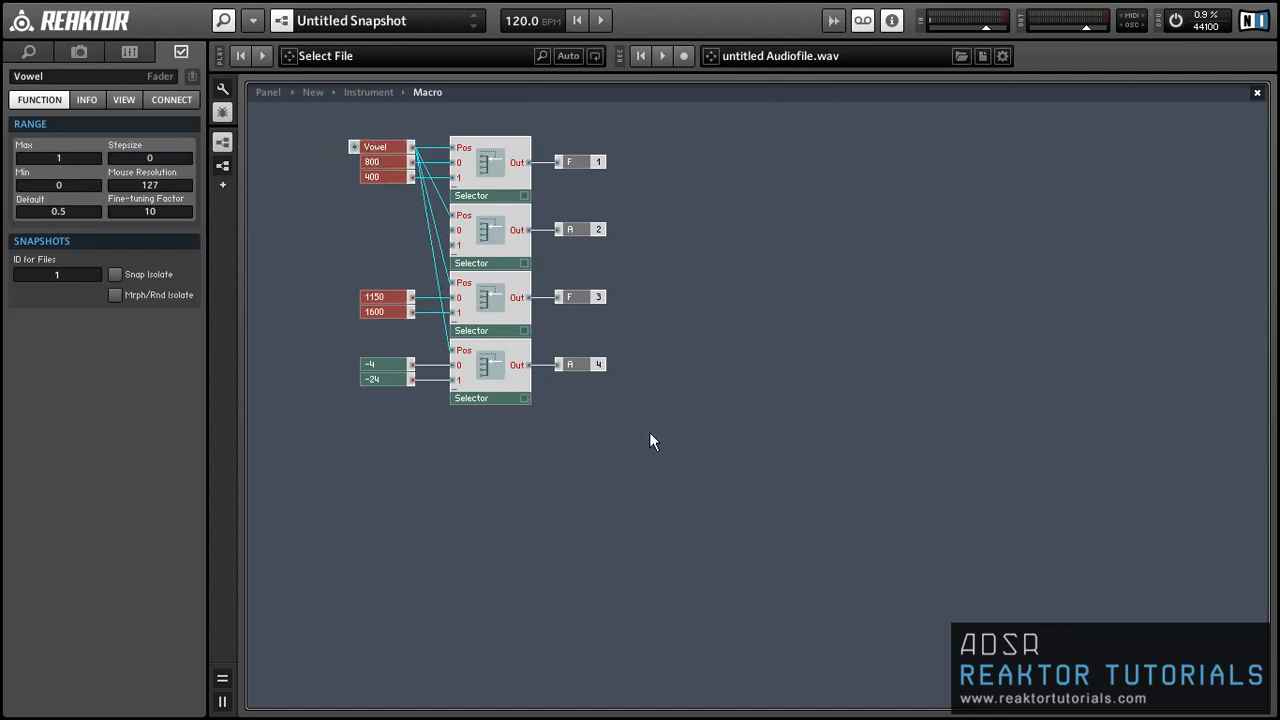
drag(652, 420, 404, 157)
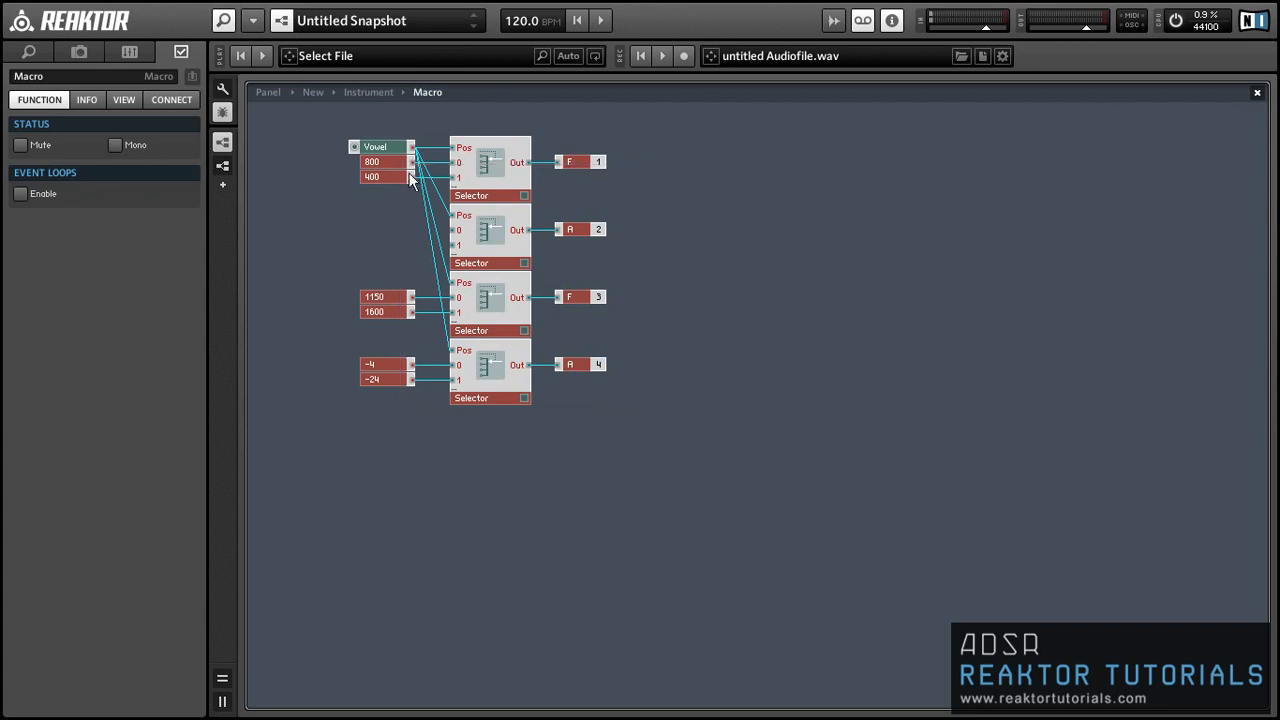
key(ctrl+d)
drag(500, 190, 499, 452)
click(440, 475)
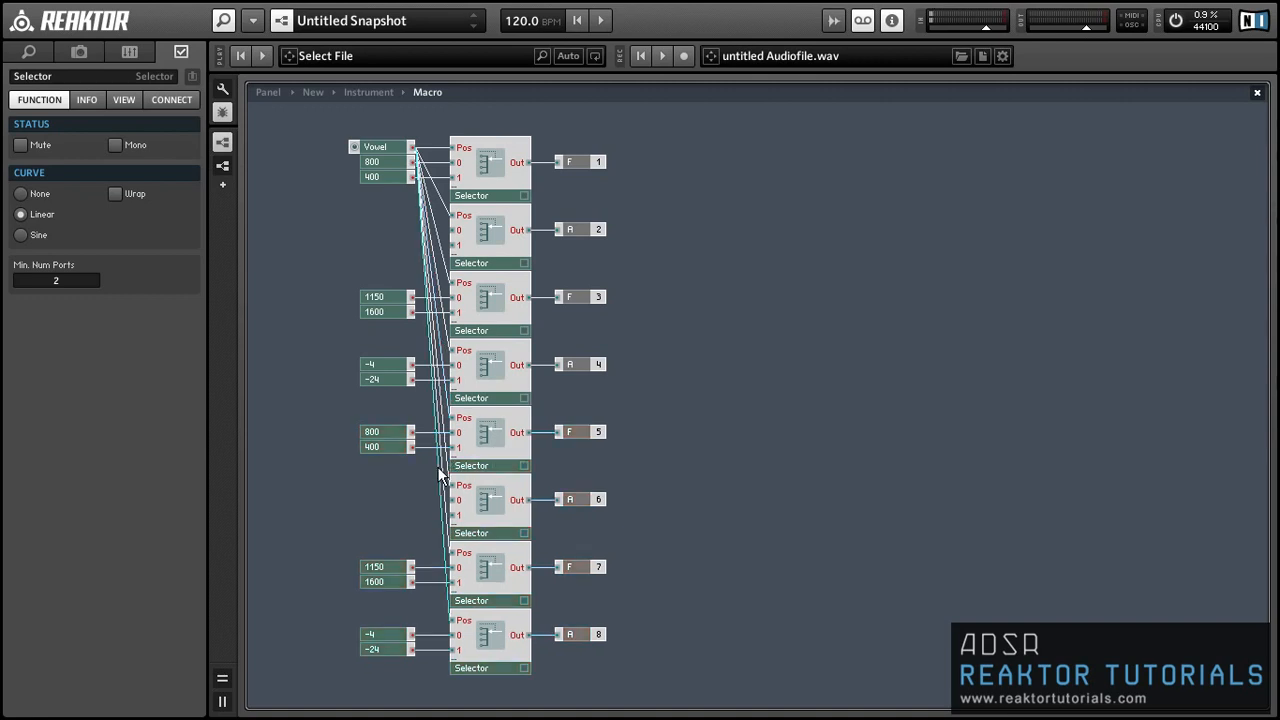
Step: Set the fifth Selector's constants to 2800 for input 0 and 2700 for input 1
click(375, 433)
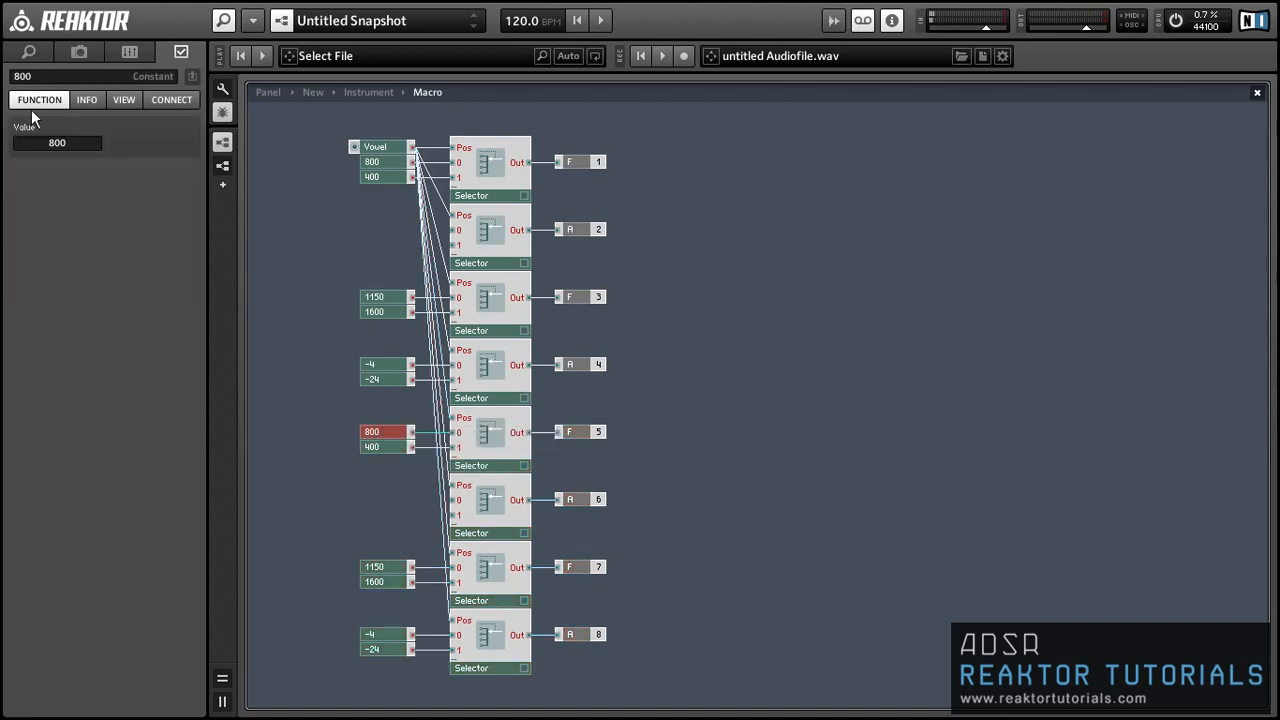
click(35, 142)
text(2)
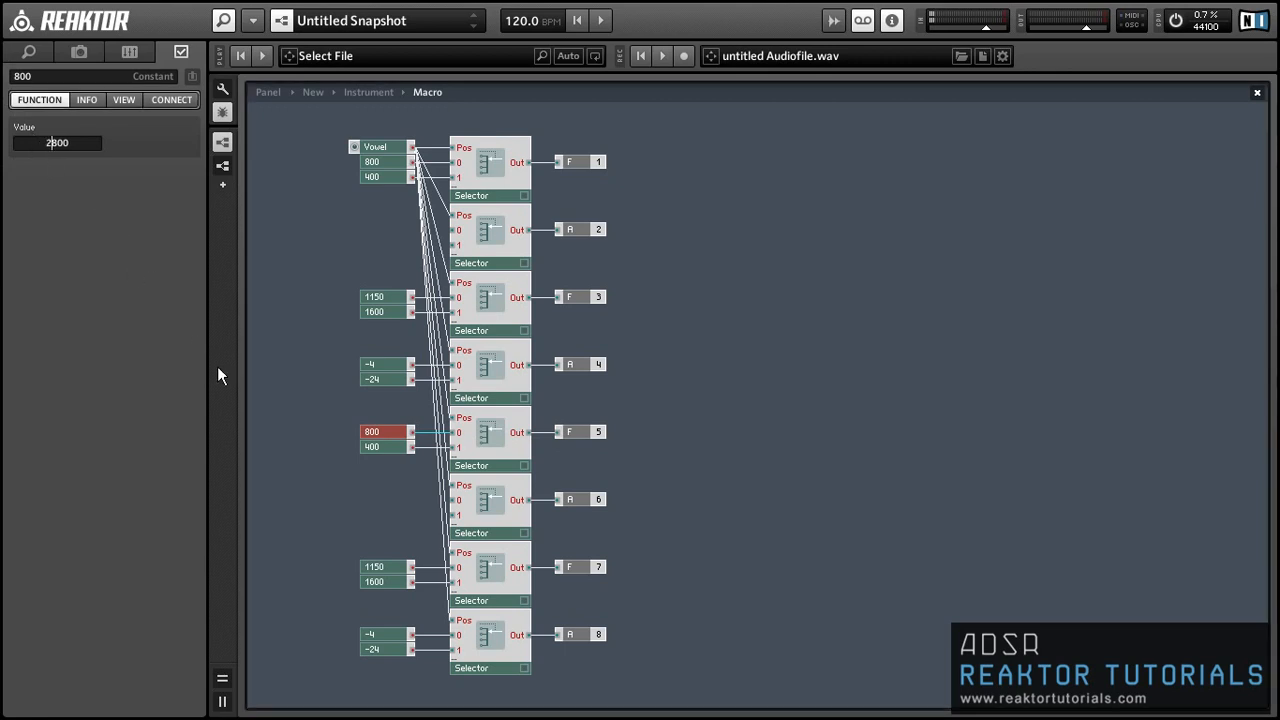
click(371, 447)
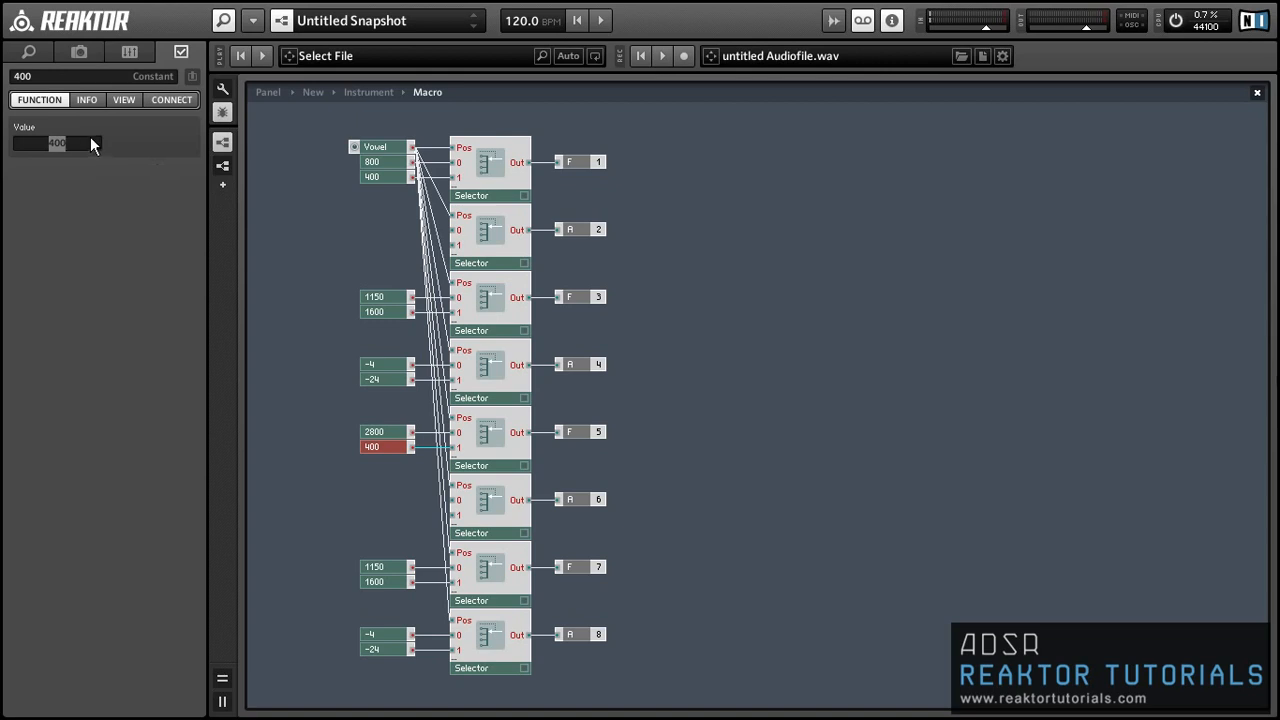
text(2700)
key(Return)
click(312, 492)
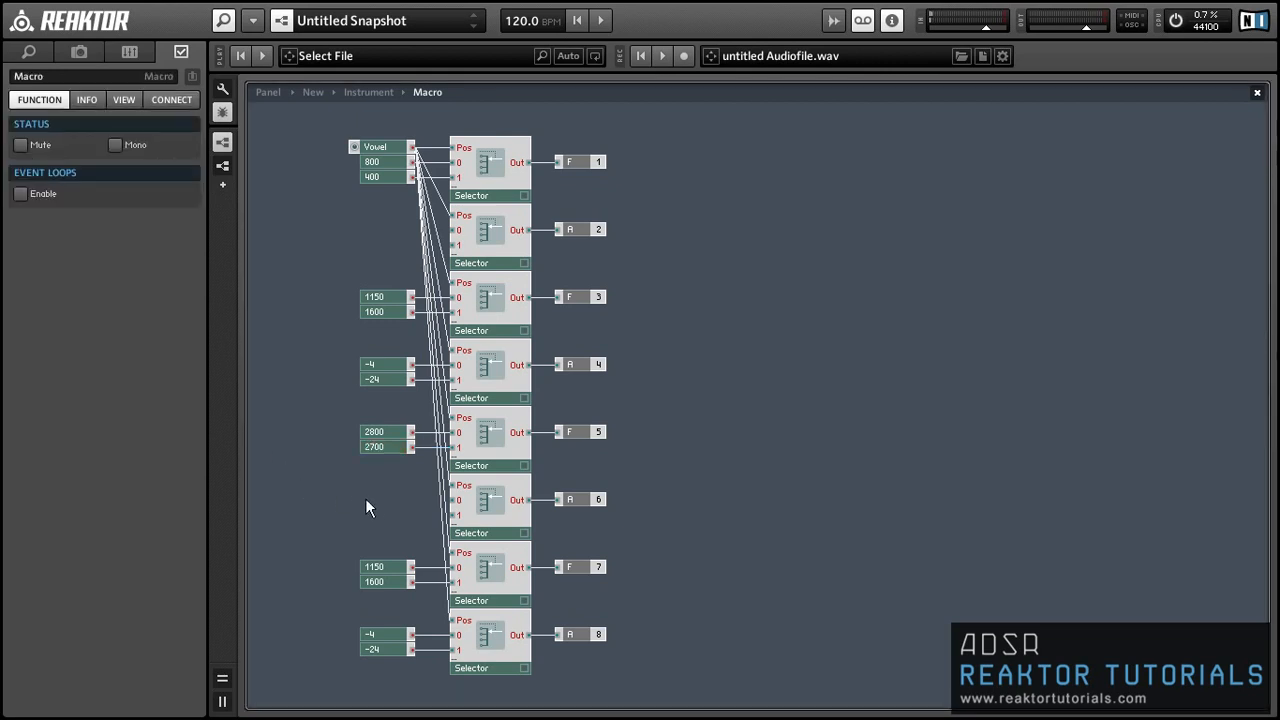
Step: Create constants for the sixth Selector, -20 on input 0 and -30 on input 1
right_click(452, 500)
click(475, 527)
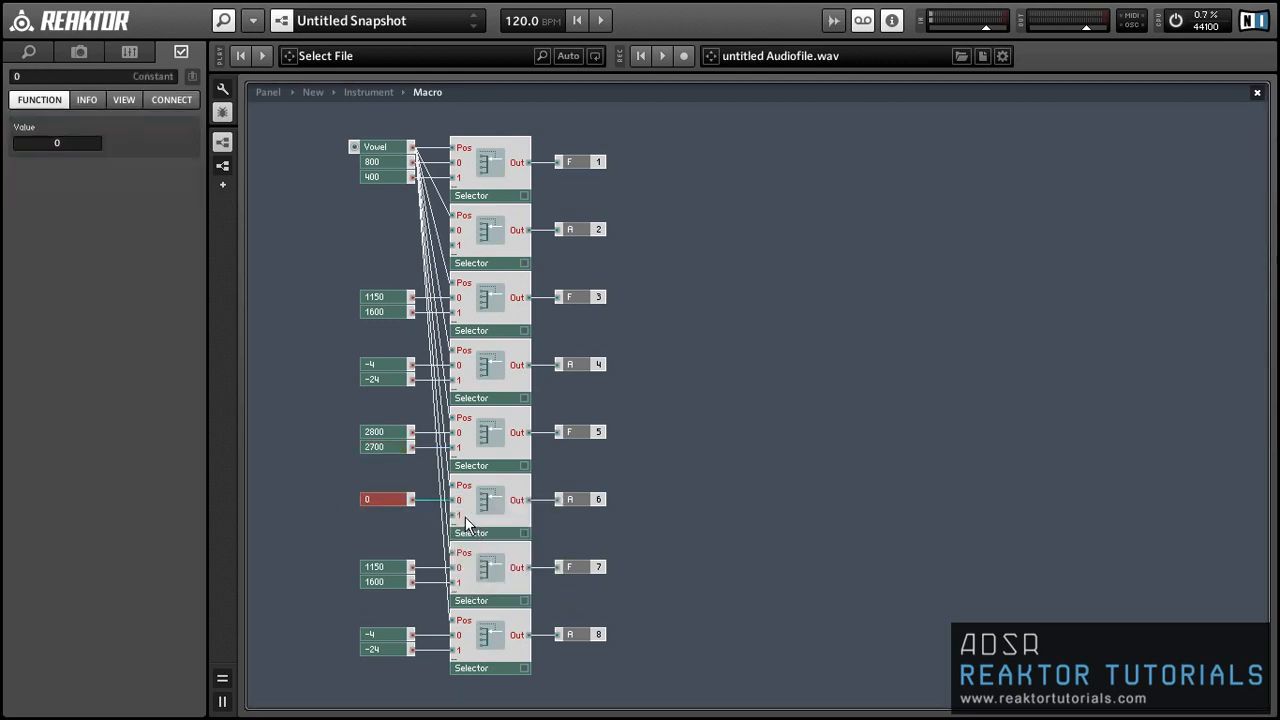
right_click(452, 516)
click(474, 542)
click(45, 147)
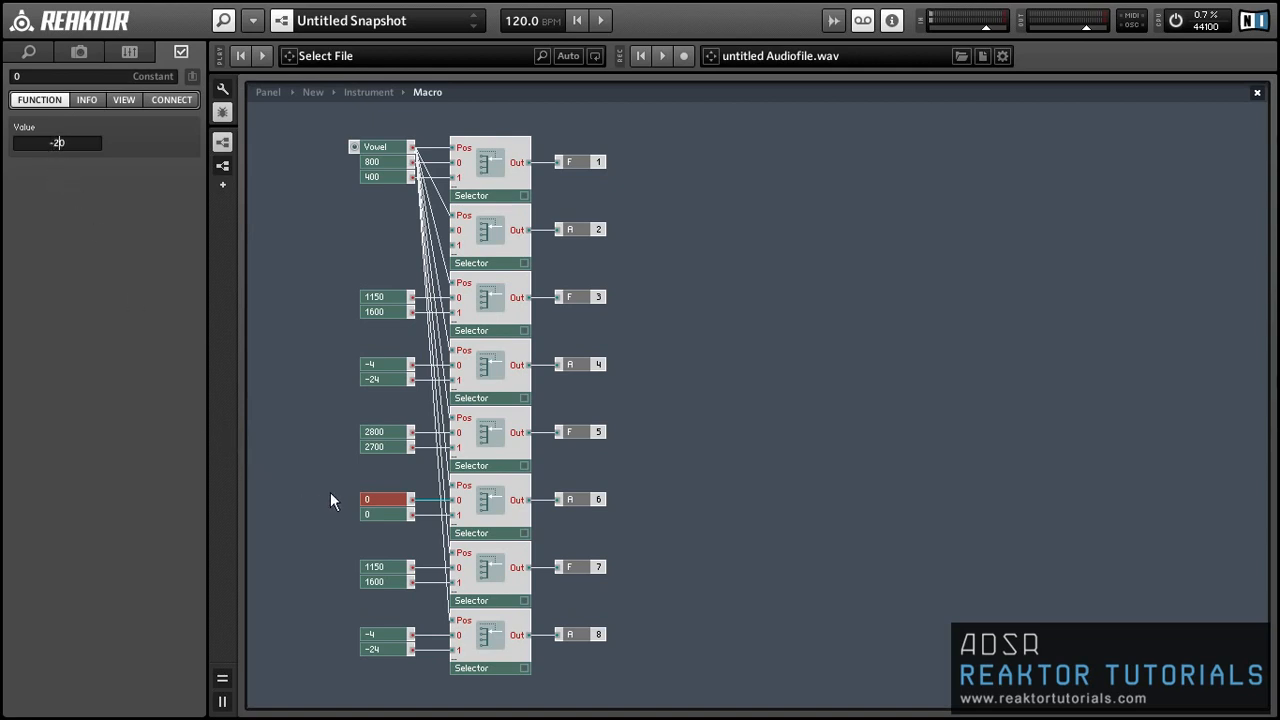
click(366, 513)
click(46, 144)
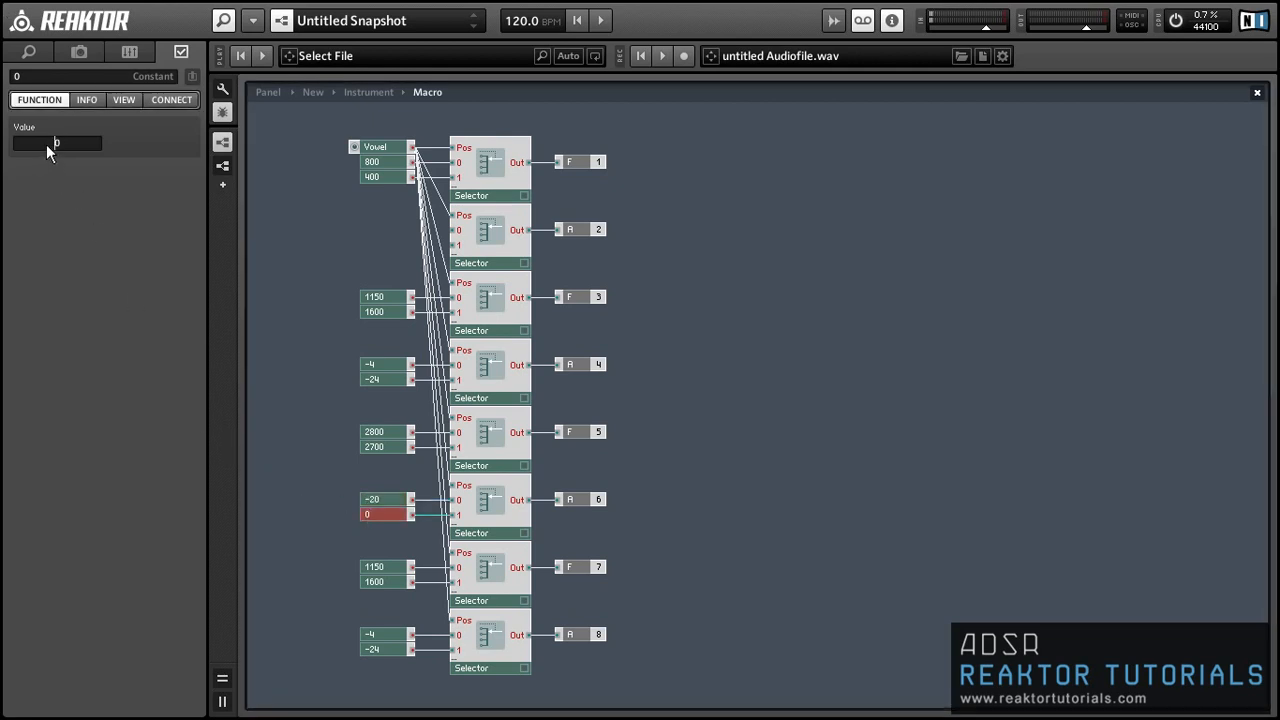
click(370, 540)
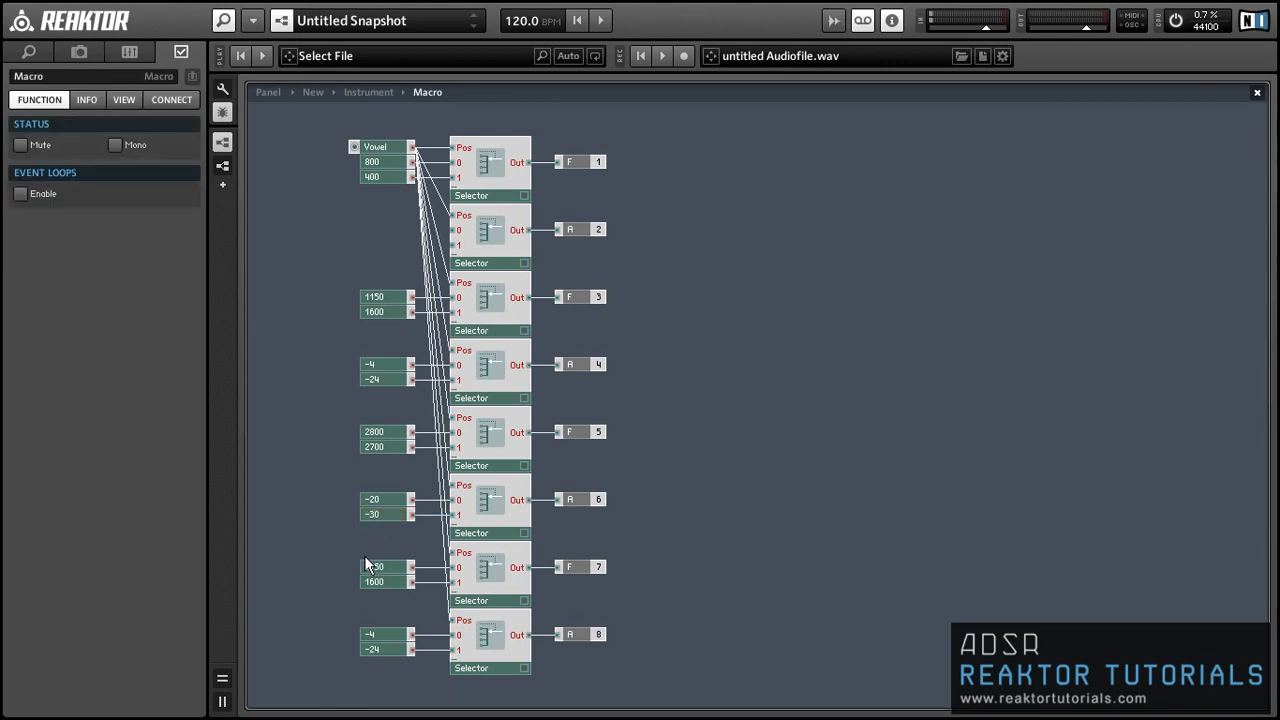
Step: Set the seventh Selector's constants to 3500 for input 0 and 3300 for input 1
click(366, 567)
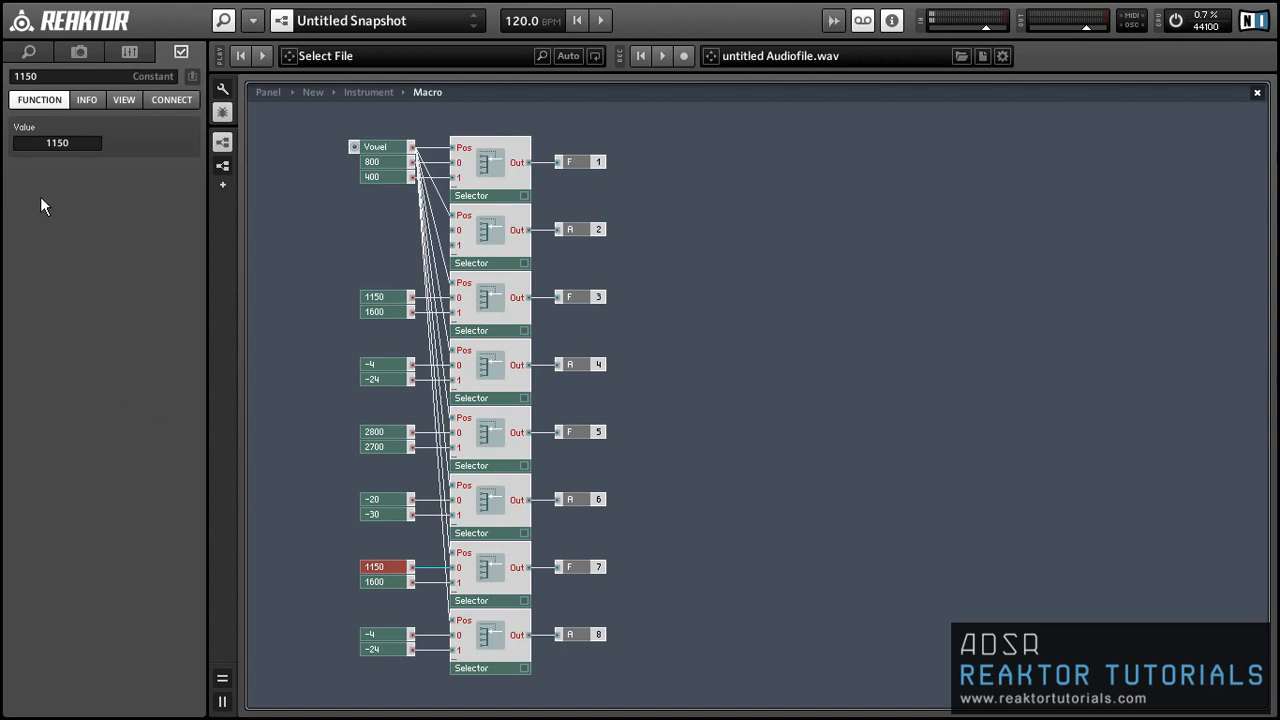
click(36, 141)
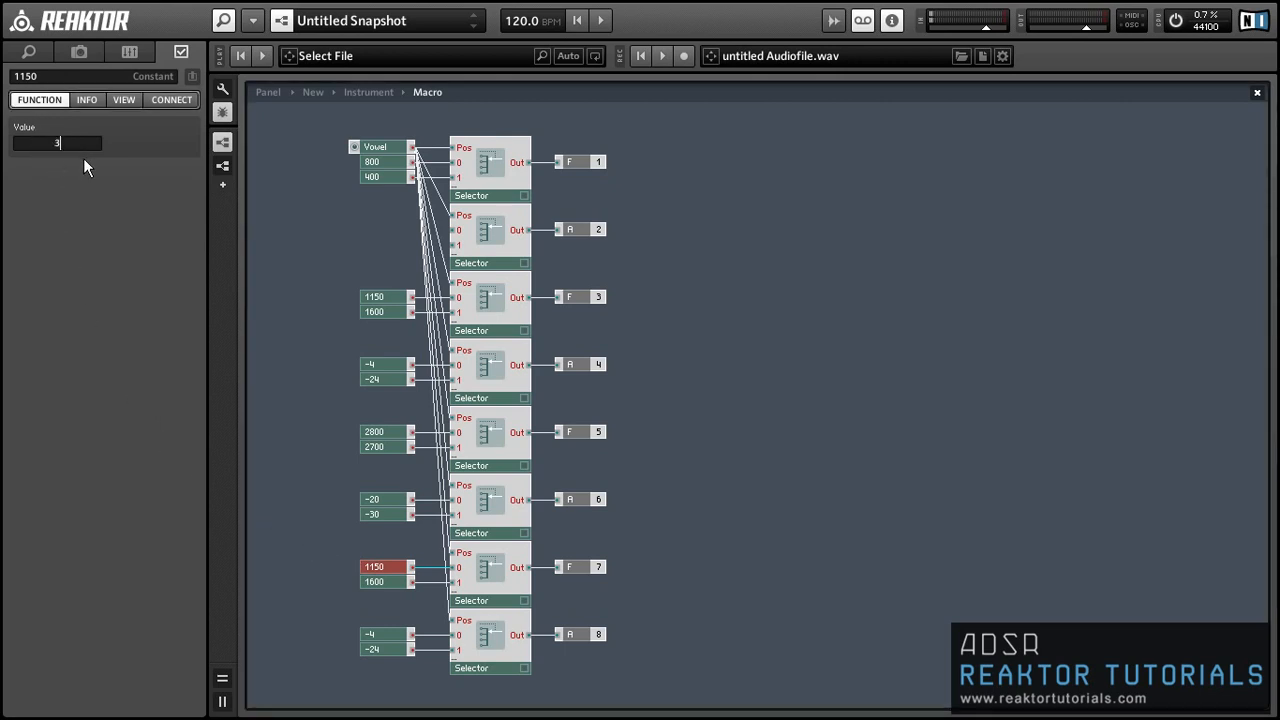
click(372, 580)
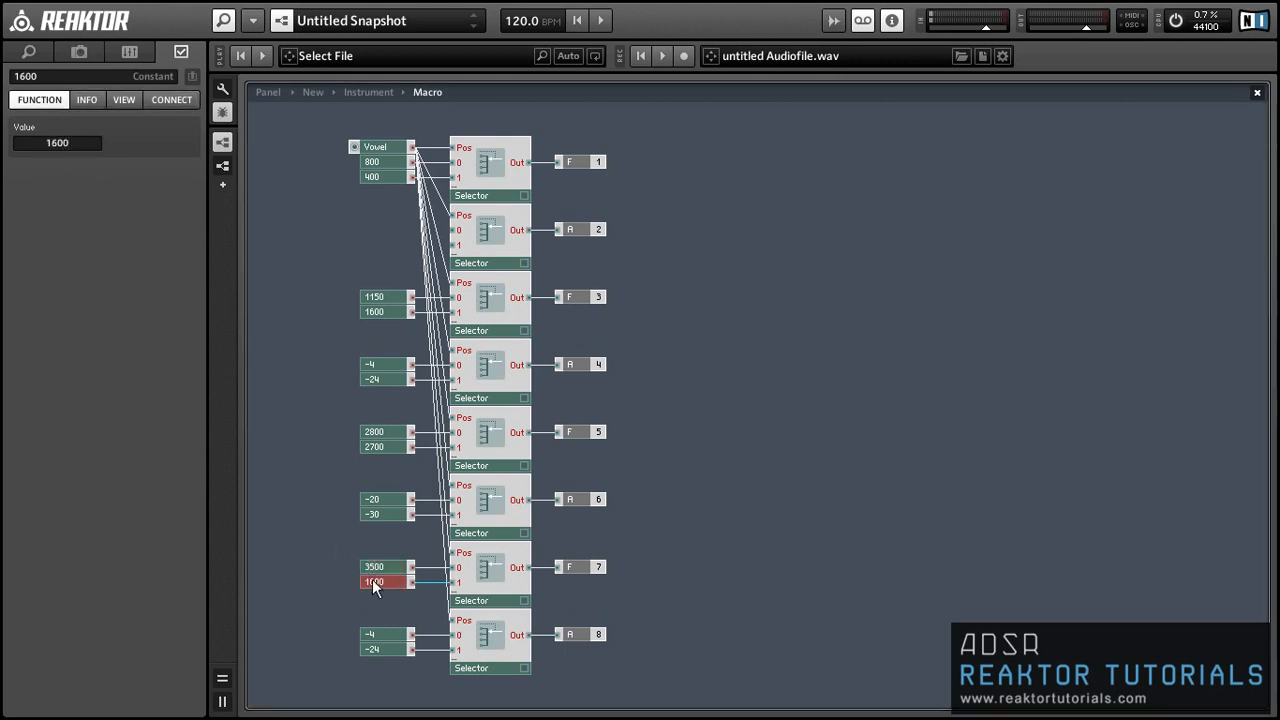
click(25, 145)
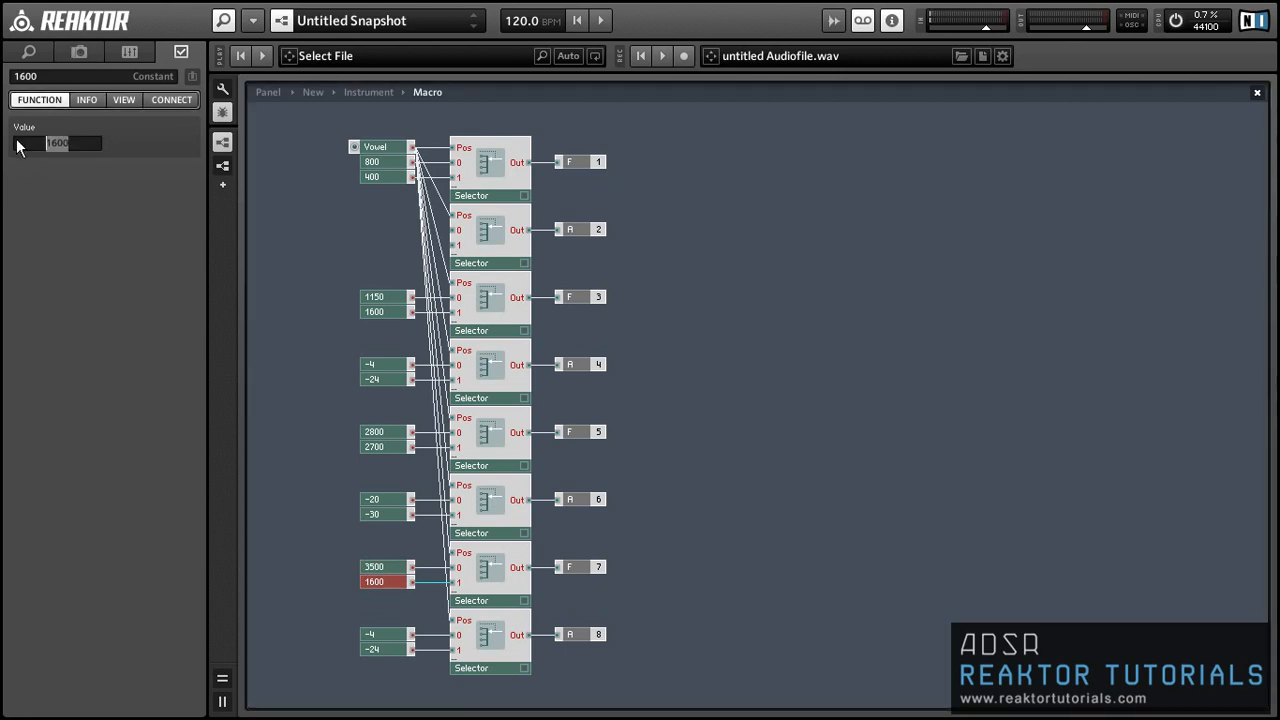
text(3300)
Step: Set the eighth Selector's constants to -36 for input 0 and -35 for input 1
click(399, 630)
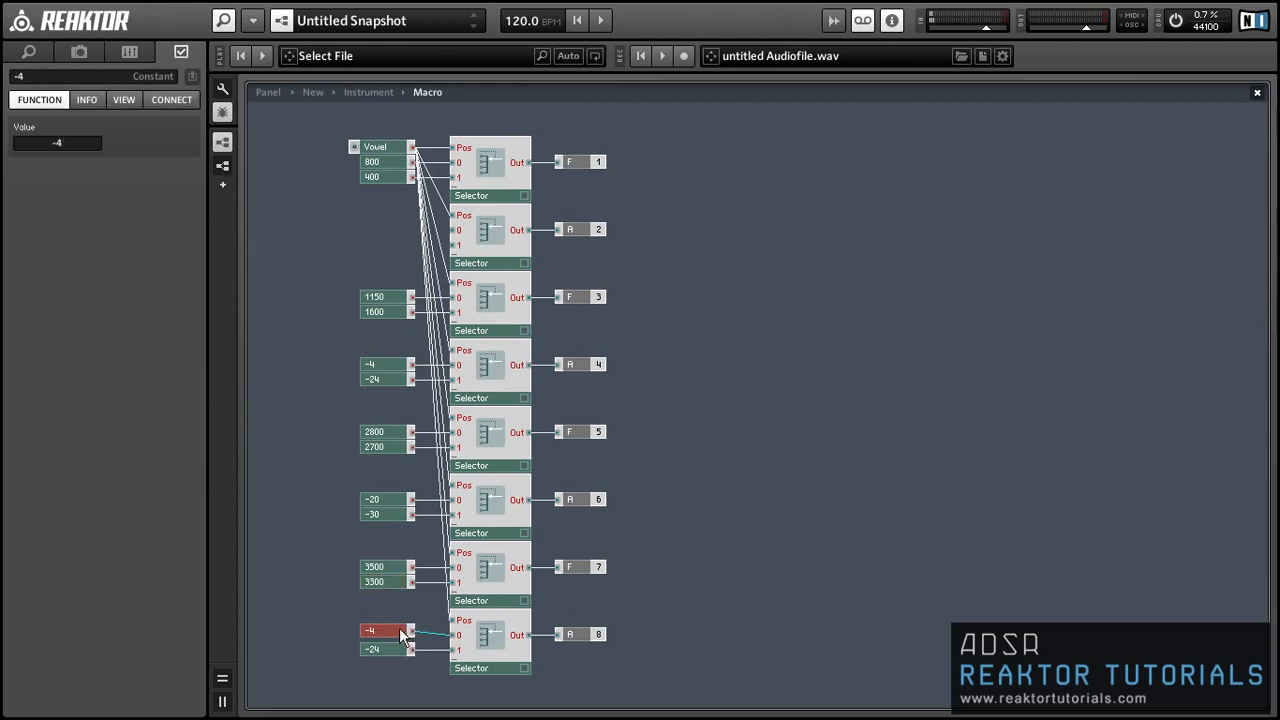
text(-)
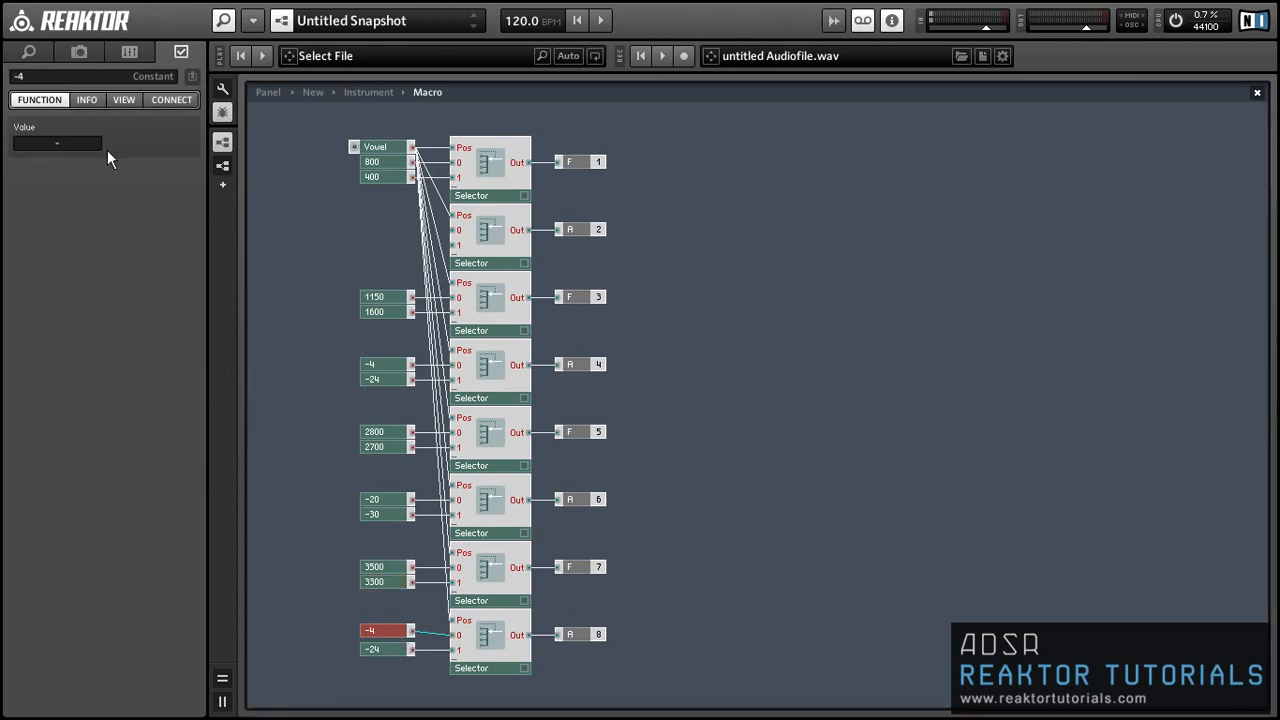
text(36)
click(387, 628)
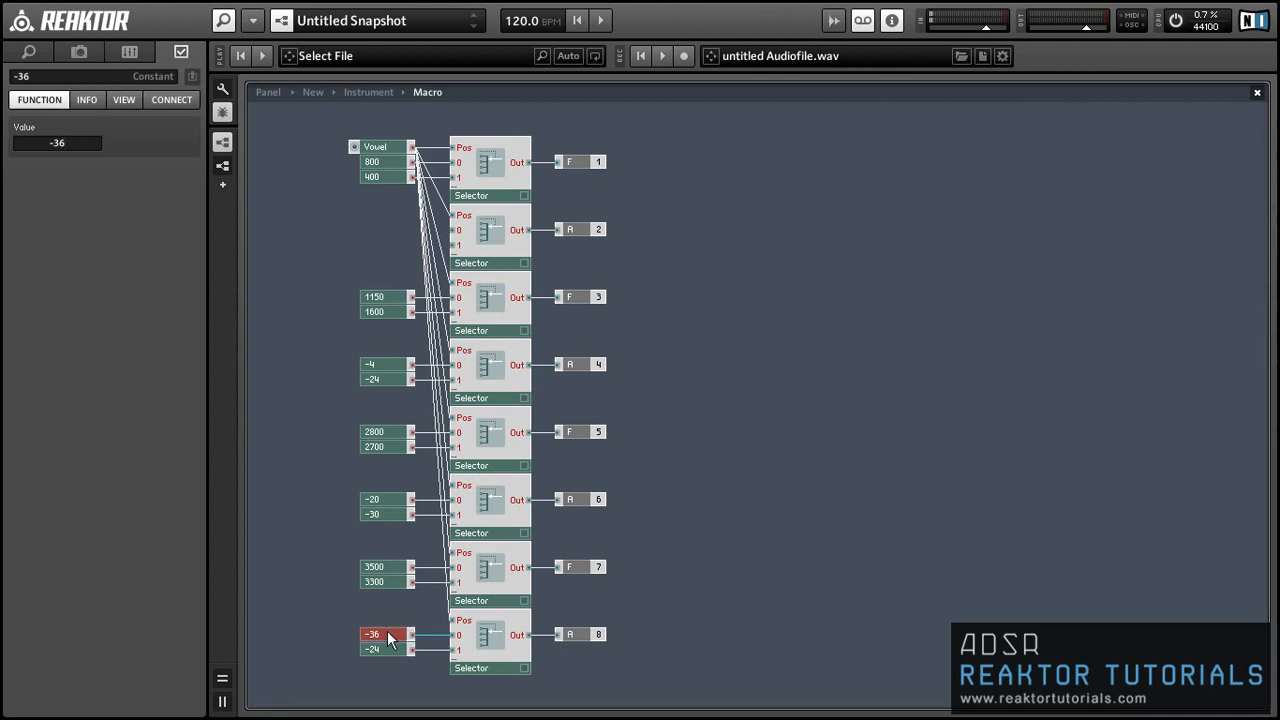
double_click(53, 142)
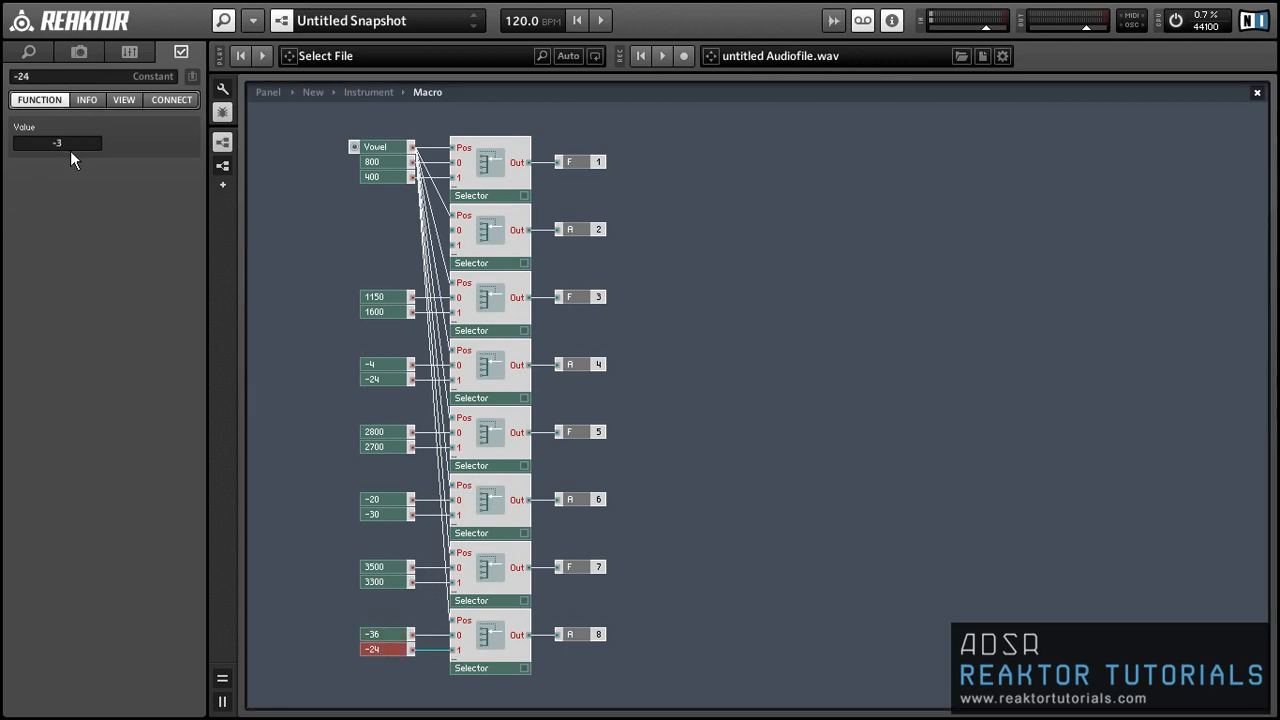
click(691, 658)
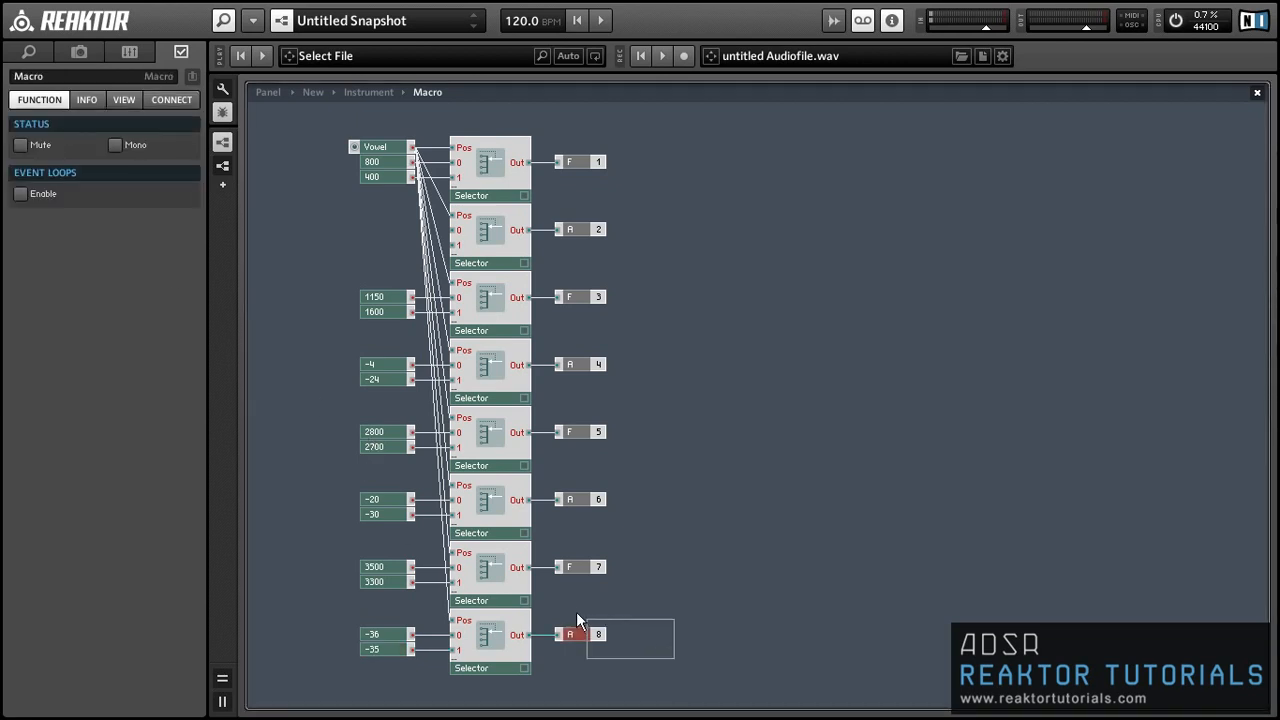
Step: Duplicate the last two Selectors with their constants and output terminals, and place the copies in a second column beside the first Selector
drag(576, 612, 411, 551)
drag(467, 584, 761, 187)
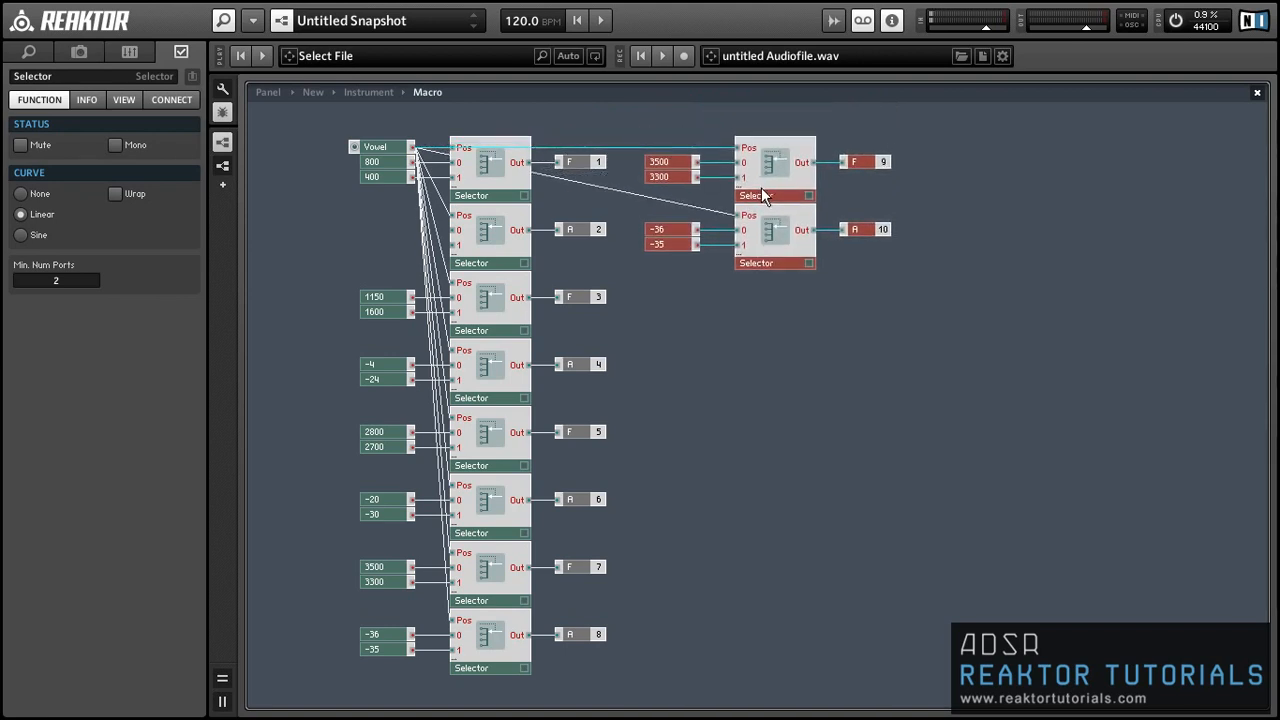
click(705, 193)
Step: Set the ninth Selector's input 0 constant to 4950, wire it to input 1 as well, and delete the 3300 constant
click(658, 164)
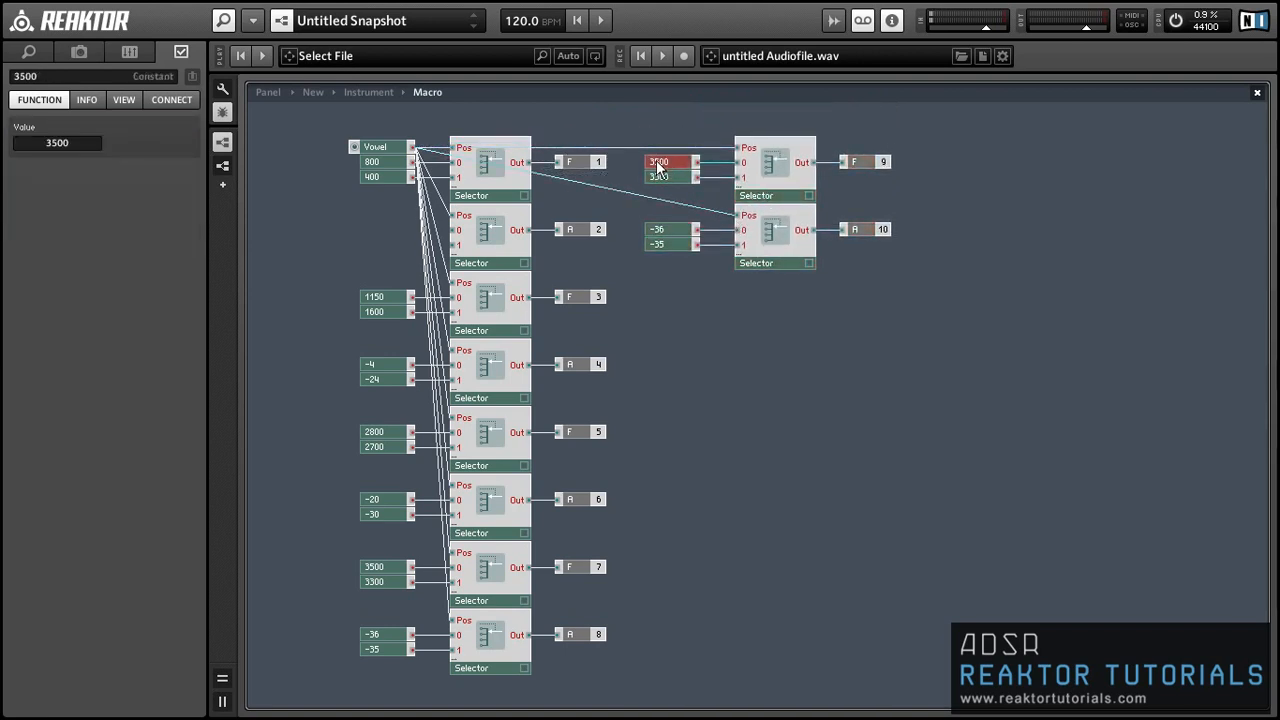
double_click(40, 143)
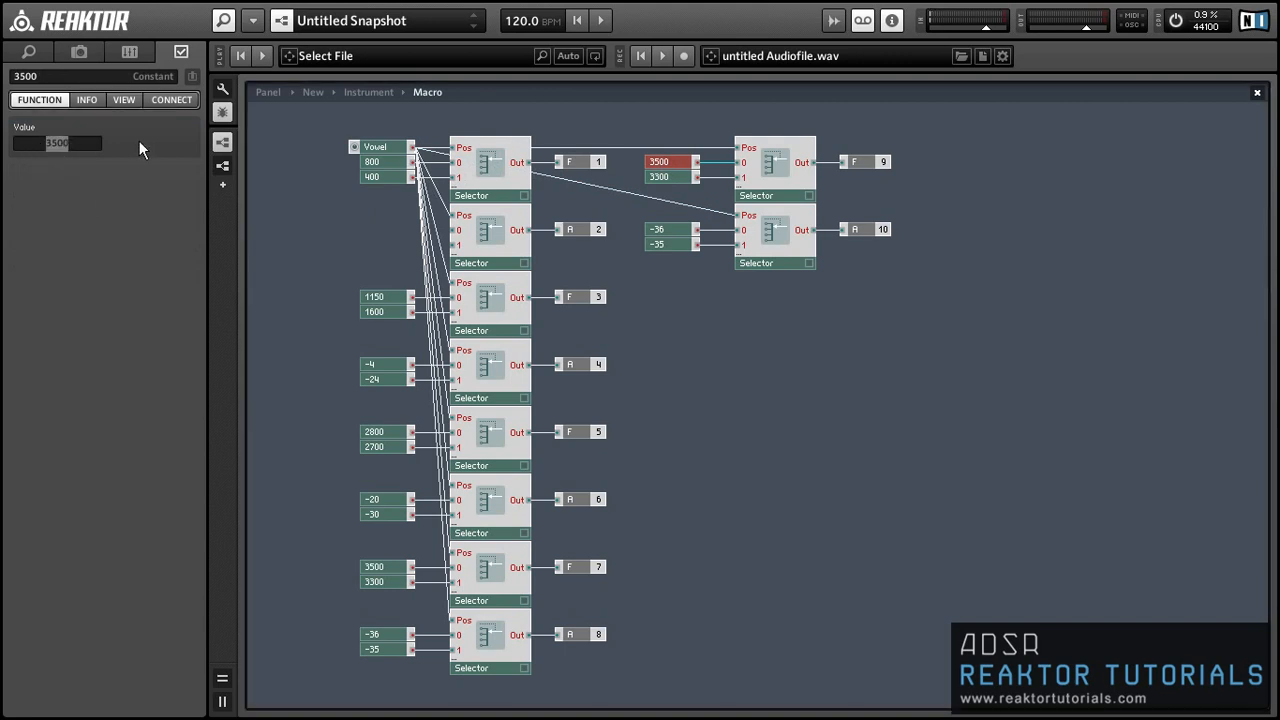
text(49)
key(Return)
text(50)
key(Return)
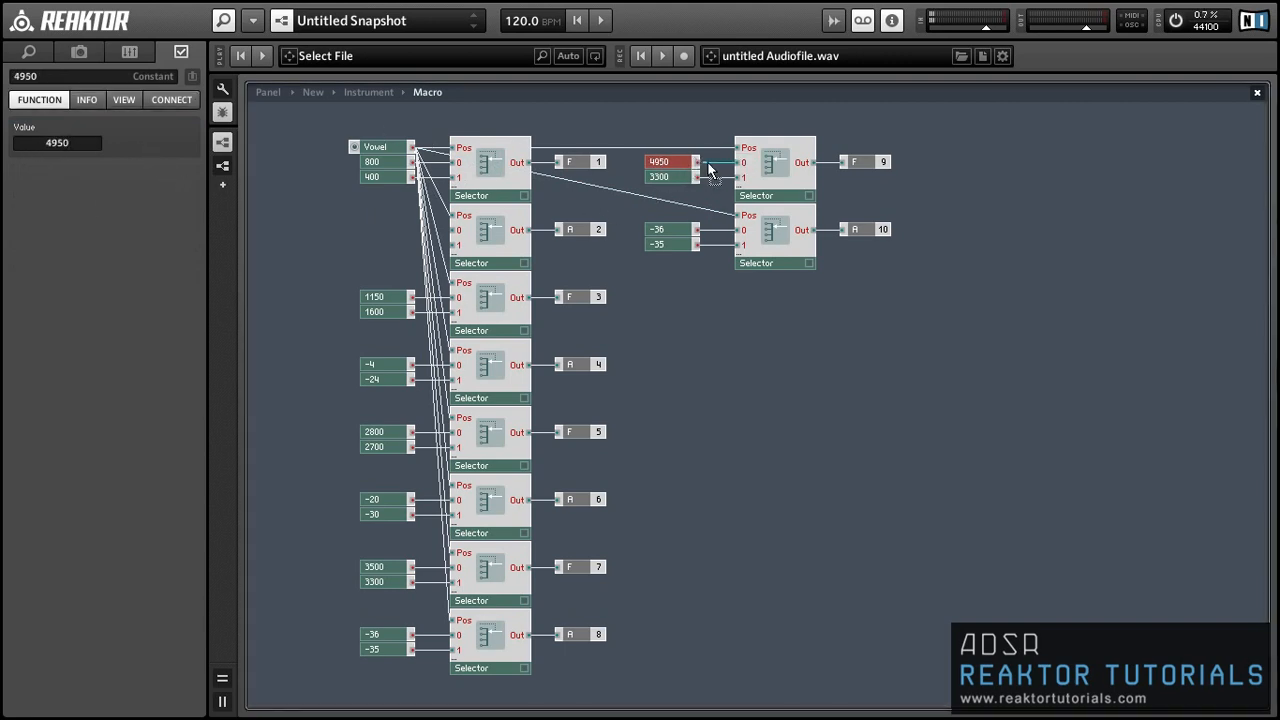
key(Delete)
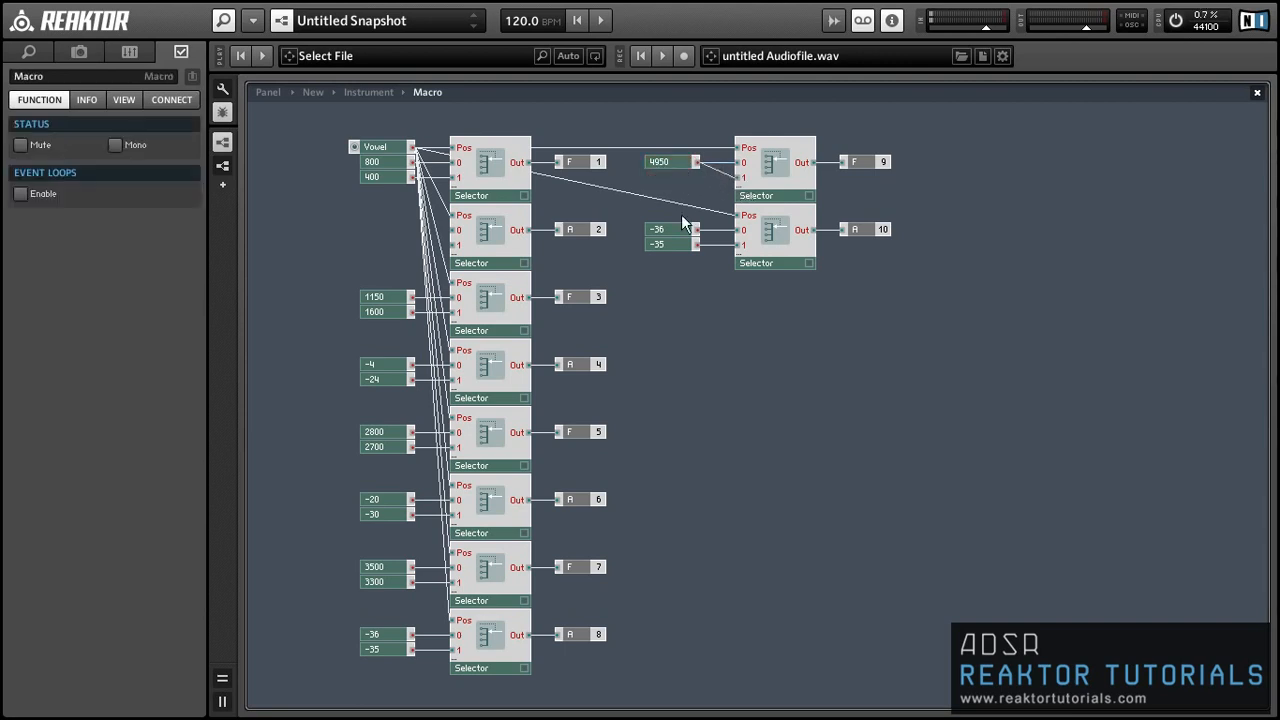
Step: Delete the tenth Selector's input 1 constant and set its remaining constant to -60
click(657, 244)
key(Delete)
click(660, 231)
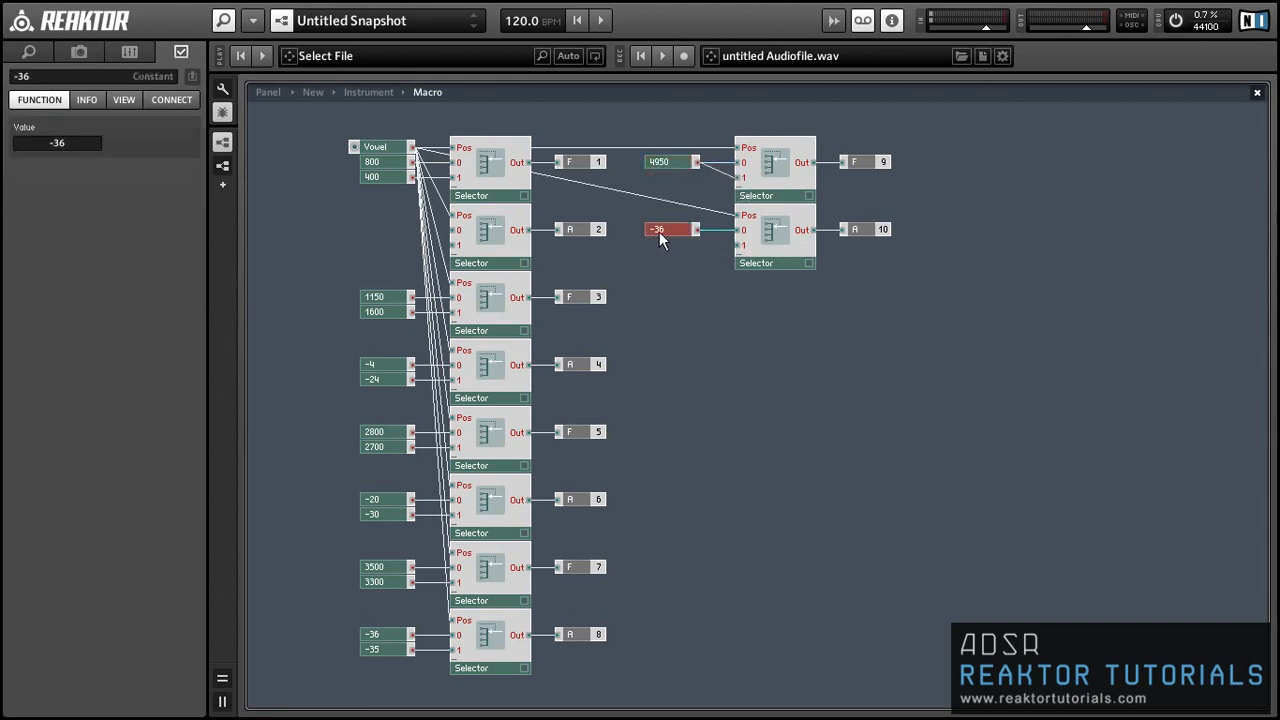
double_click(56, 147)
text(-60)
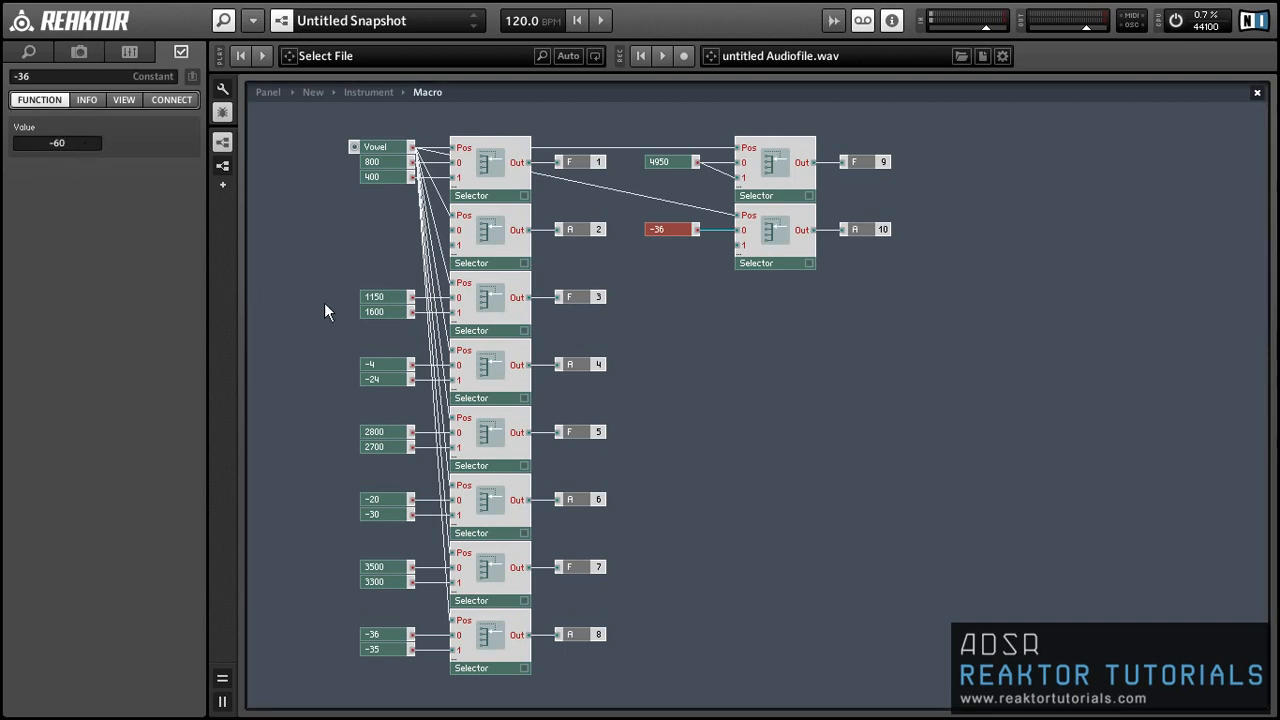
Step: Return to the instrument level, wire the Vowel macro's first F and A outputs to the top band-pass macro, and align the Vowel macro with it
double_click(668, 337)
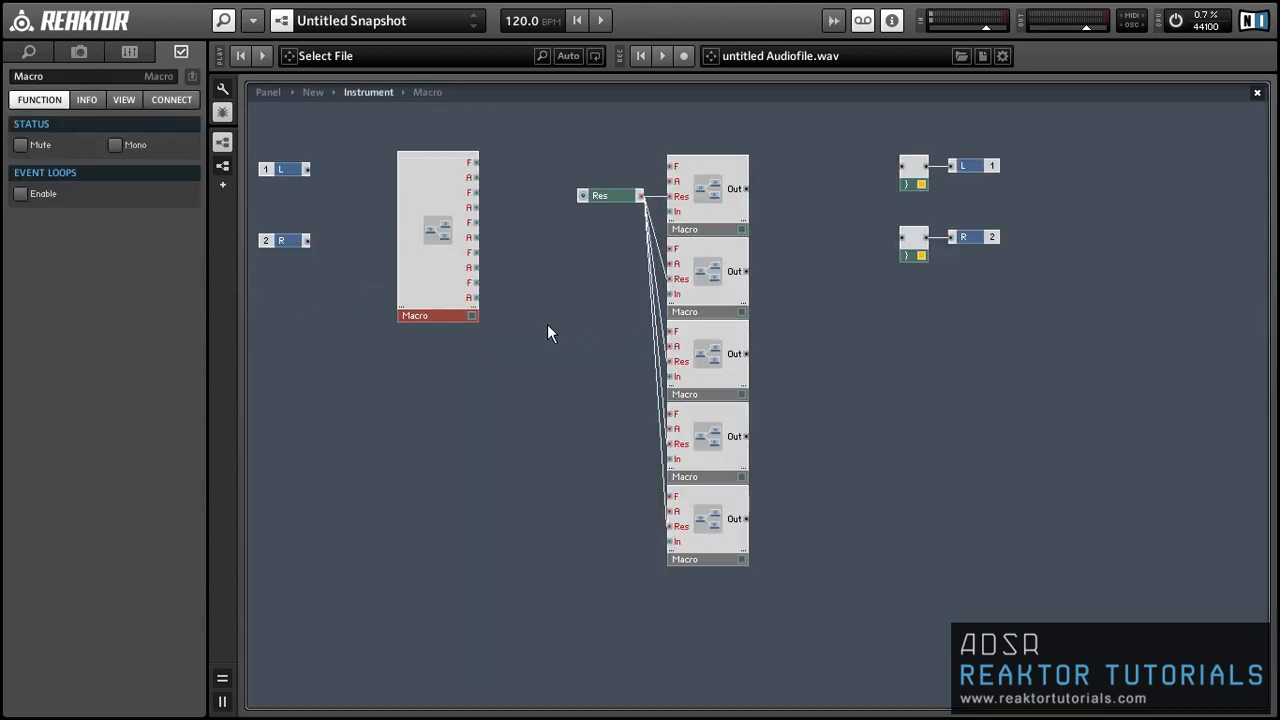
drag(476, 162, 660, 175)
drag(475, 178, 670, 182)
drag(449, 235, 458, 246)
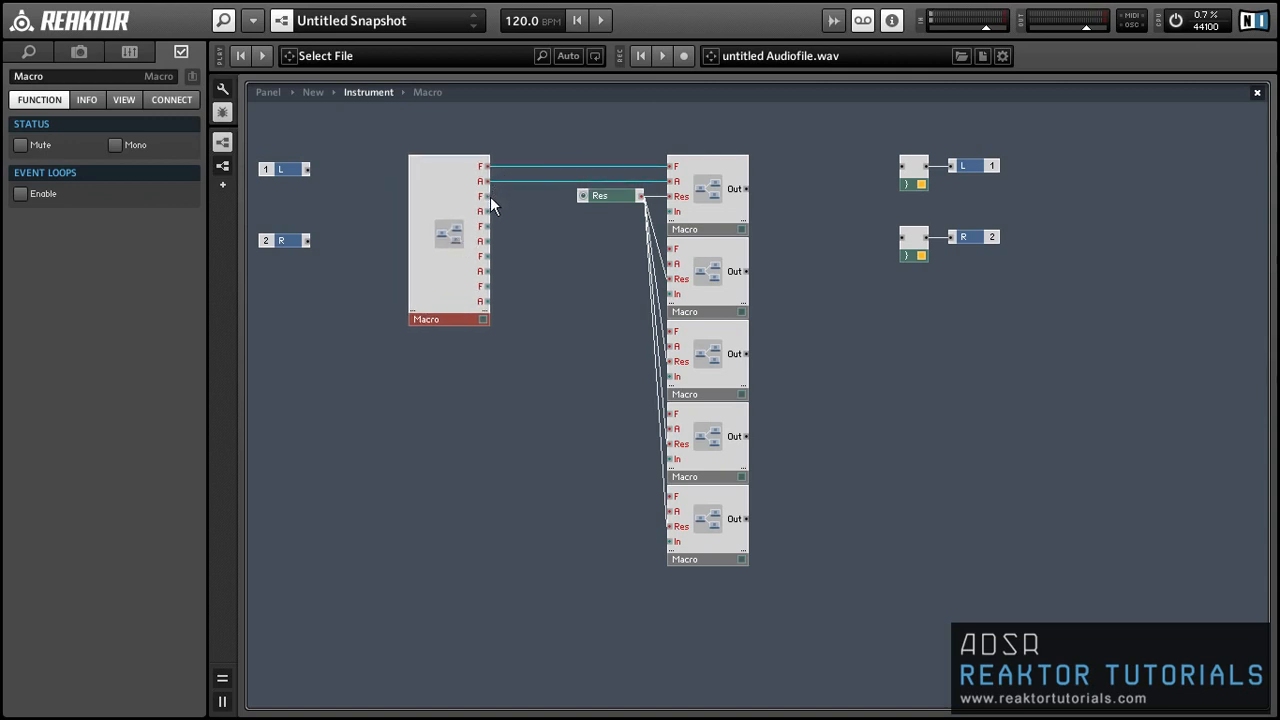
Step: Wire the remaining four F and A output pairs, in order, to the F and A inputs of the lower four band-pass macros
drag(490, 196, 638, 252)
mouse_move(487, 211)
mouse_down()
mouse_move(666, 263)
mouse_move(632, 315)
mouse_move(668, 331)
mouse_up()
drag(487, 241, 668, 346)
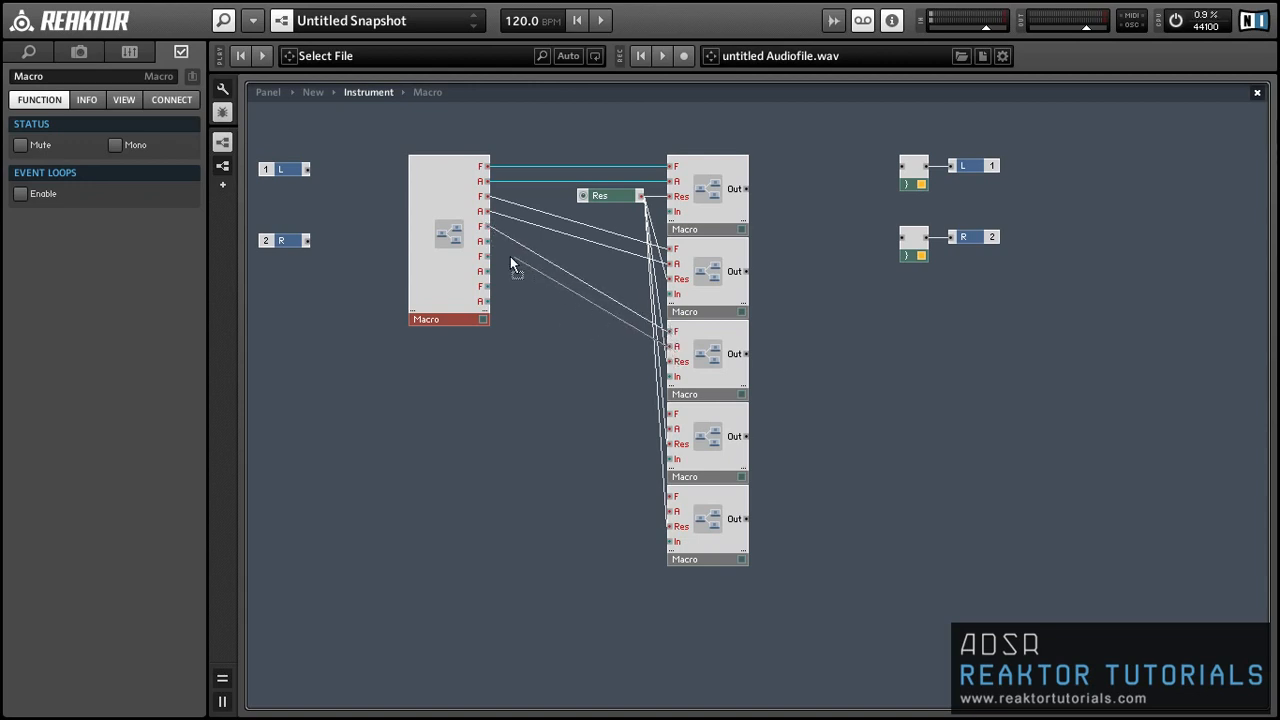
drag(487, 256, 488, 301)
click(494, 384)
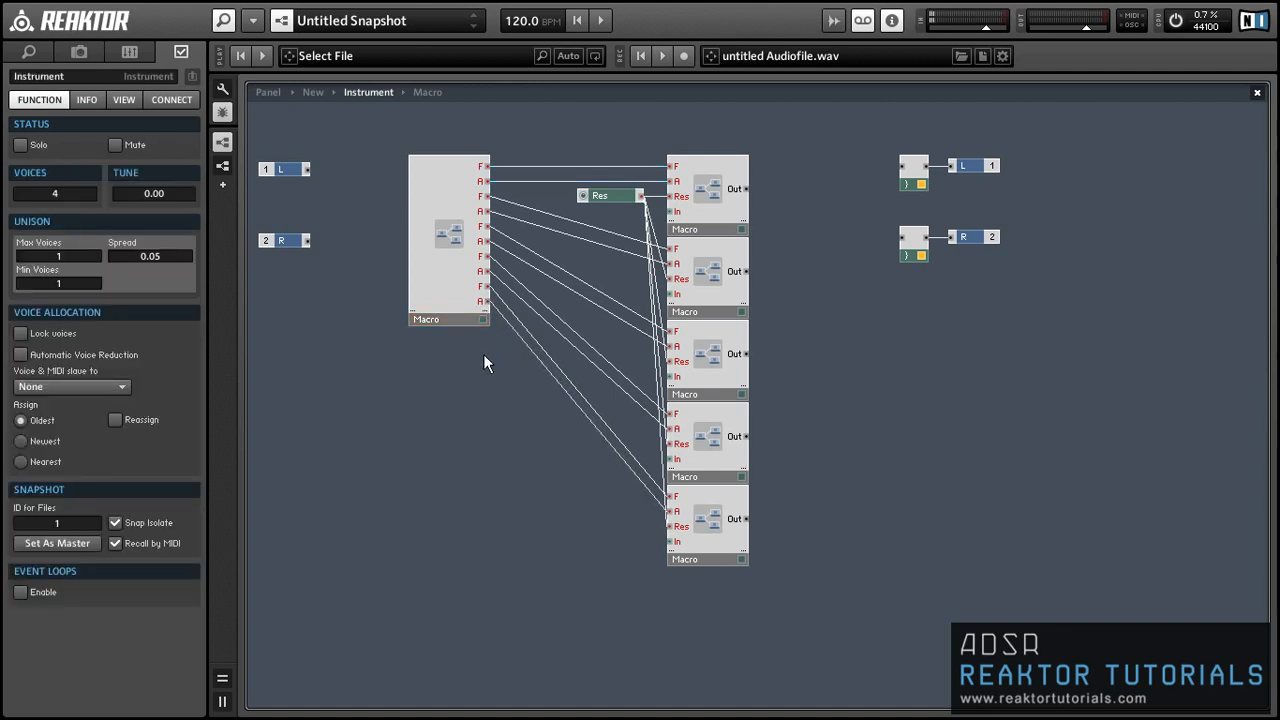
Step: Nudge the macro with the F and A outputs slightly and rename it Vowel
drag(435, 319, 434, 316)
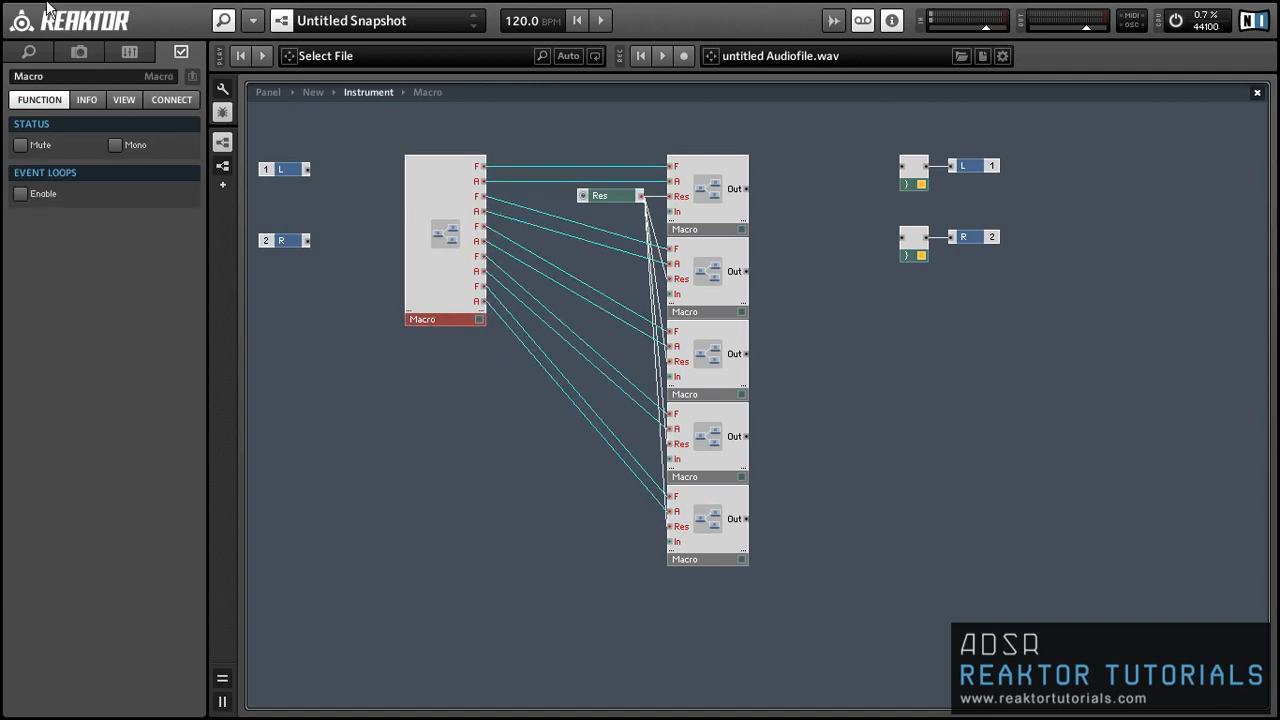
click(48, 77)
text(Voew)
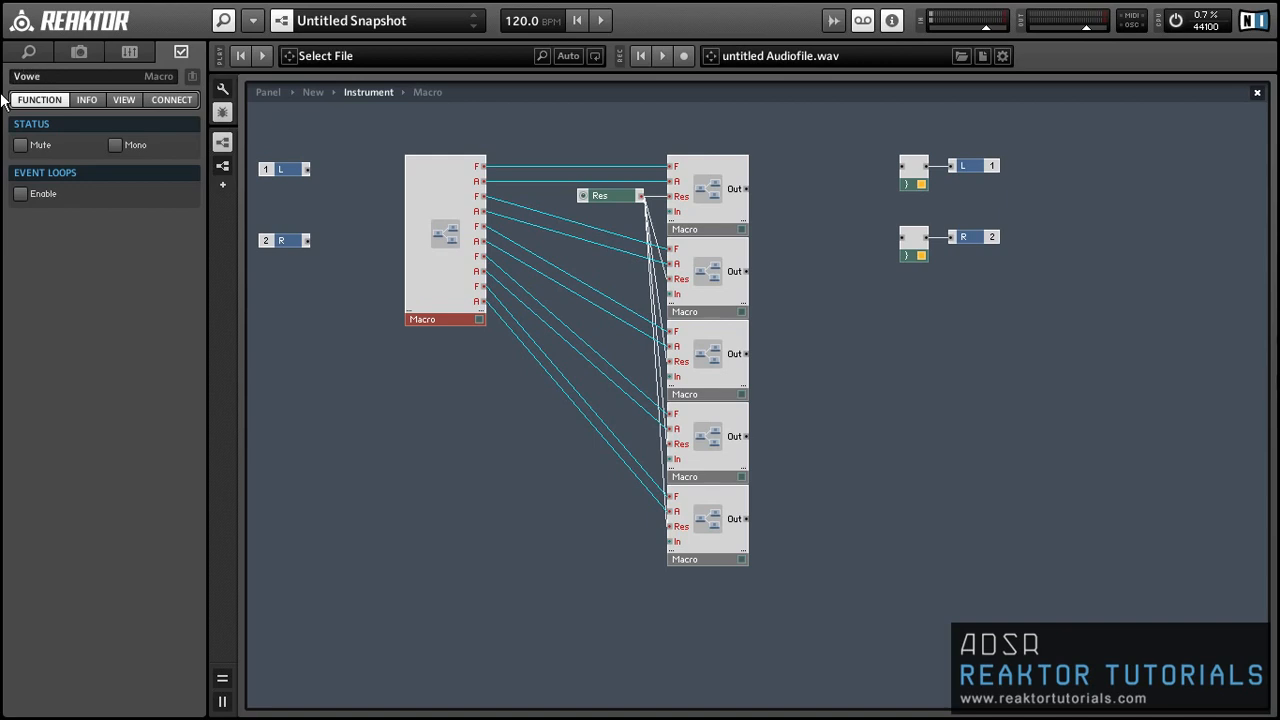
text(l)
key(Return)
click(408, 376)
Step: Rename the top band-pass macro as Formant
click(680, 230)
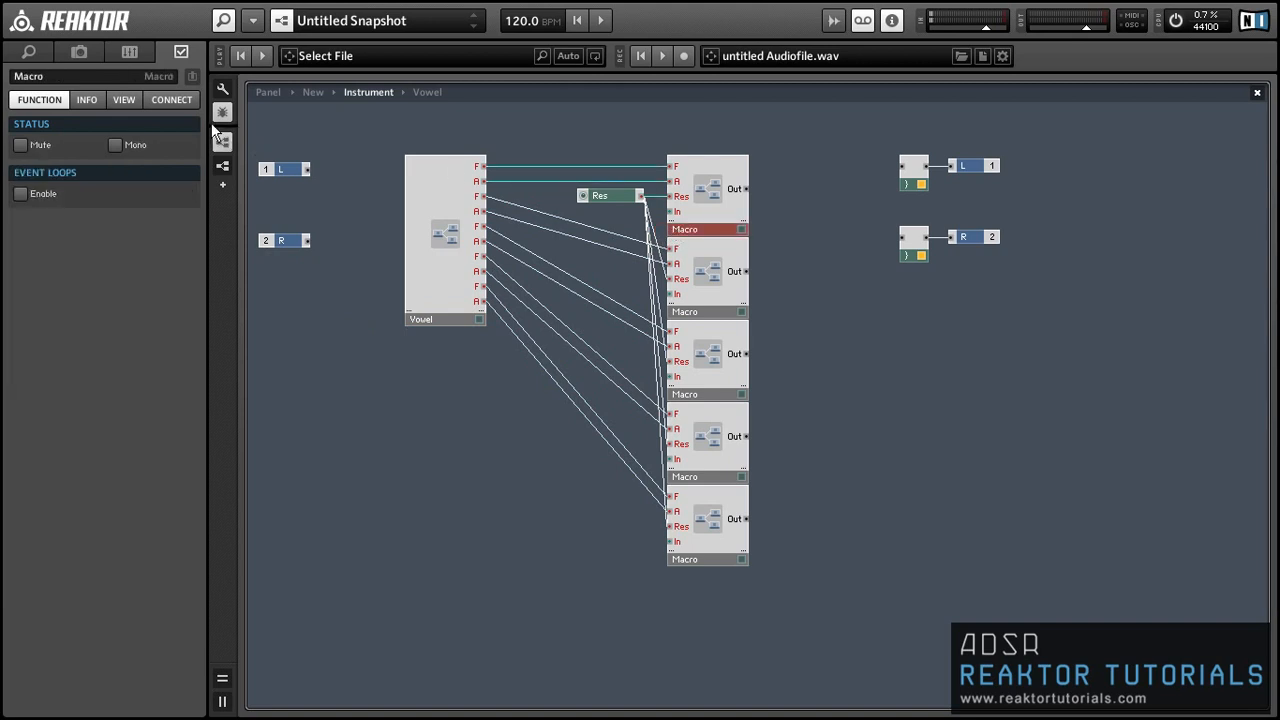
click(57, 77)
text(For)
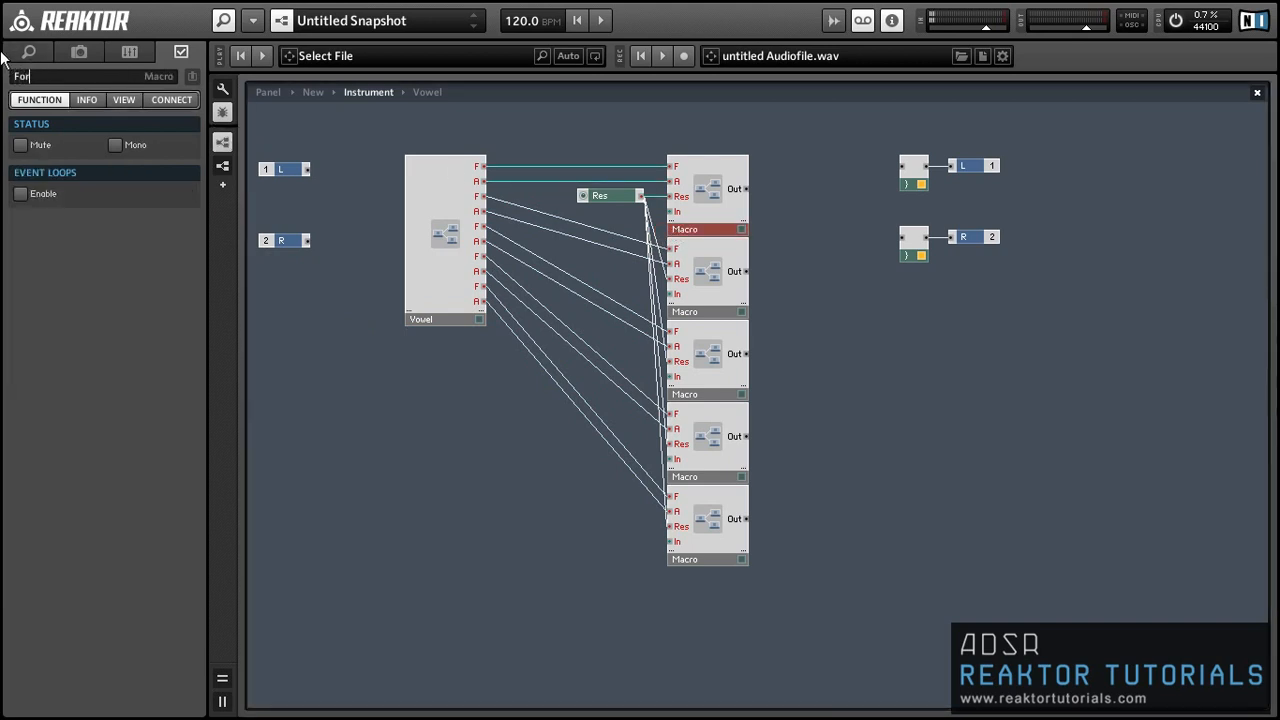
text(mant)
key(Return)
click(297, 380)
Step: Insert a new macro with one input and one output, place it below the Vowel macro, and open its structure
right_click(360, 430)
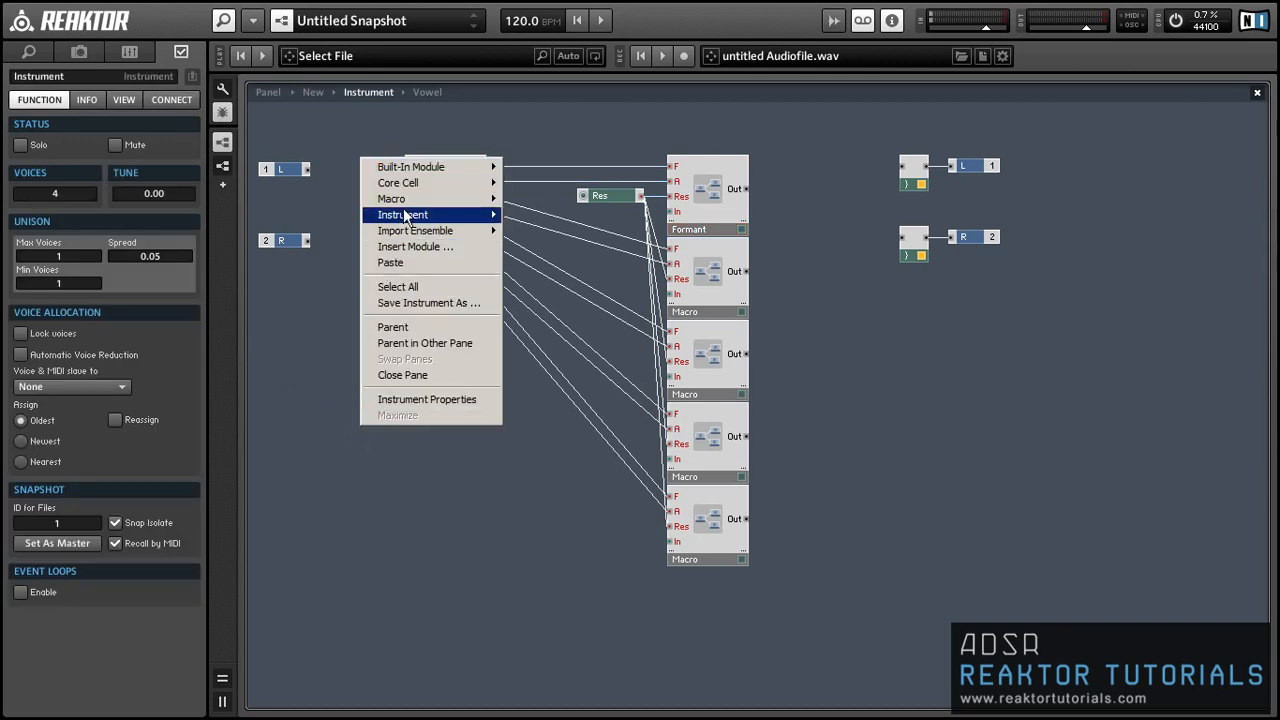
mouse_move(410, 199)
click(551, 230)
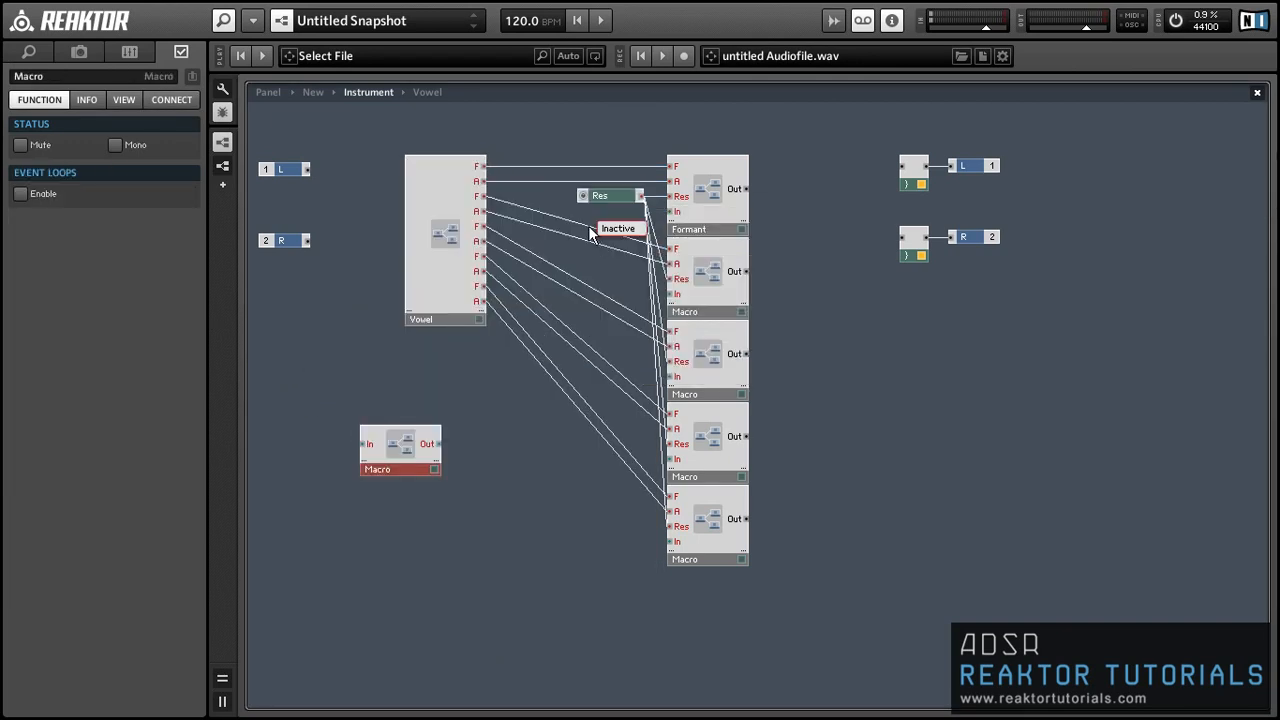
double_click(443, 397)
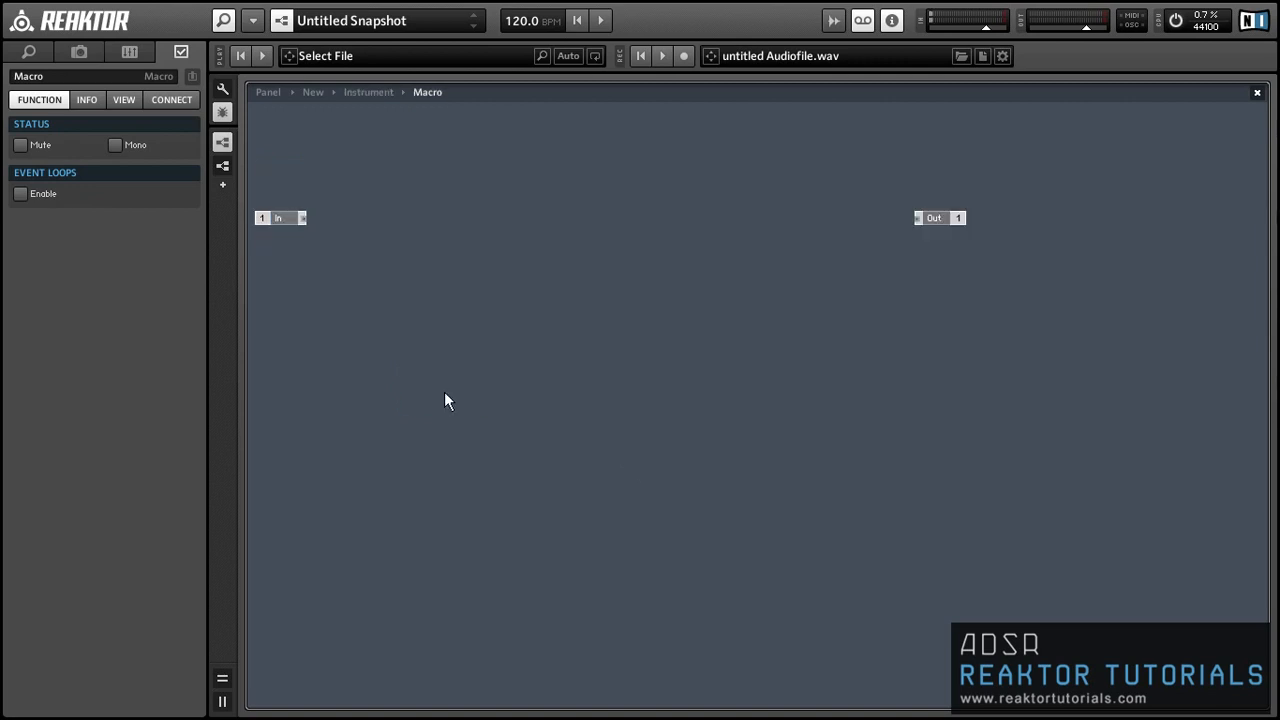
Step: Add a Sawtooth oscillator with a NotePitch module wired to its P input and a constant of 1 on its A input
double_click(456, 262)
text(sawto)
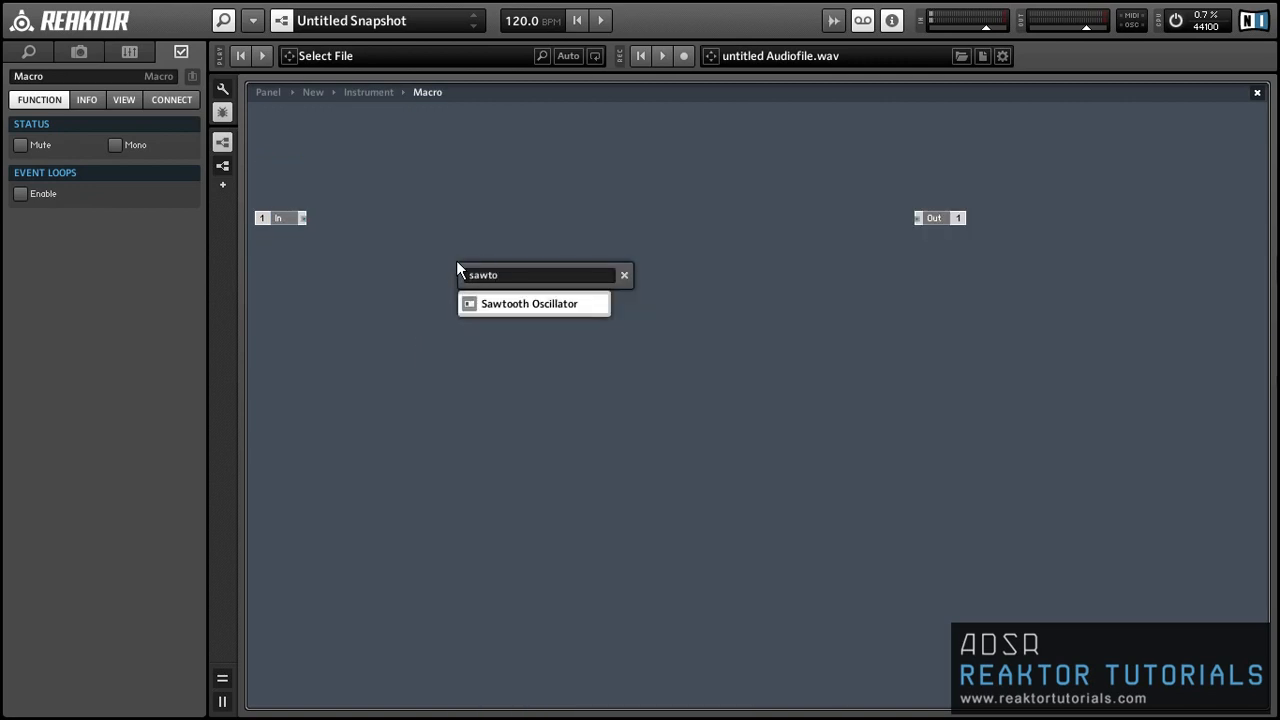
key(Return)
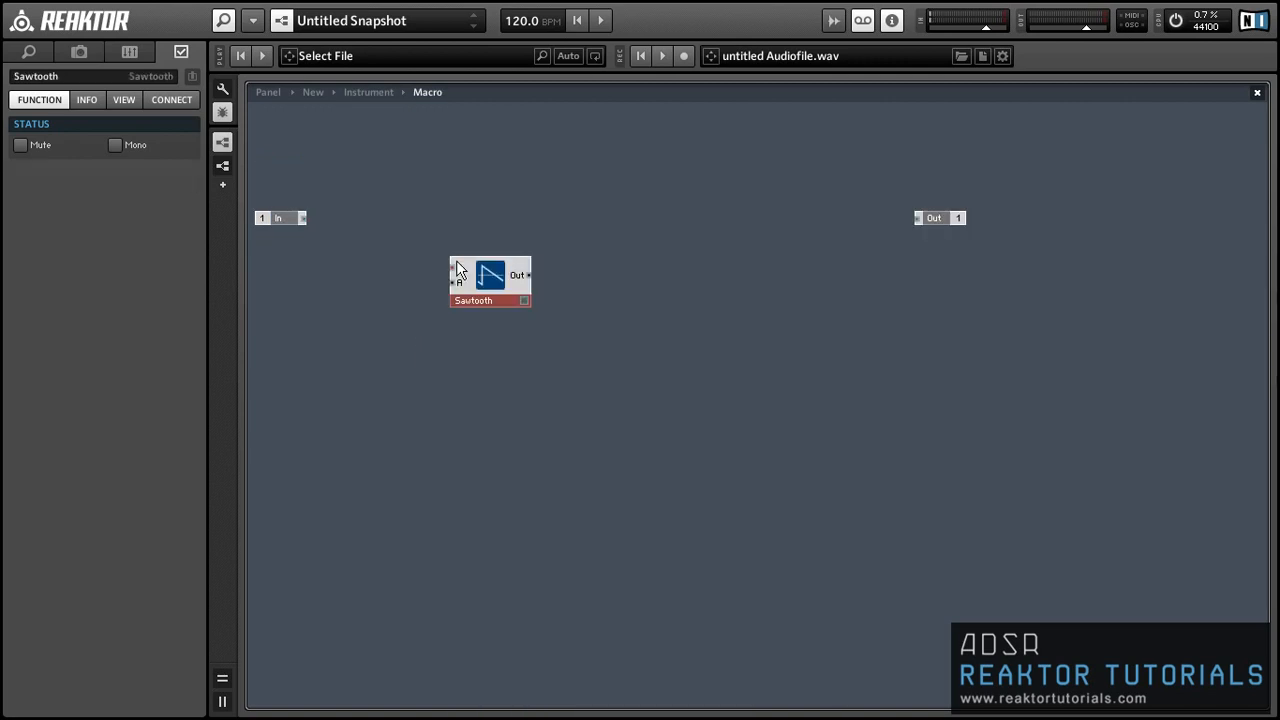
right_click(383, 246)
mouse_move(394, 249)
mouse_move(529, 272)
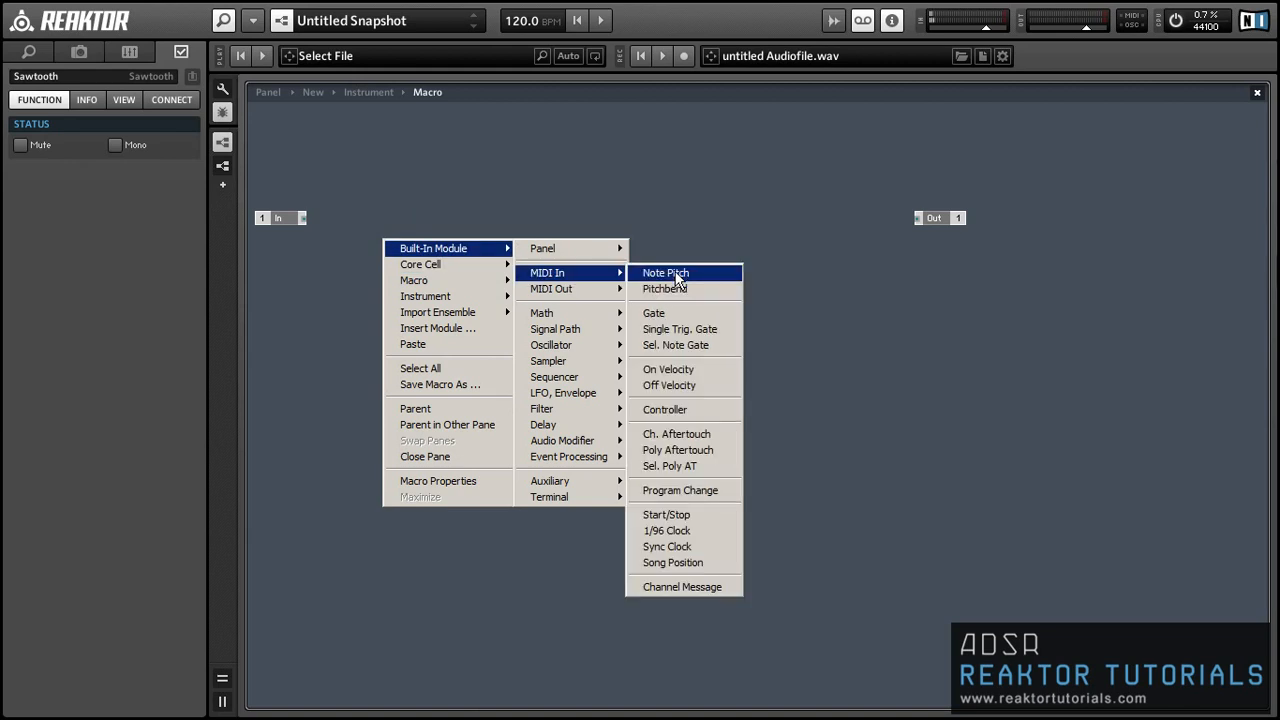
click(677, 279)
right_click(458, 281)
click(495, 309)
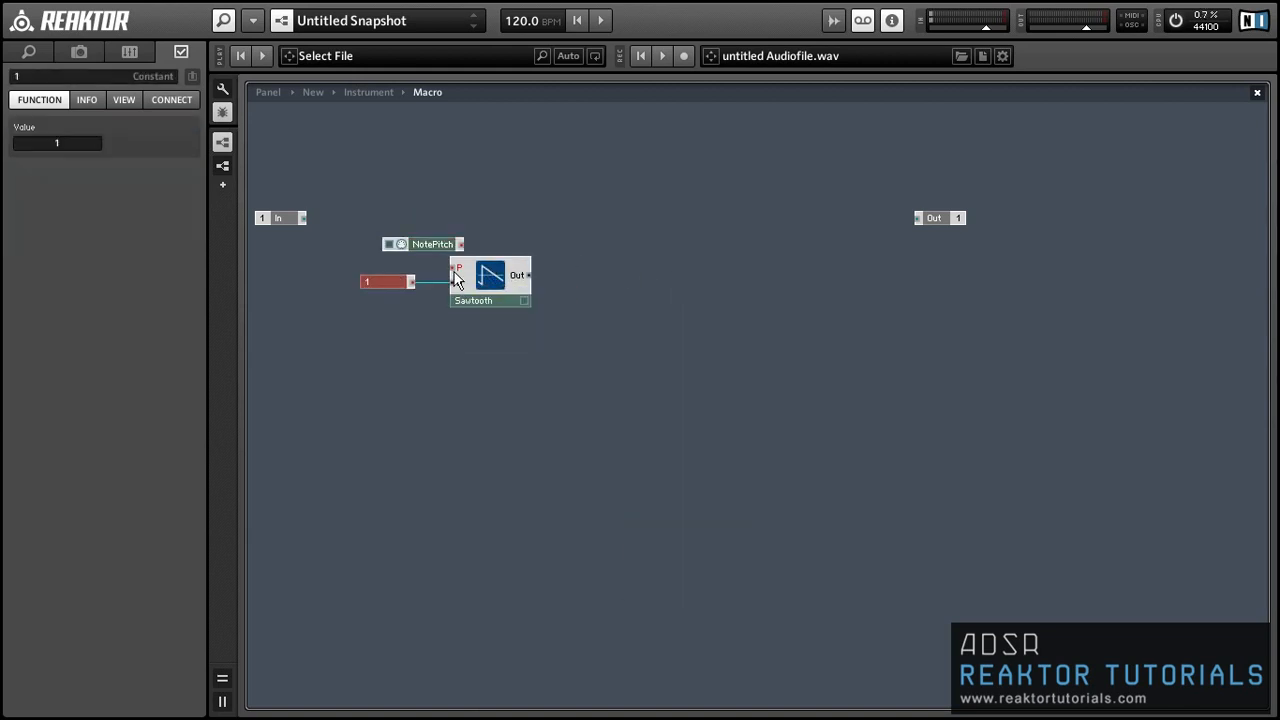
drag(431, 243, 456, 267)
Step: Add an AR envelope beneath the Sawtooth oscillator and wire a MIDI Gate module to its G input
double_click(484, 358)
text(ar)
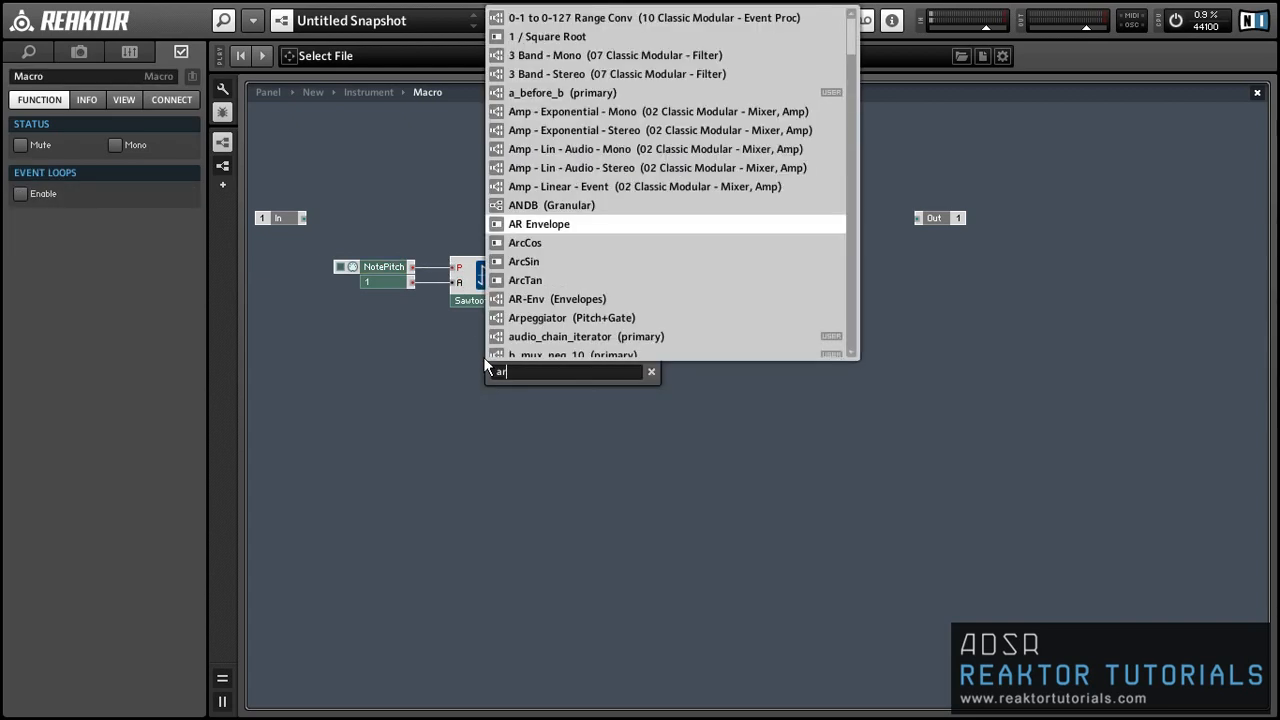
key(Return)
double_click(486, 366)
text(ga)
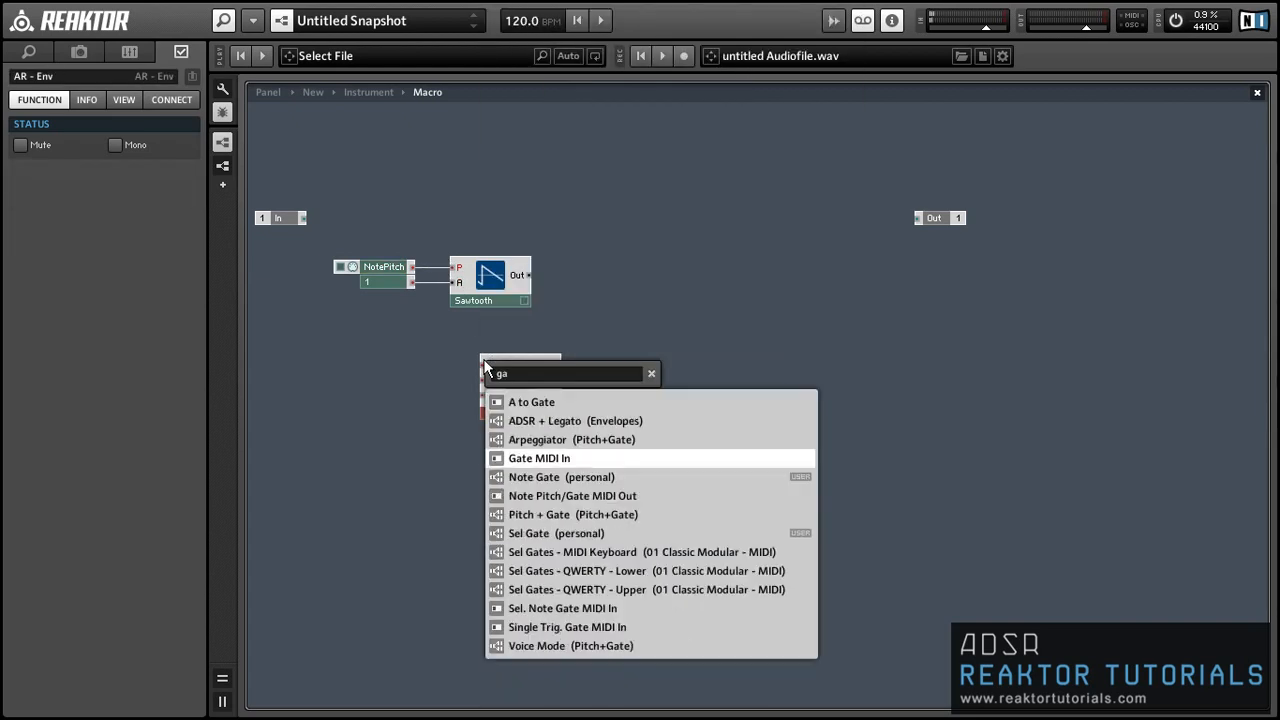
key(Return)
drag(425, 350, 505, 362)
Step: Multiply the Sawtooth and AR envelope outputs with a Multiply module and wire the product to the Out terminal beside it
click(560, 335)
key(Return)
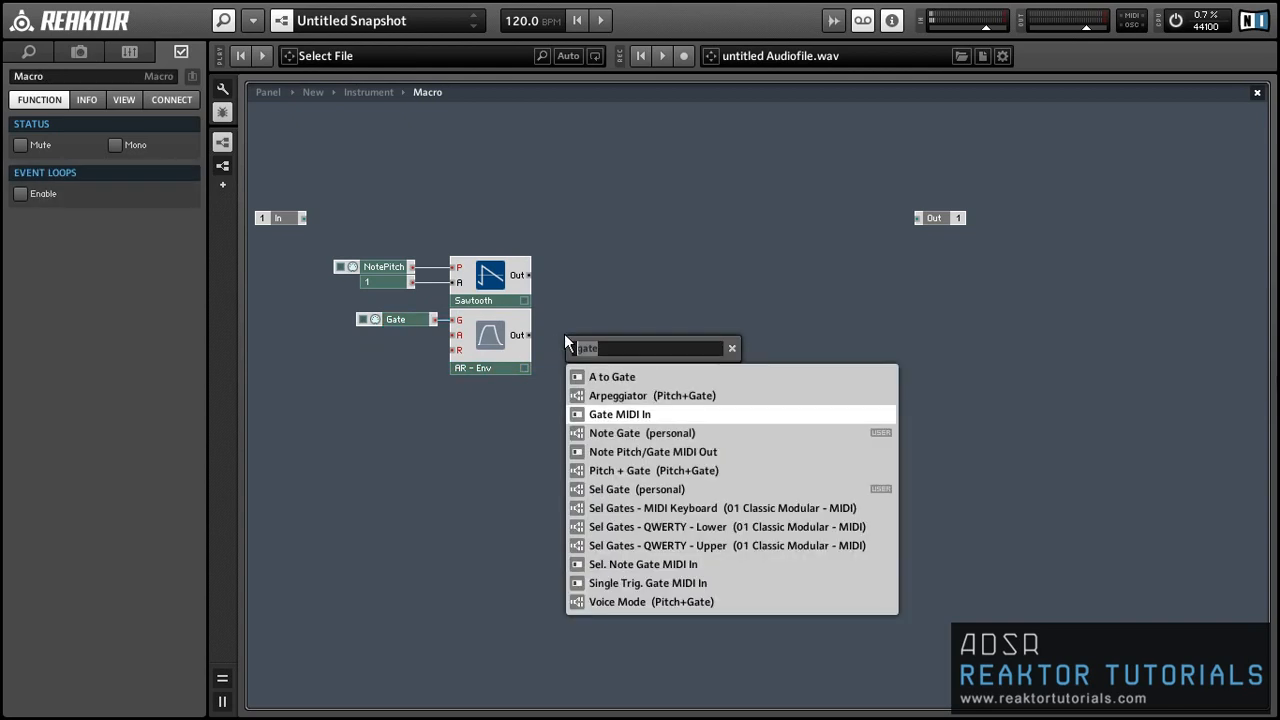
text(*)
key(Return)
drag(563, 335, 529, 275)
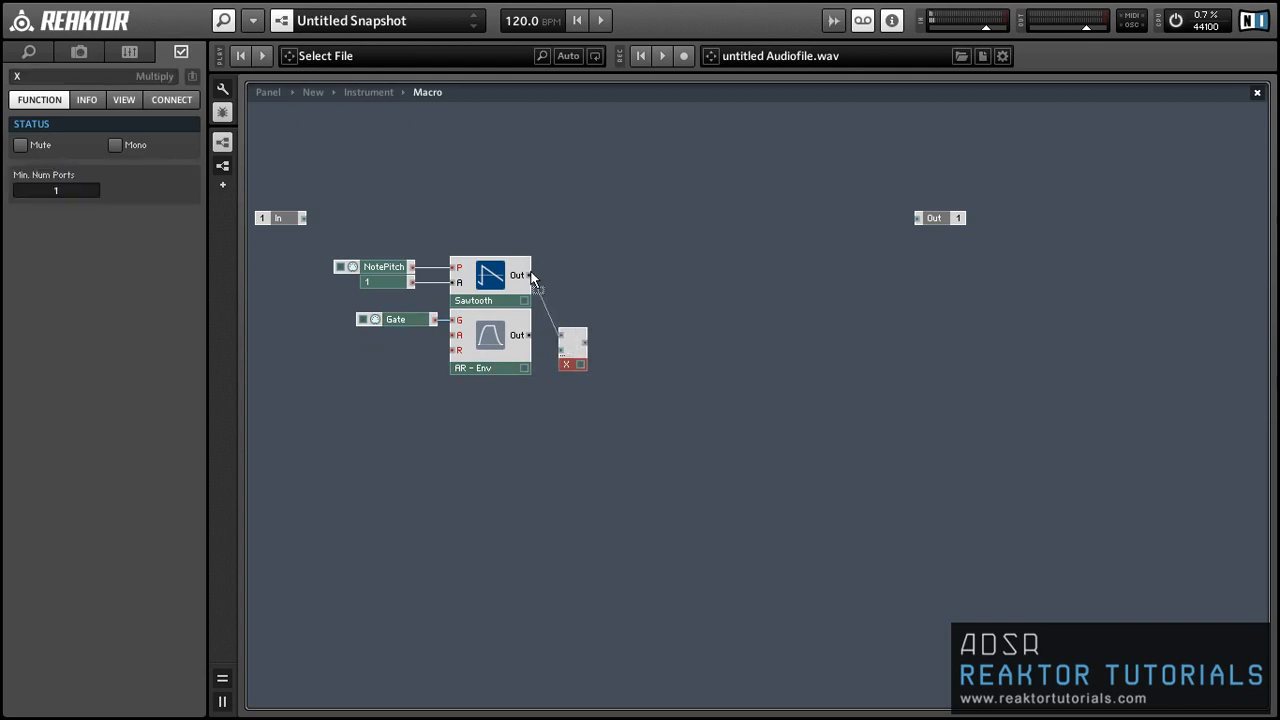
drag(529, 335, 617, 271)
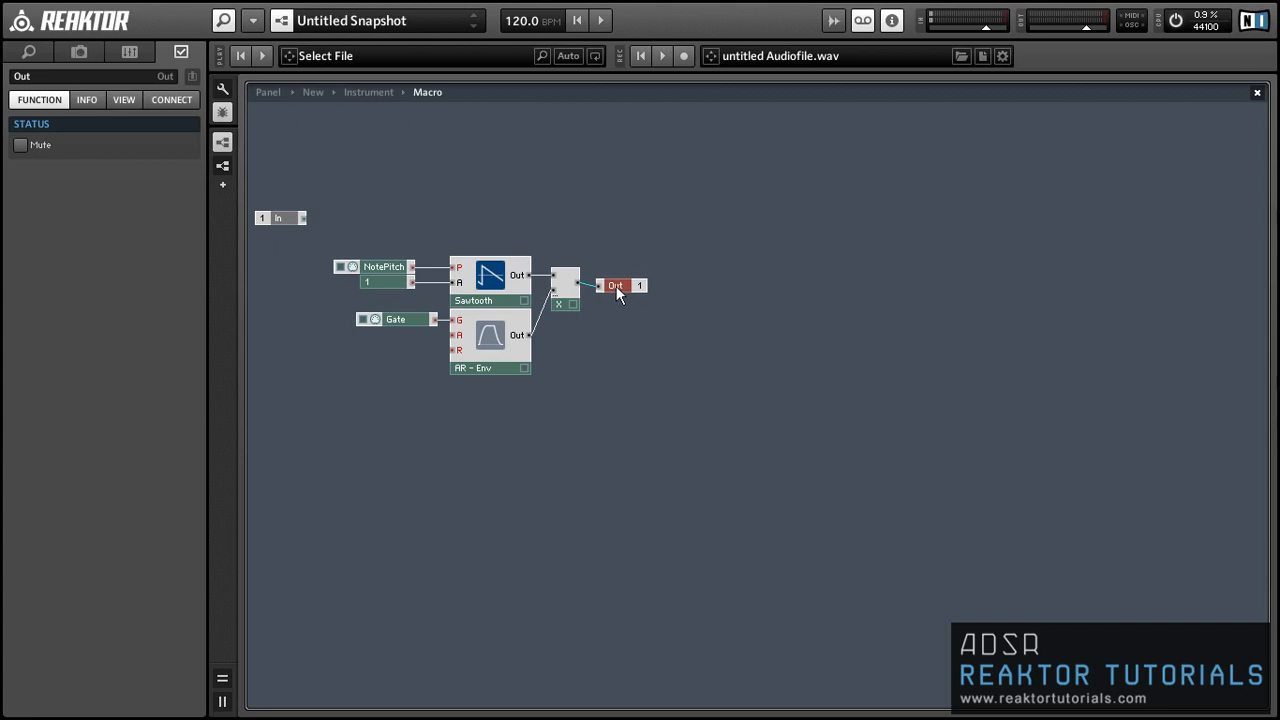
Step: Return to the instrument level and wire the new macro's output to the In ports of all five band-pass macros
double_click(593, 342)
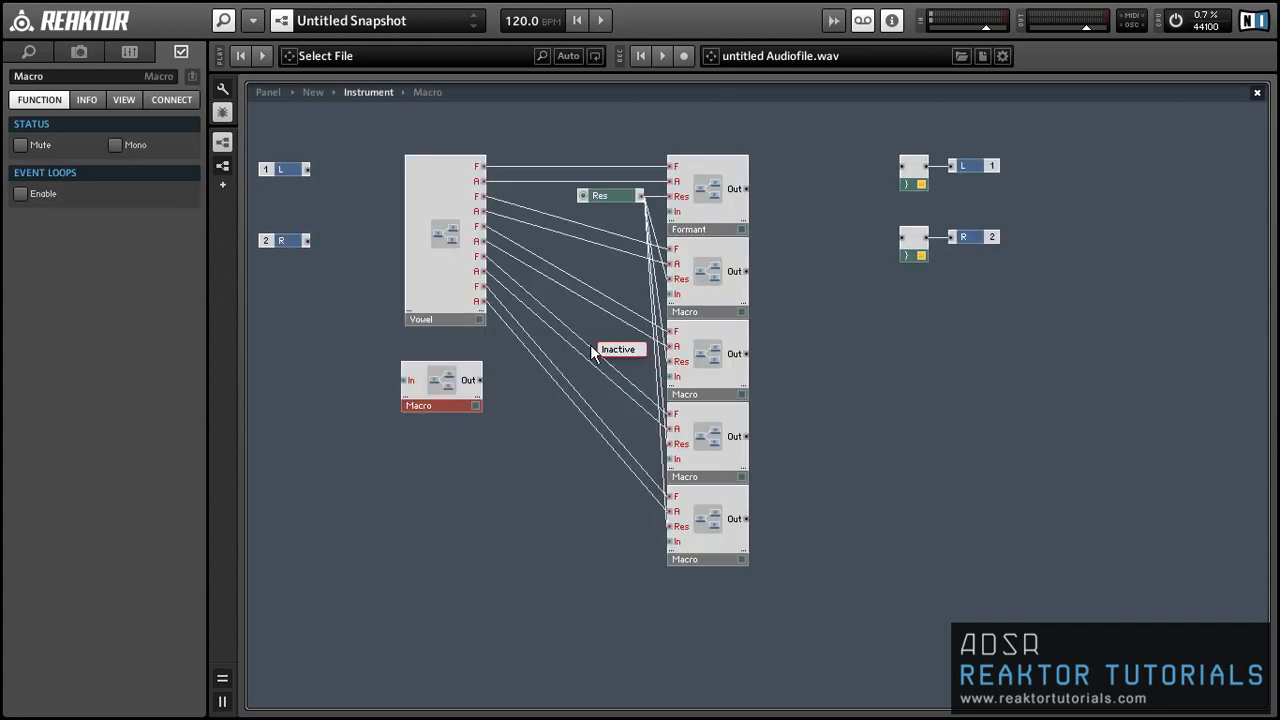
drag(476, 381, 671, 214)
mouse_move(670, 294)
mouse_down()
mouse_move(481, 388)
mouse_move(642, 289)
mouse_move(670, 294)
mouse_up()
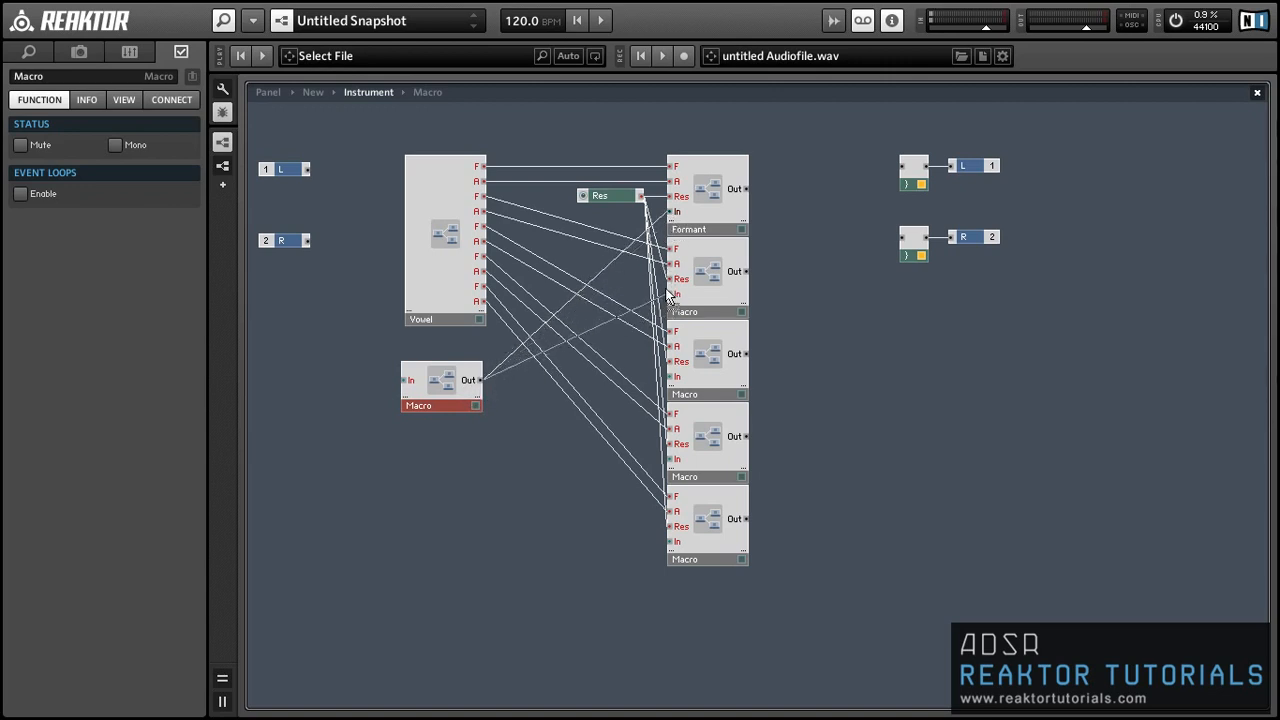
drag(481, 381, 672, 377)
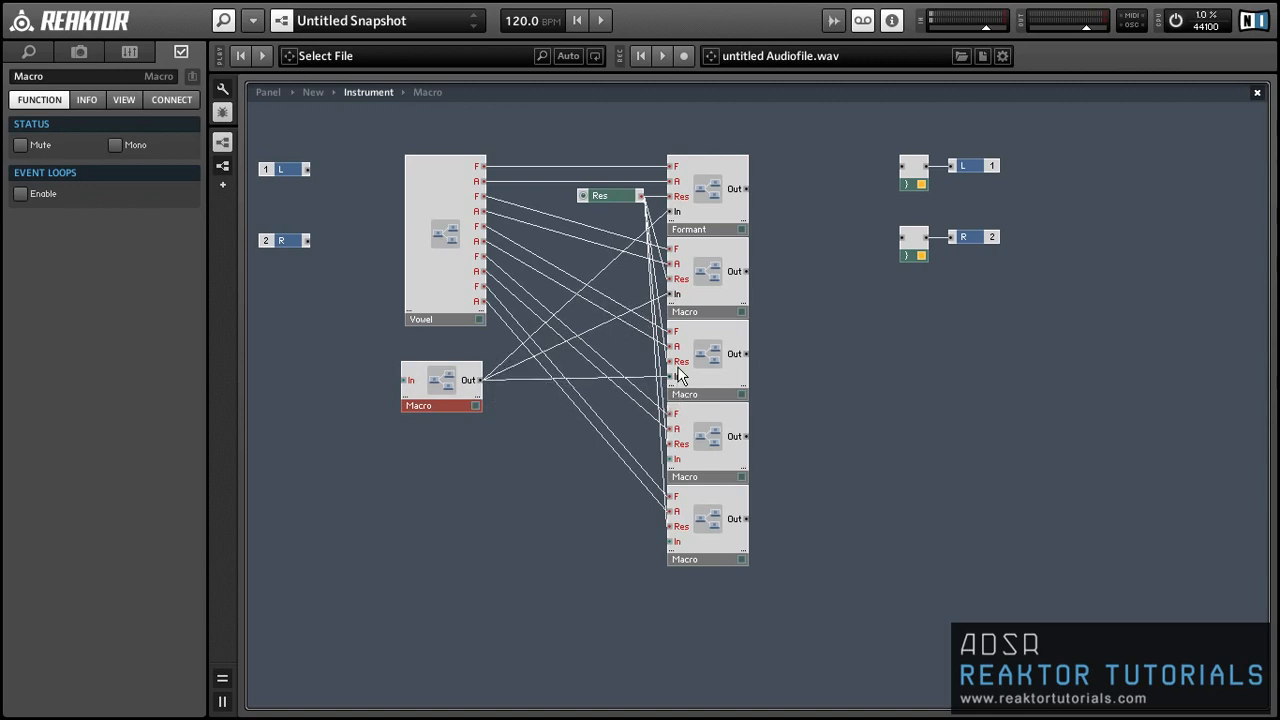
drag(480, 388, 670, 459)
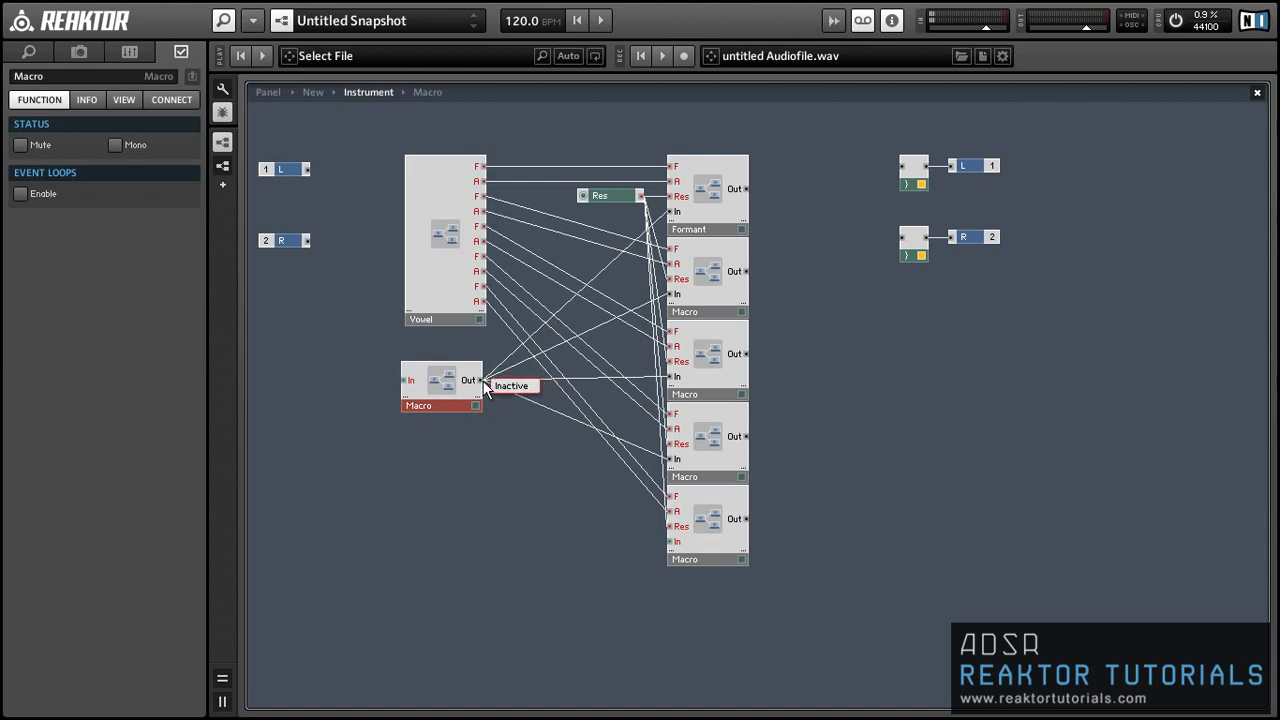
drag(481, 380, 668, 542)
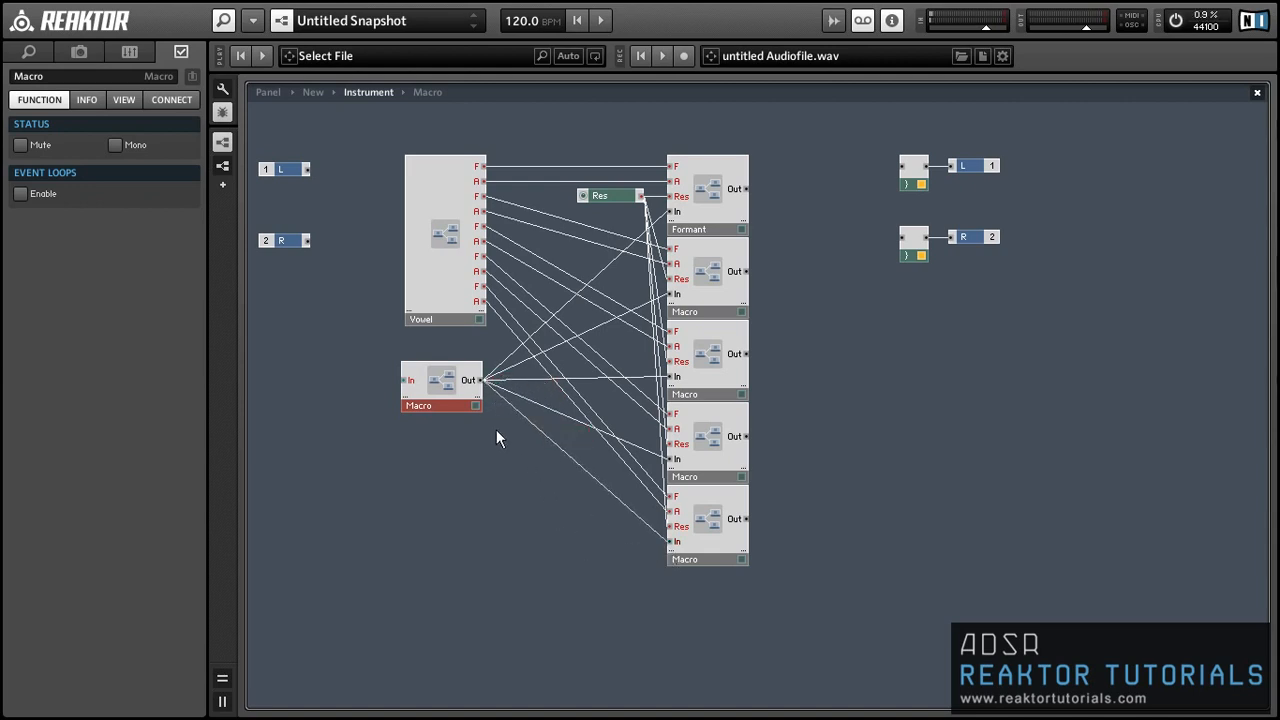
Step: Align the oscillator macro under the Vowel macro and rename it Osc
drag(435, 389, 440, 393)
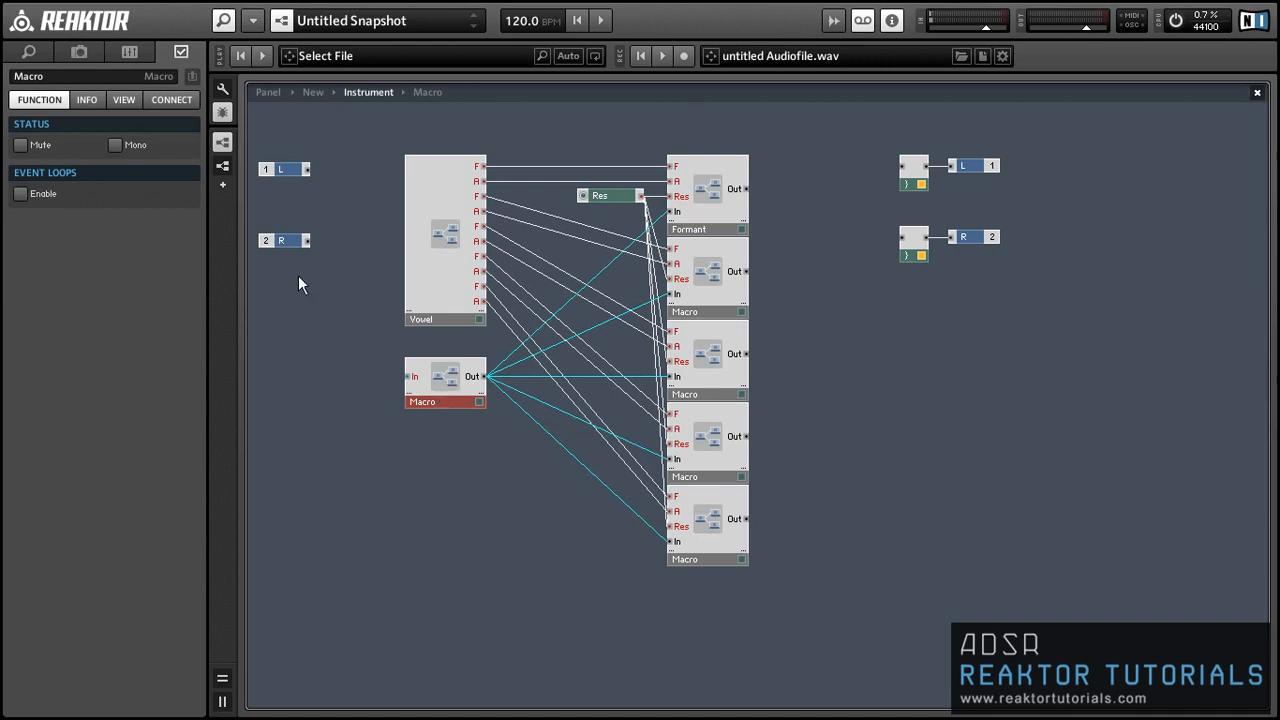
click(41, 76)
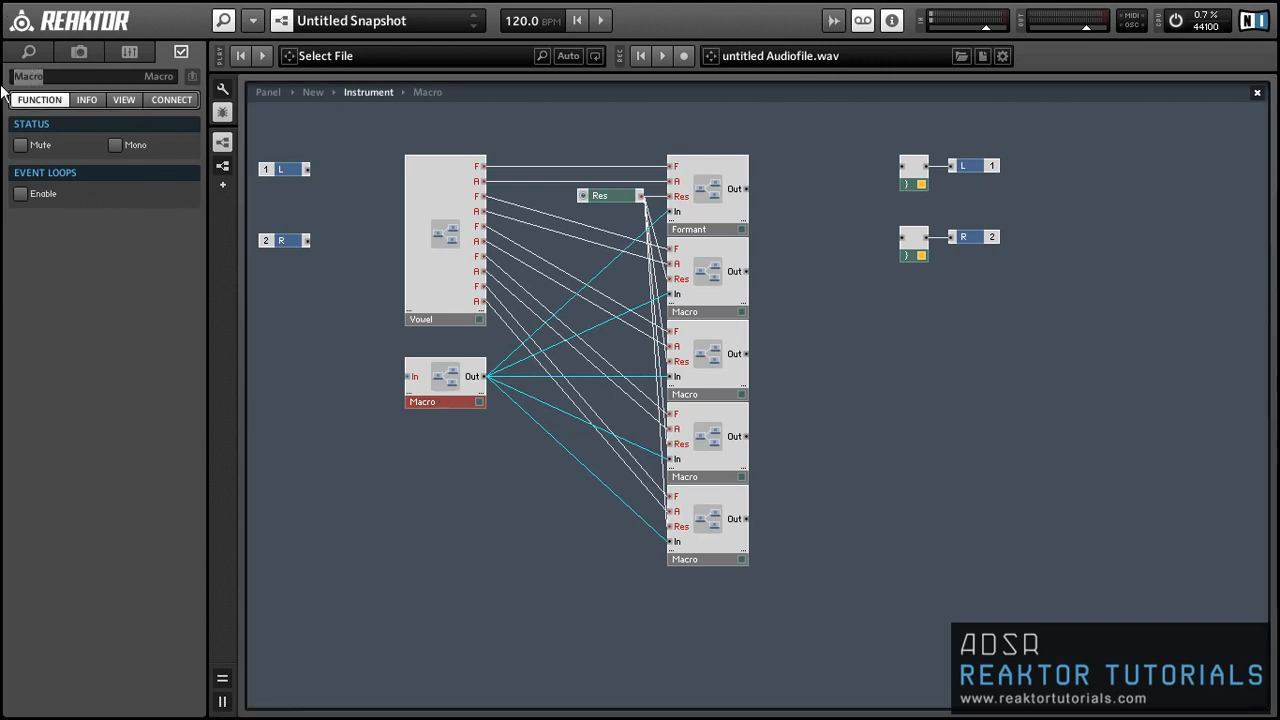
text(Osc)
key(Return)
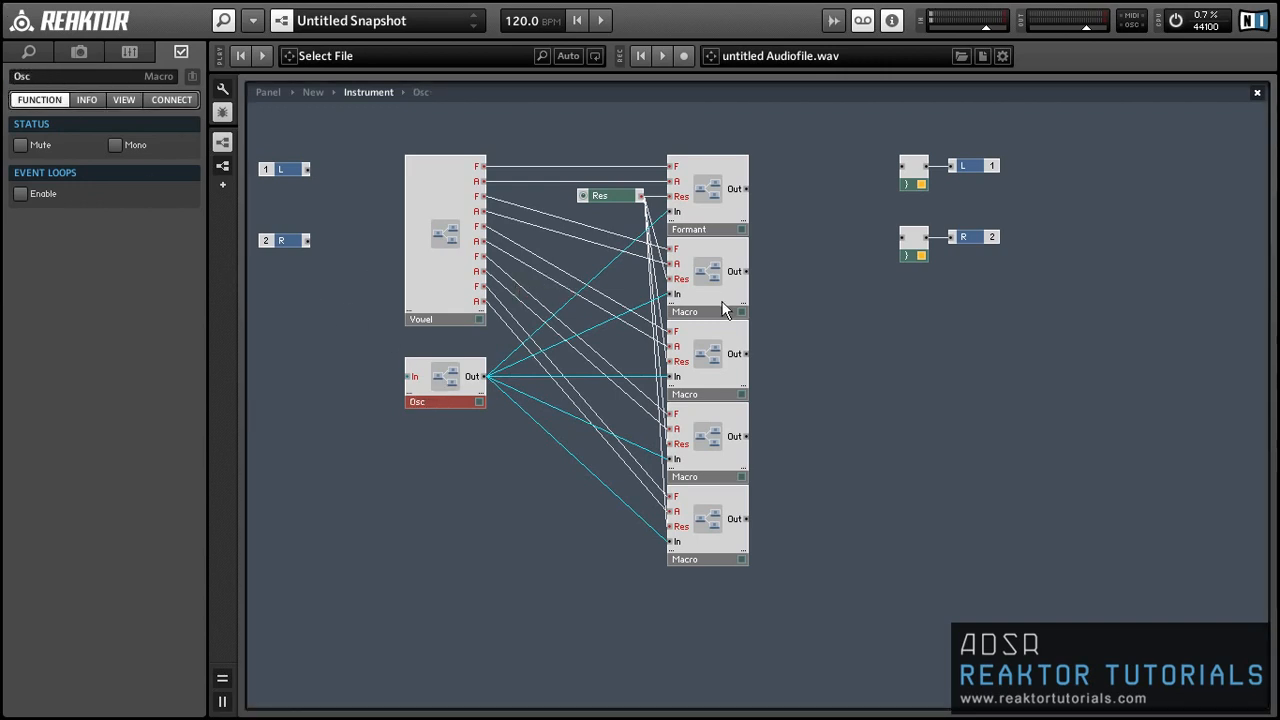
Step: Insert an Add module, wire the outputs of all five band-pass macros into it, and place it close beside them
click(837, 349)
double_click(837, 349)
text(+)
key(Return)
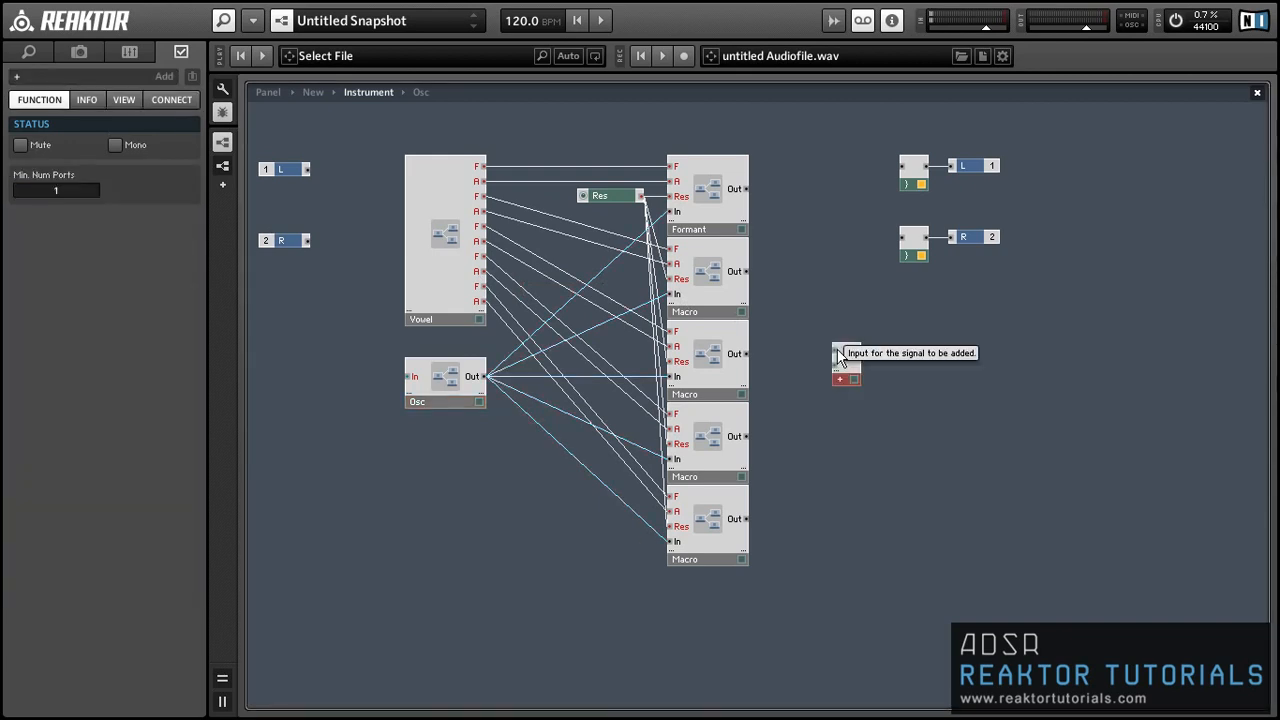
drag(837, 350, 746, 189)
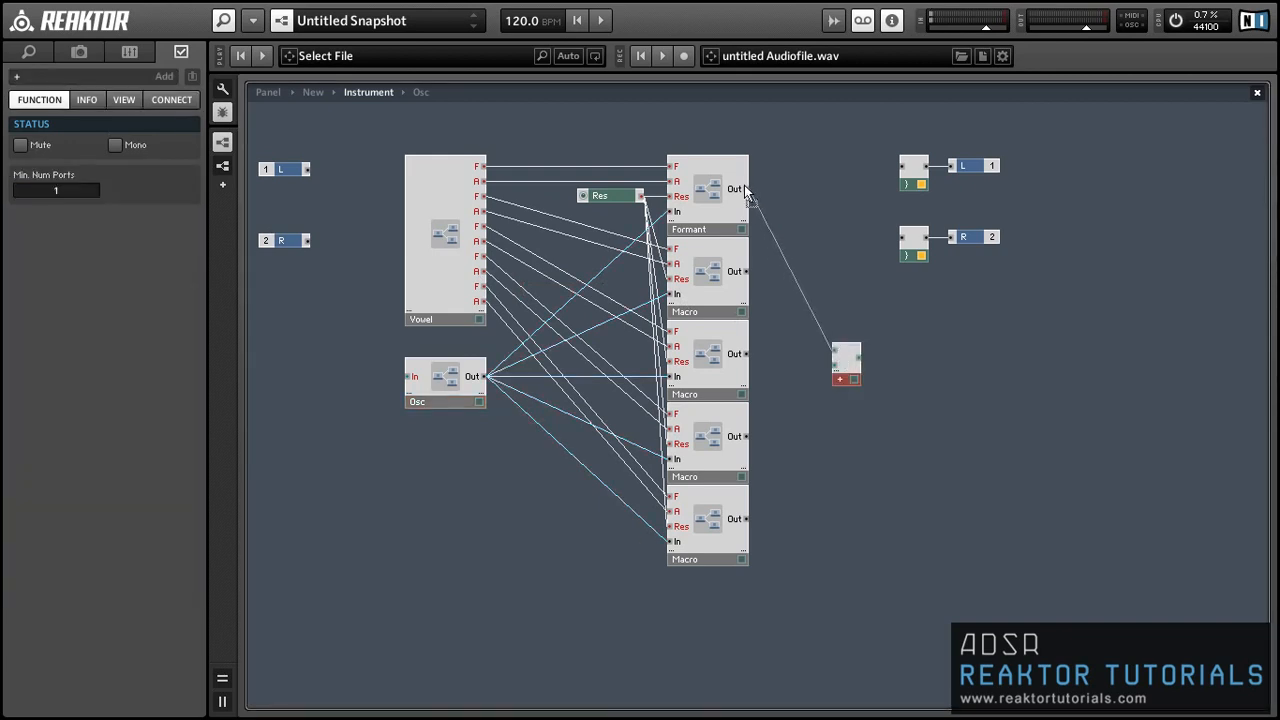
drag(746, 272, 834, 365)
drag(748, 354, 836, 378)
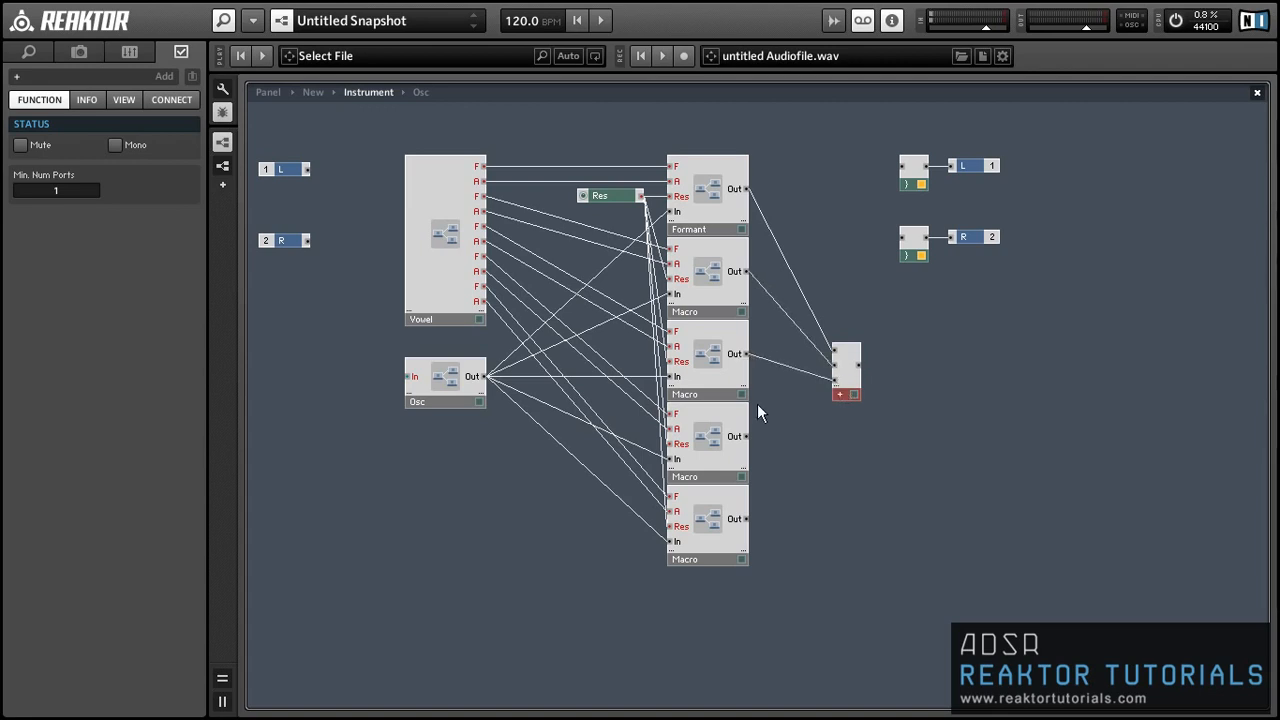
drag(746, 436, 836, 392)
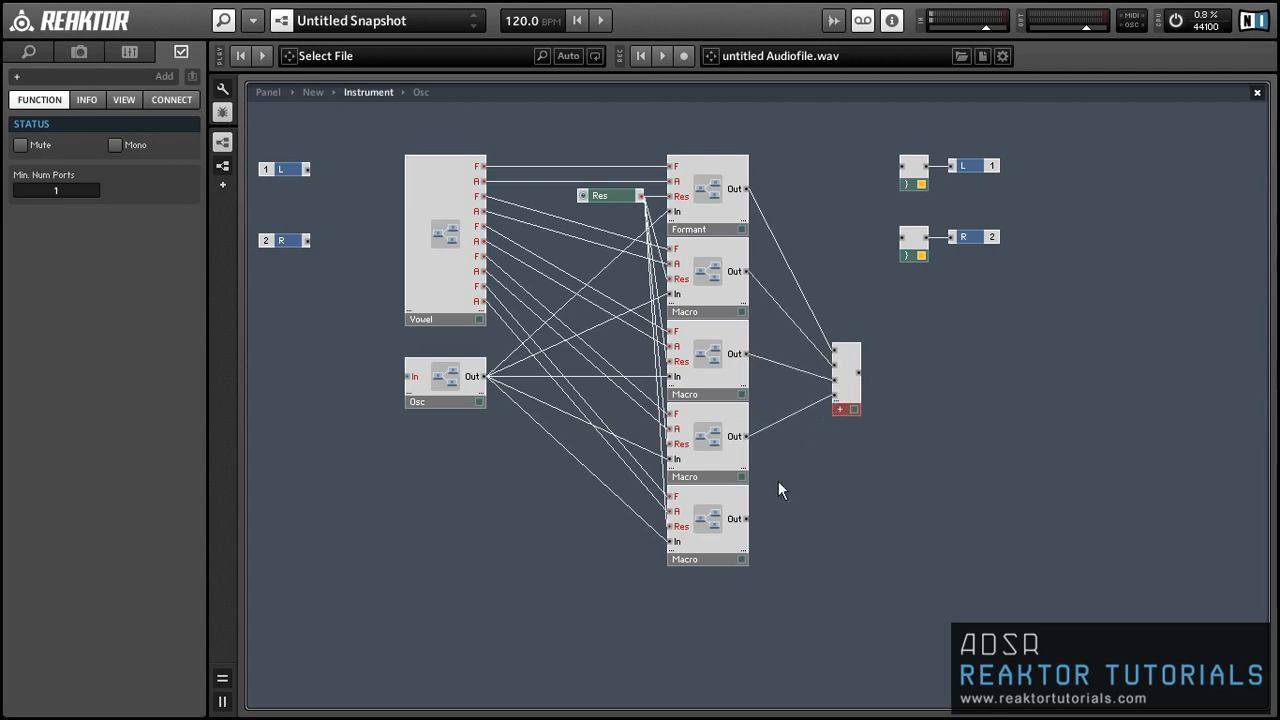
drag(746, 518, 789, 401)
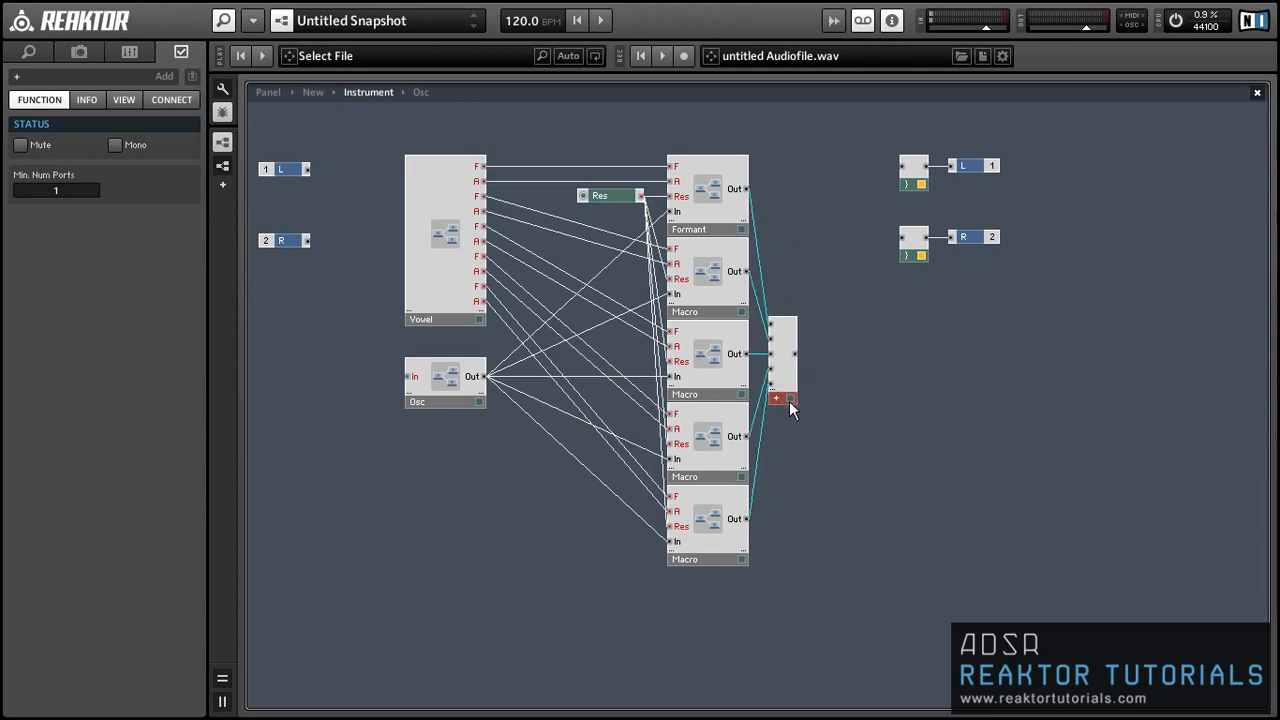
Step: Wire the Add module's output to the voice combiner that feeds the L output
click(800, 370)
drag(795, 353, 902, 166)
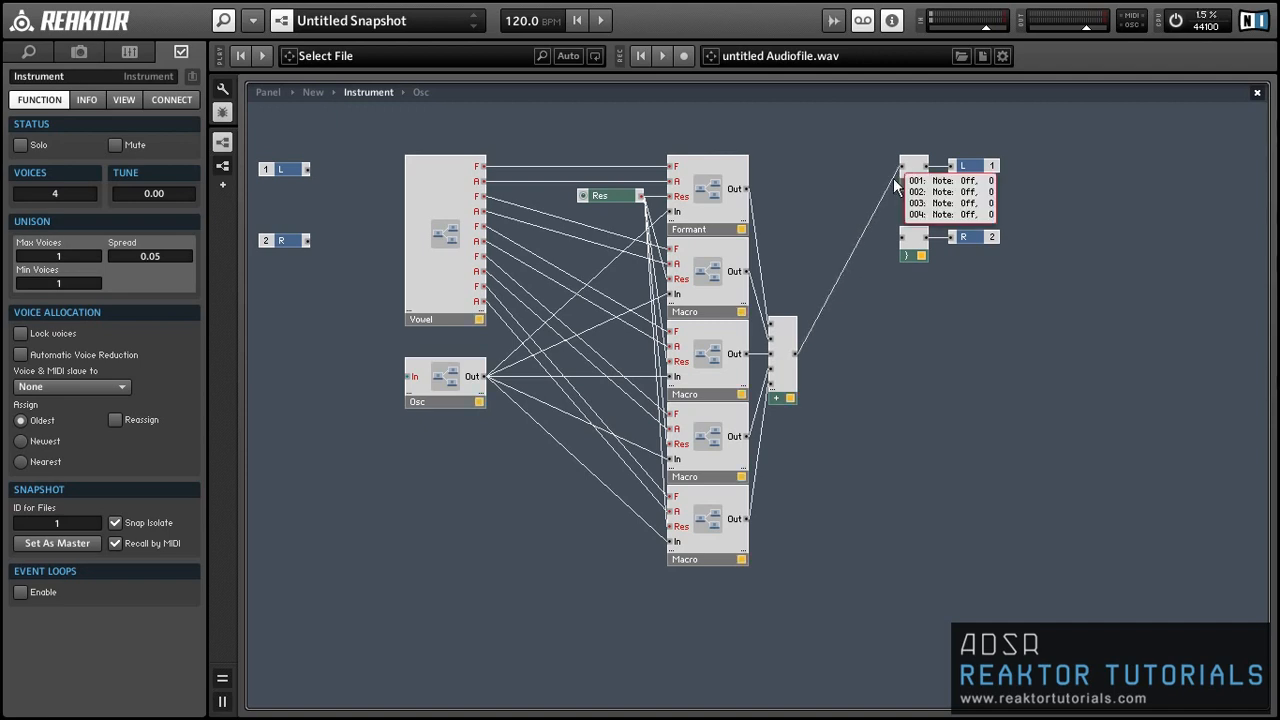
mouse_move(620, 237)
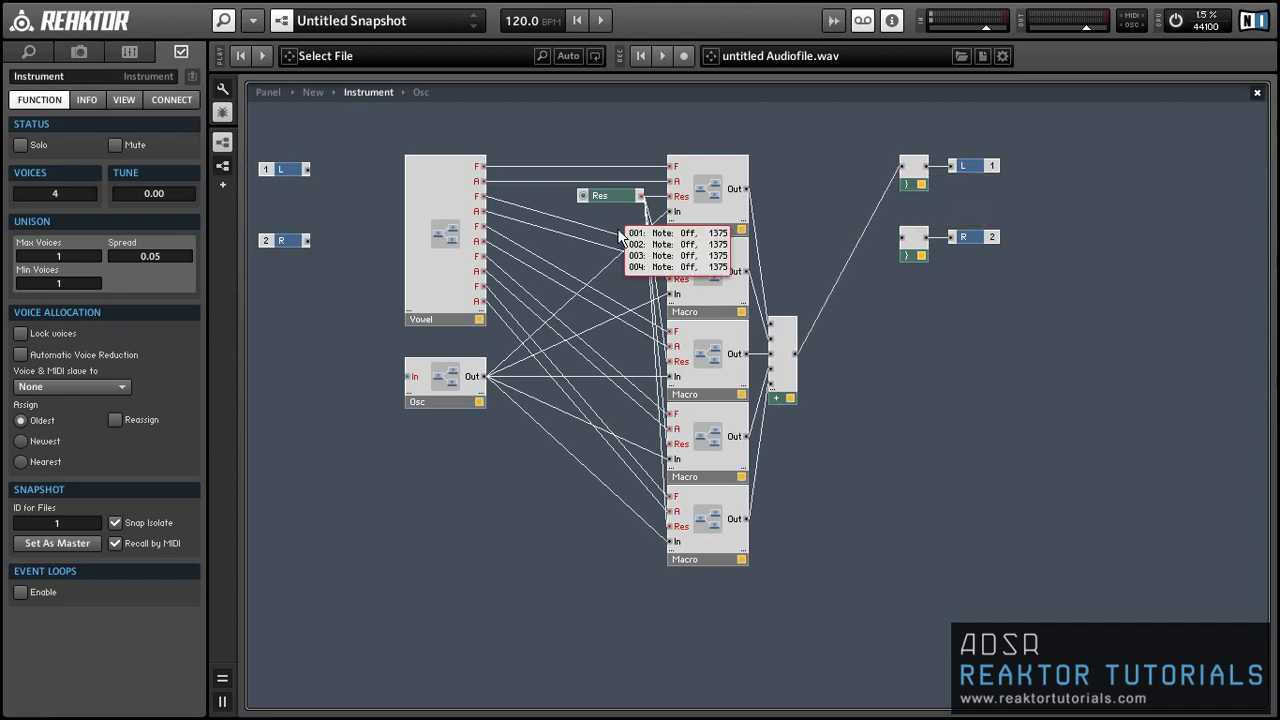
Step: Show the instrument's panel, unlock it for editing, and move the Res knob and Vowel macro apart from the overlapping macro frames
click(273, 95)
click(222, 88)
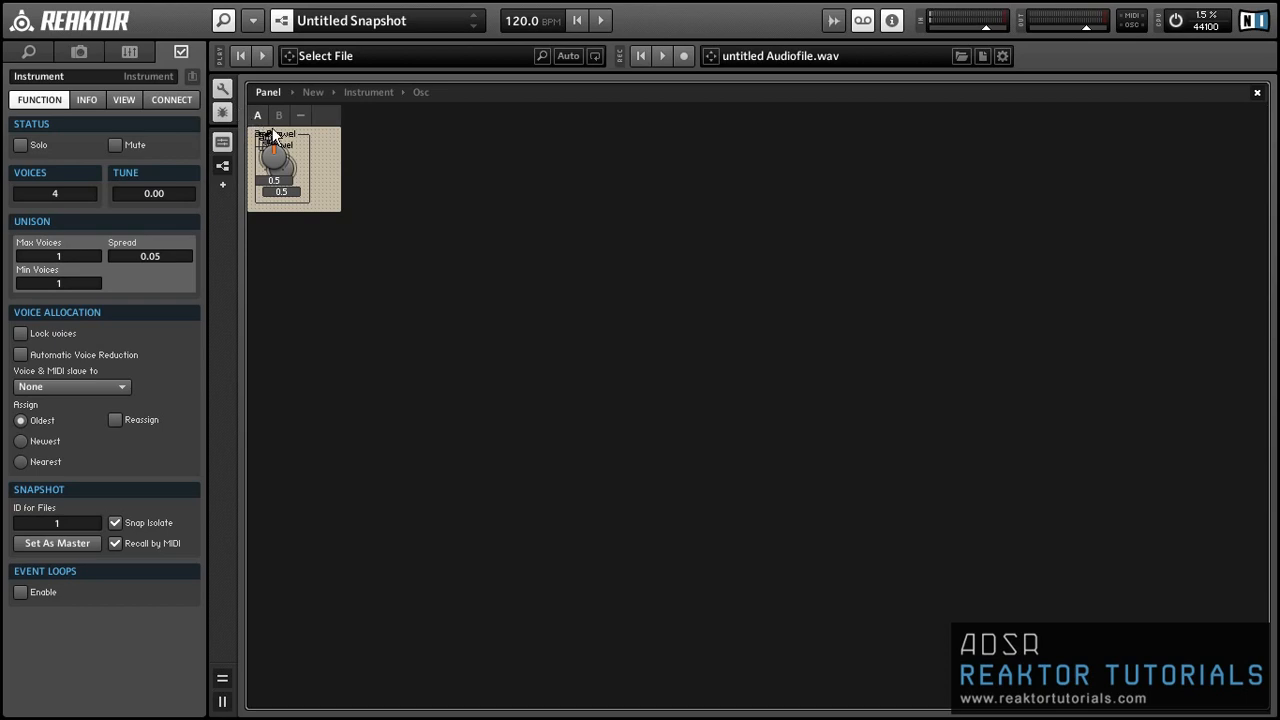
drag(283, 153, 402, 138)
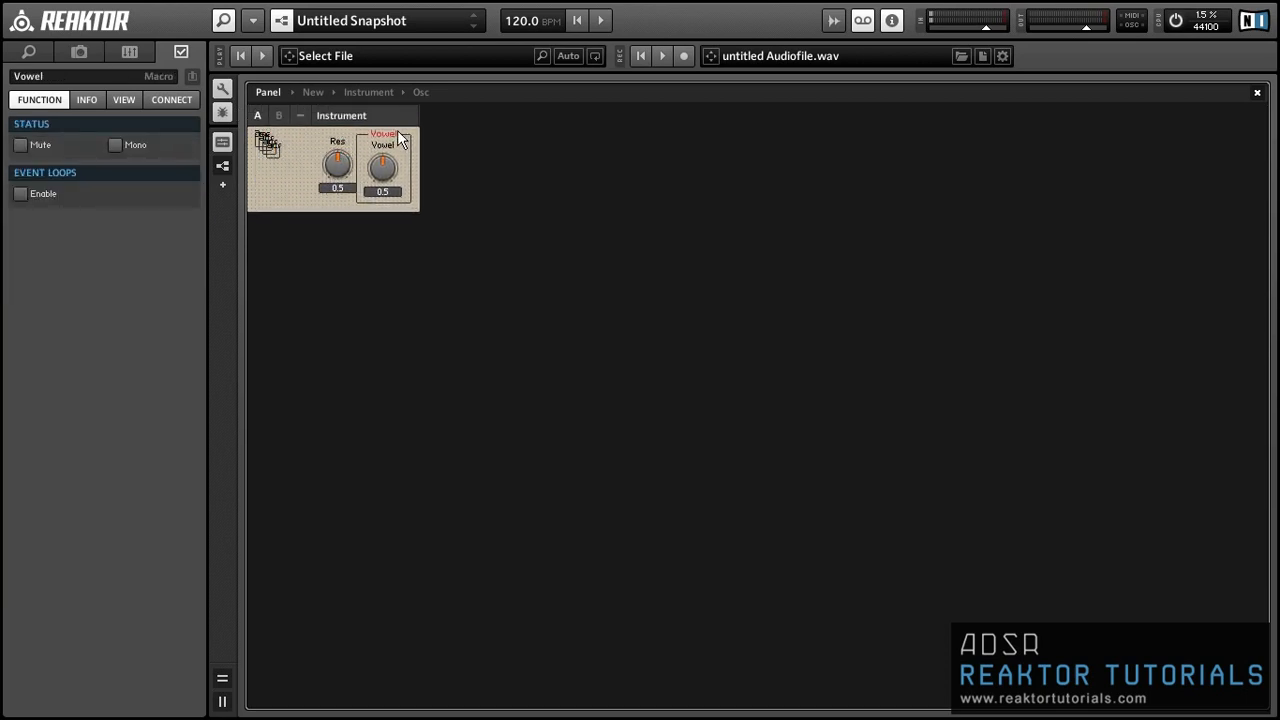
Step: Hide the Osc macro and all the overlapping band-pass macro frames on the instrument panel, keeping only the Res knob and Vowel macro visible
click(272, 150)
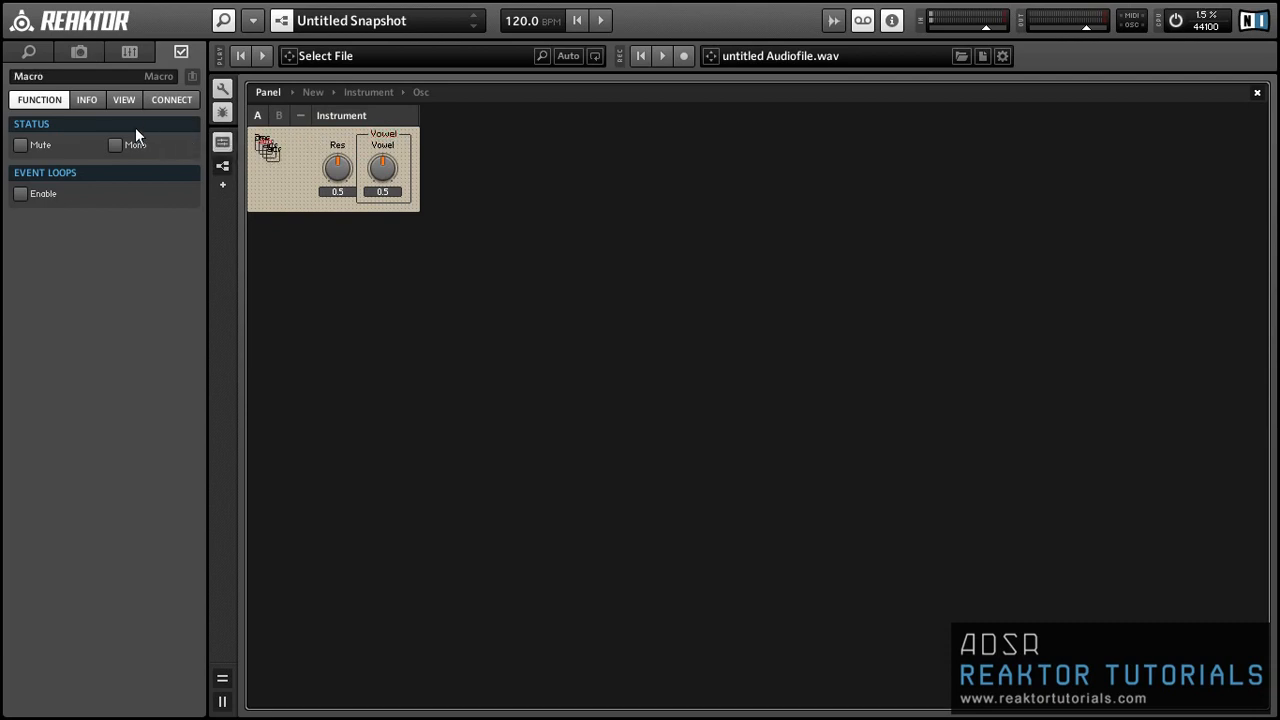
click(124, 100)
click(20, 221)
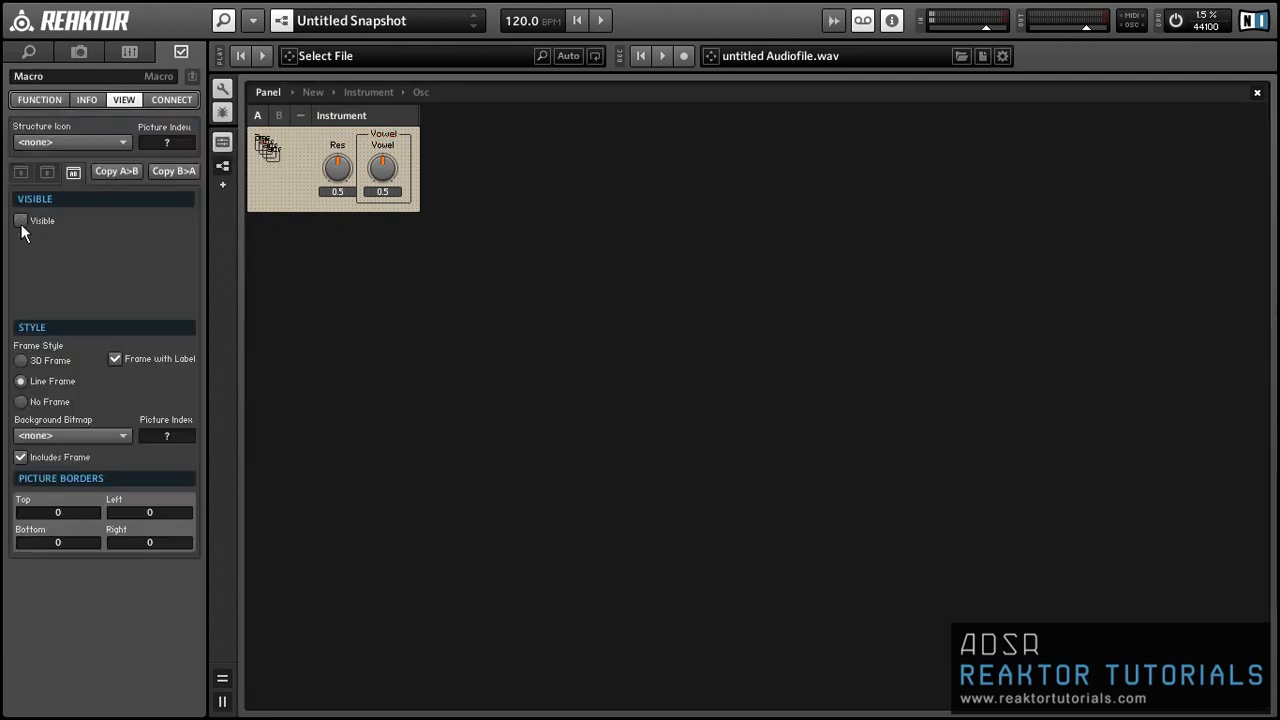
click(257, 148)
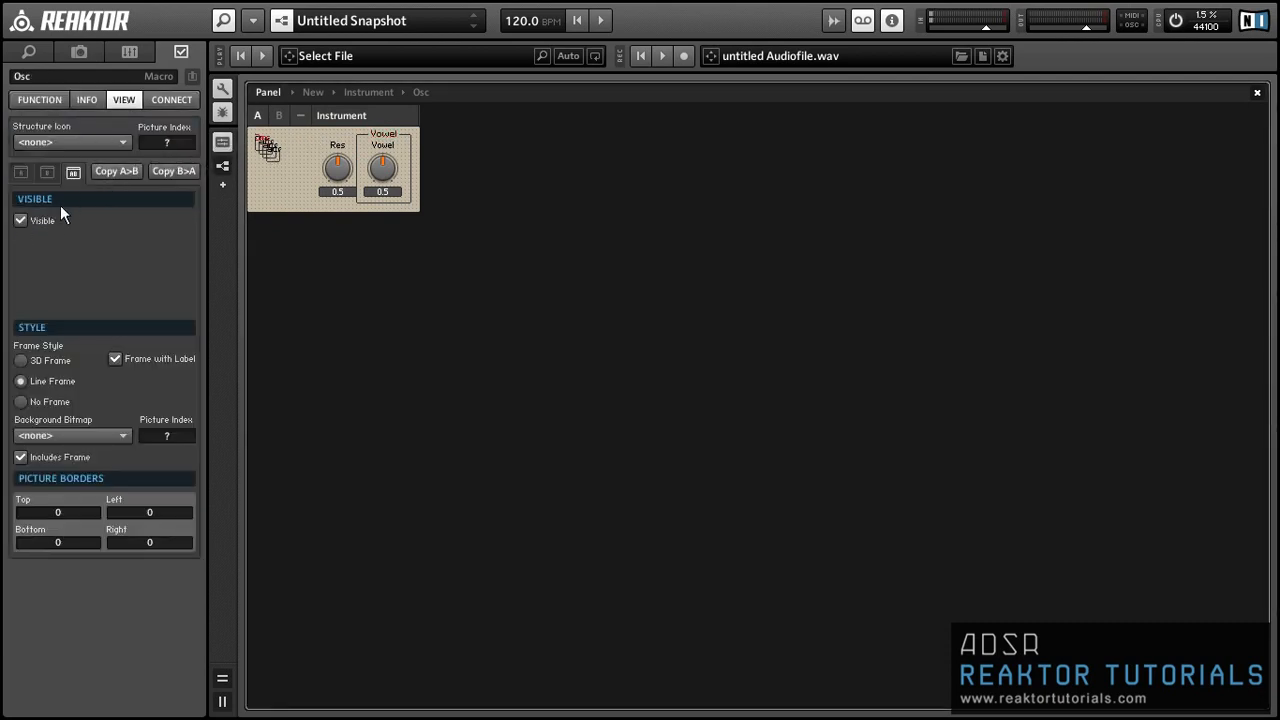
click(21, 221)
click(249, 140)
click(21, 221)
click(264, 143)
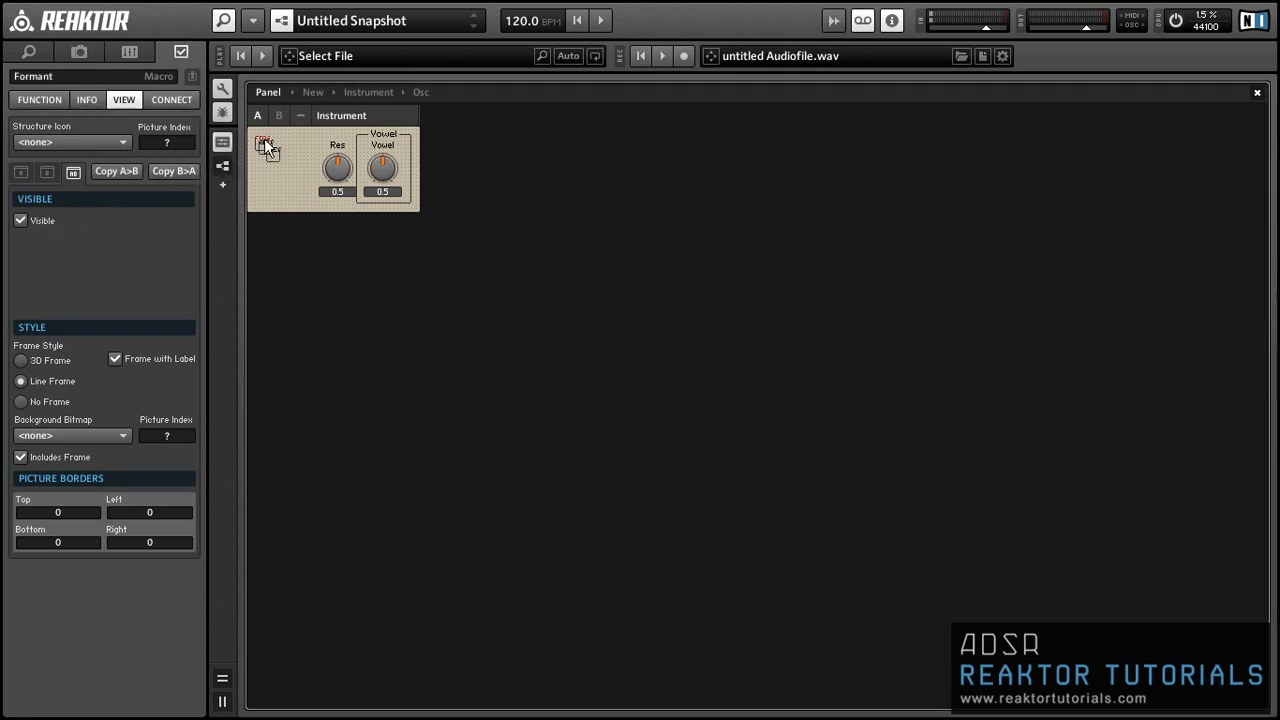
click(266, 150)
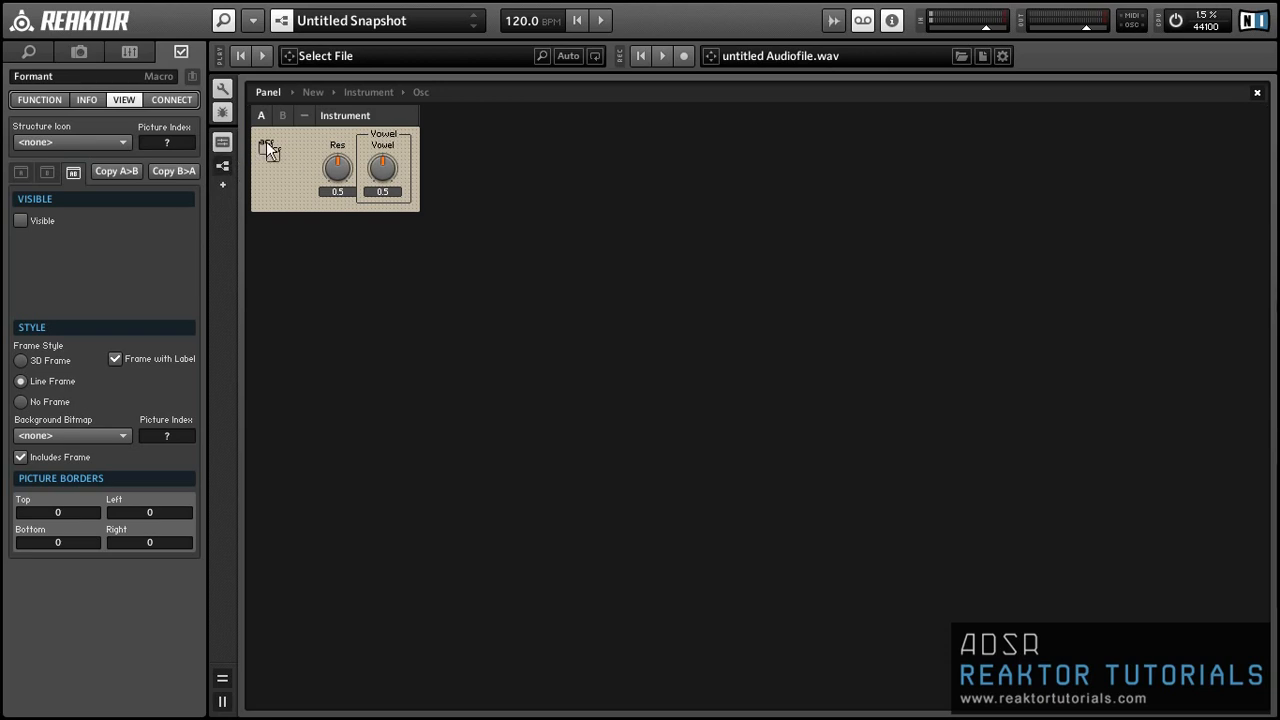
click(54, 220)
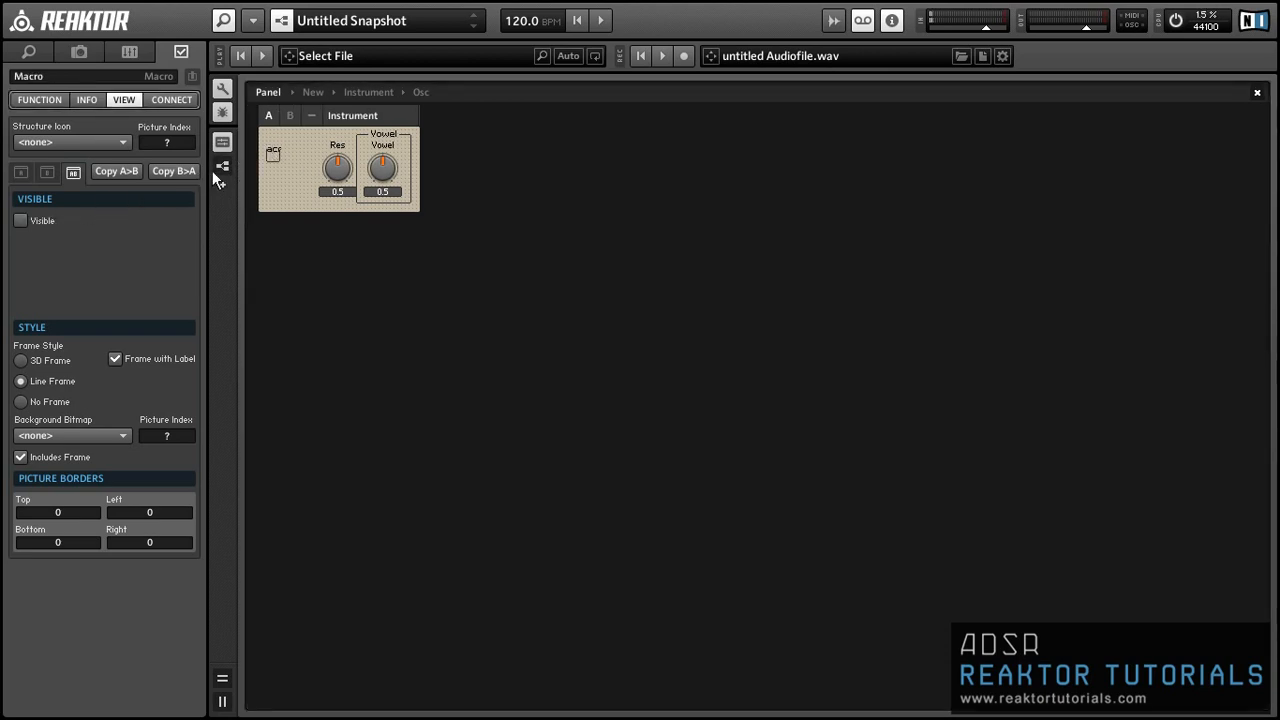
click(267, 153)
click(34, 218)
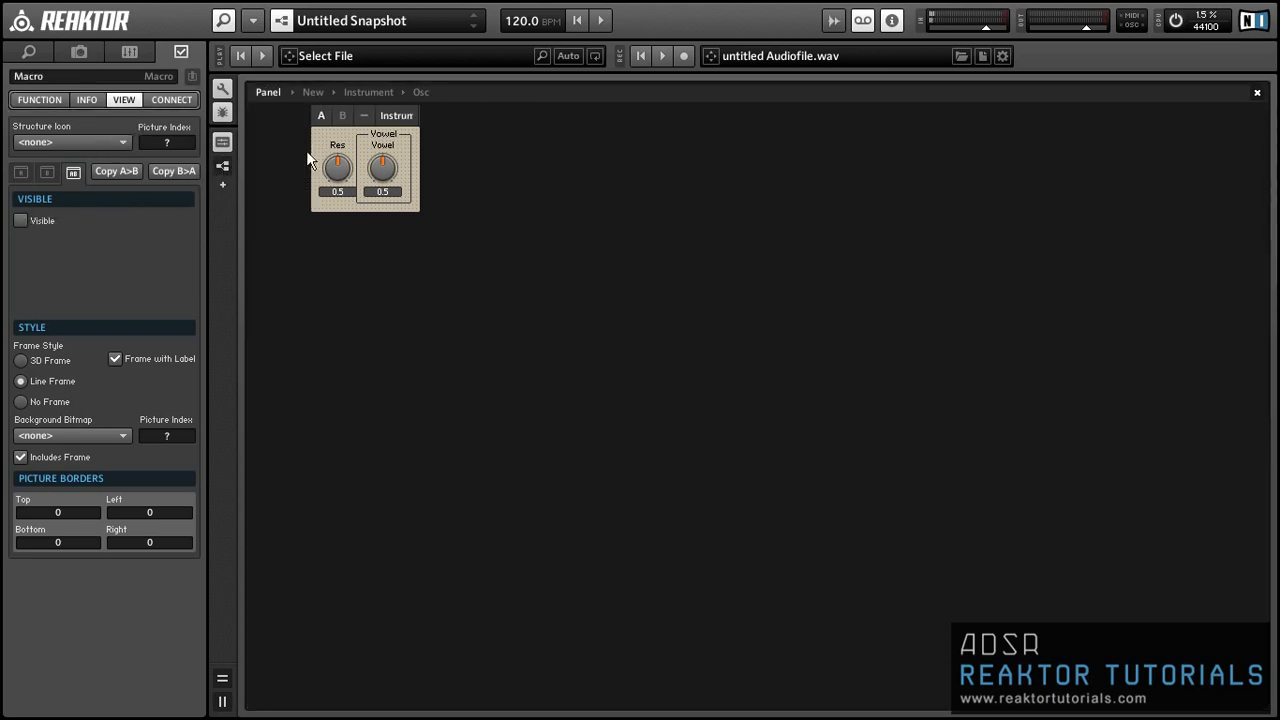
Step: Move the Res knob clear of the Vowel macro and set that macro's frame style to No Frame
click(337, 165)
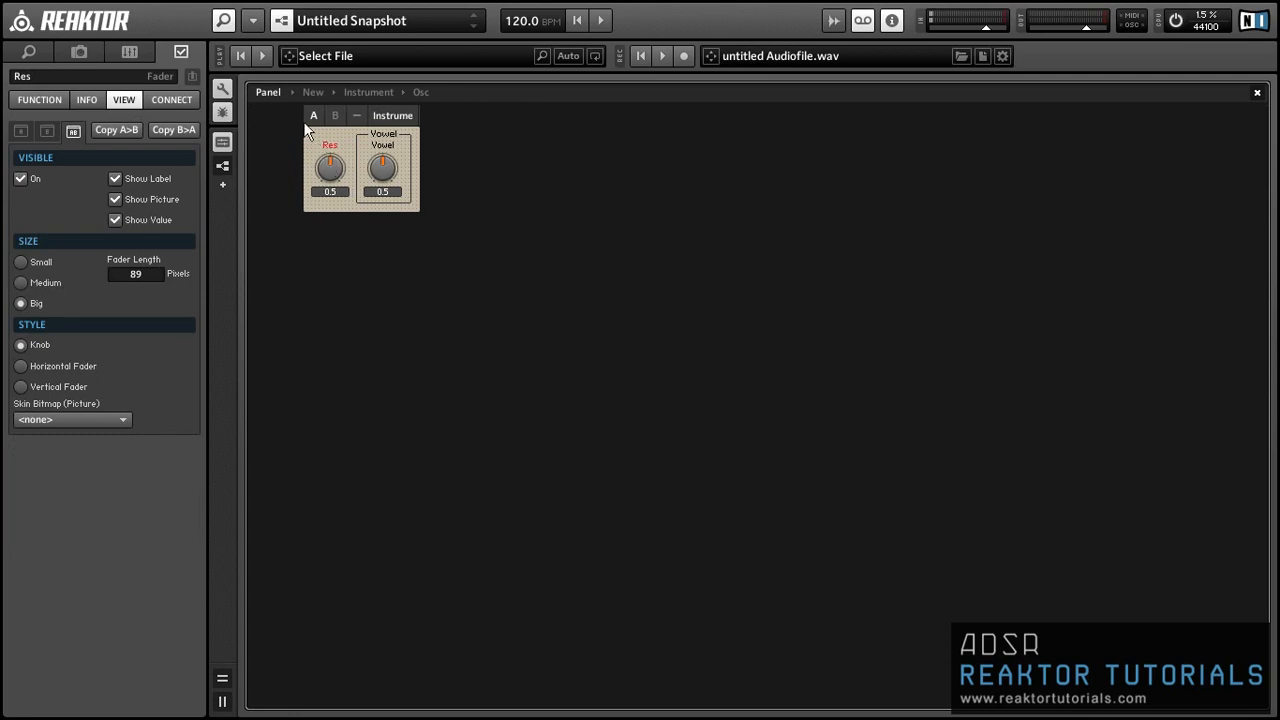
click(392, 139)
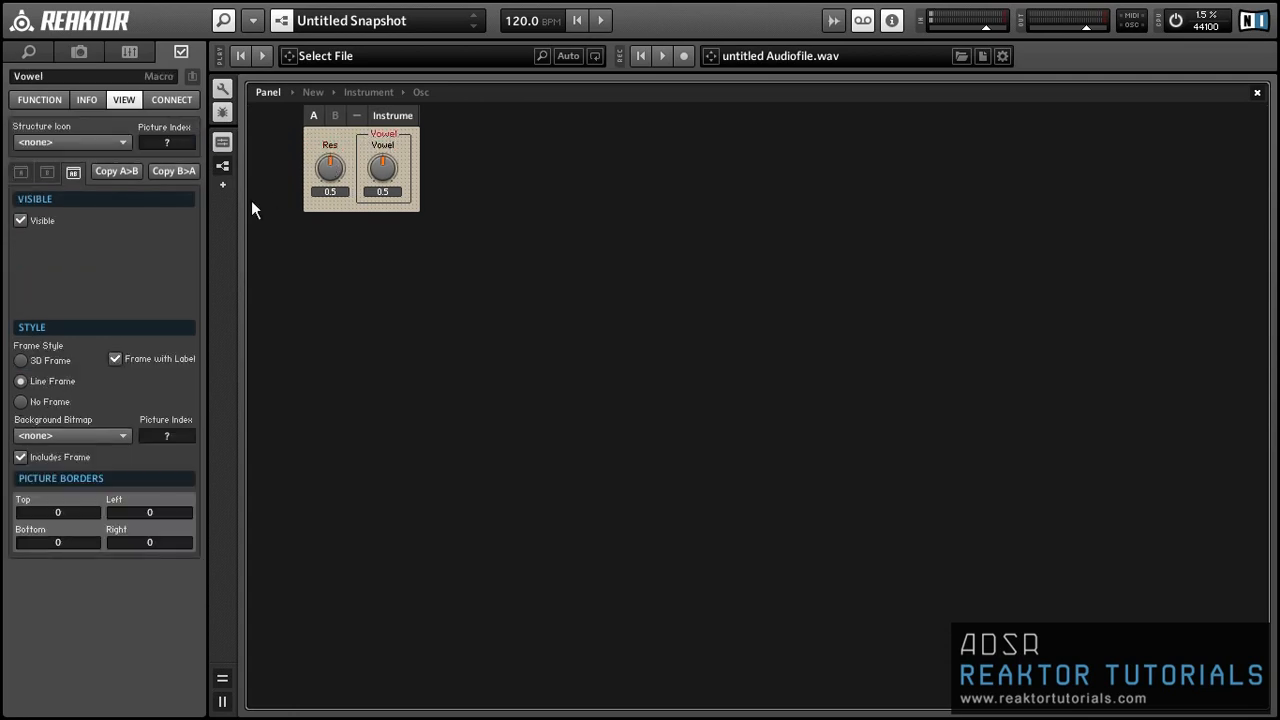
click(34, 404)
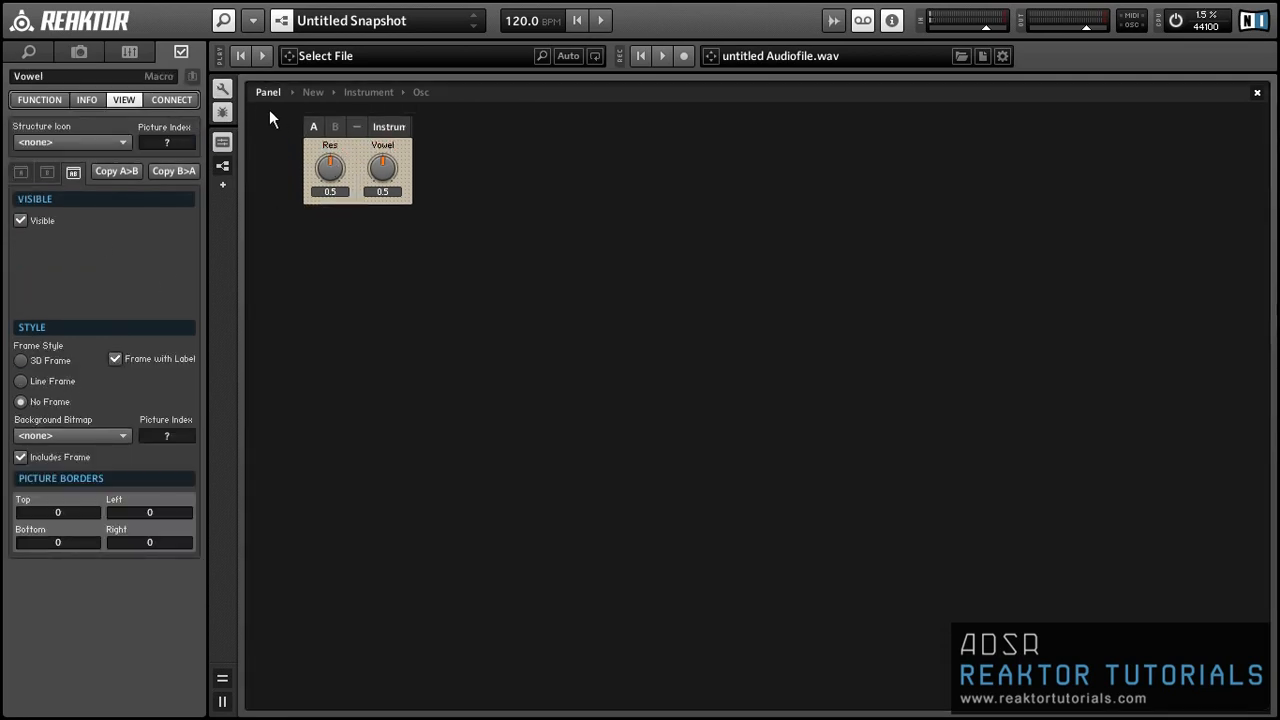
Step: Lock the panel and sweep the Vowel and Res knobs to audition the filter, ending with Res at 0.82 and Vowel at about 0.38
click(222, 89)
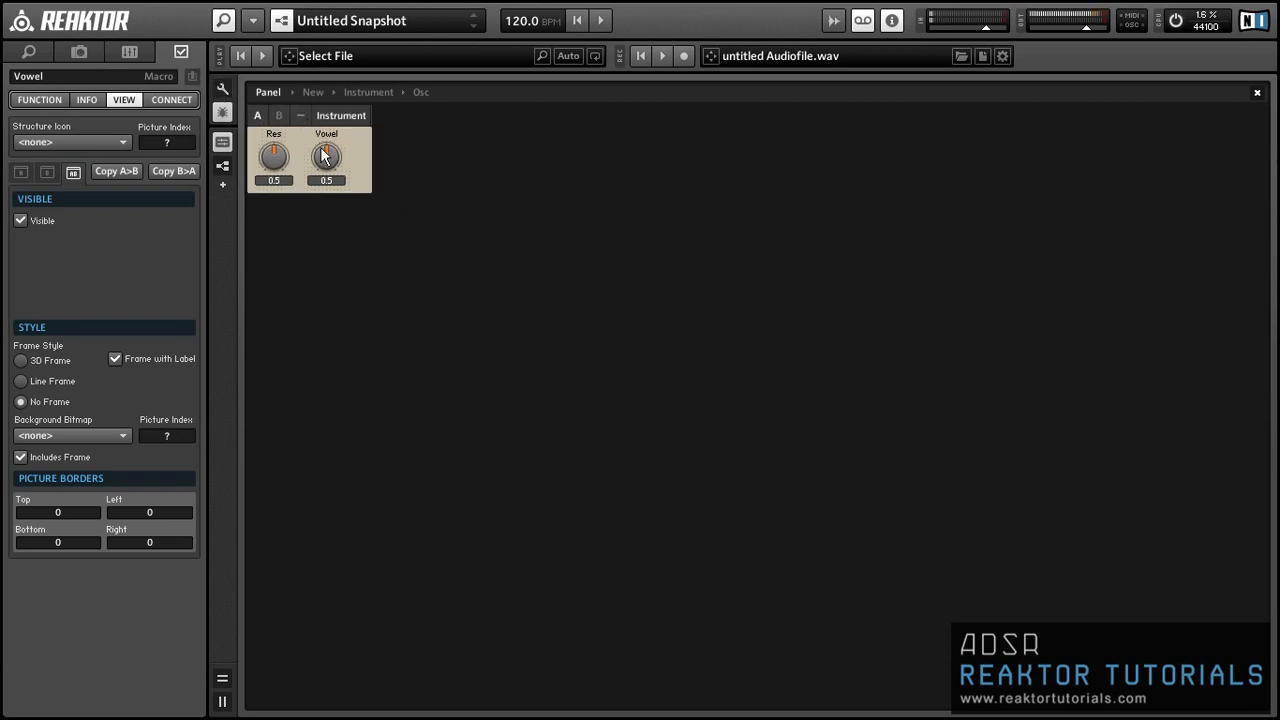
drag(326, 157, 262, 108)
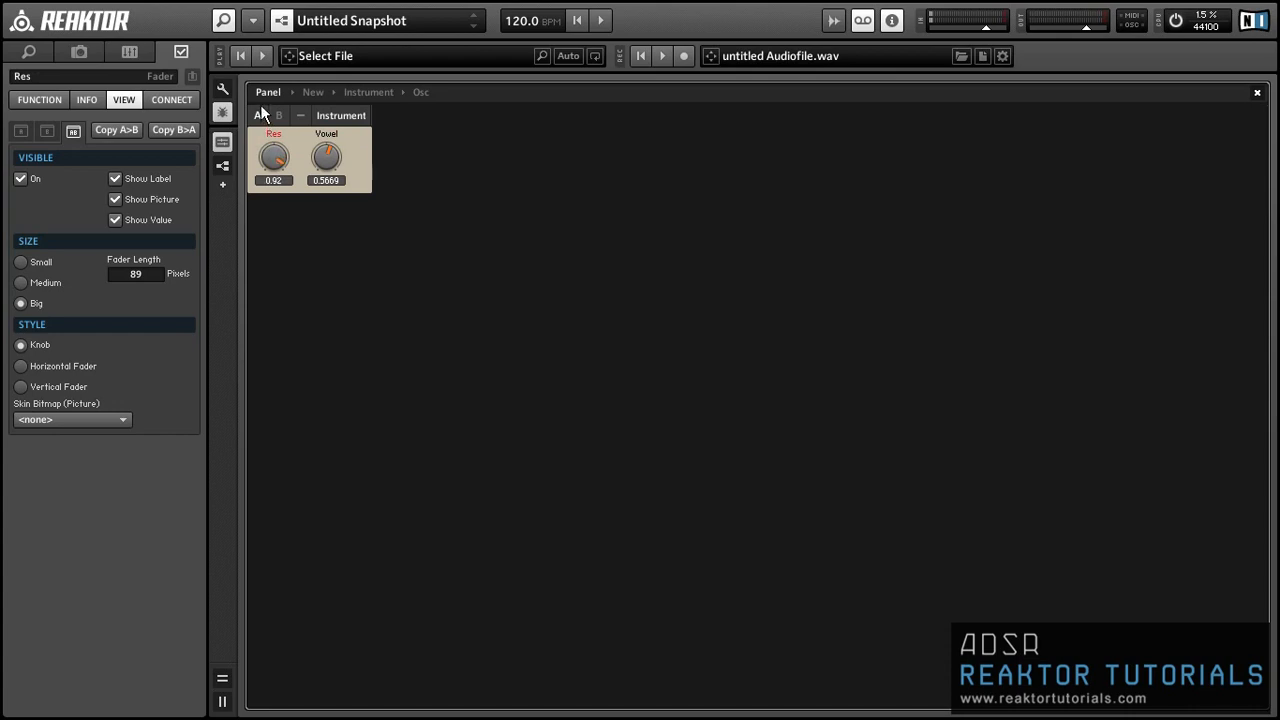
click(323, 156)
drag(275, 287, 246, 351)
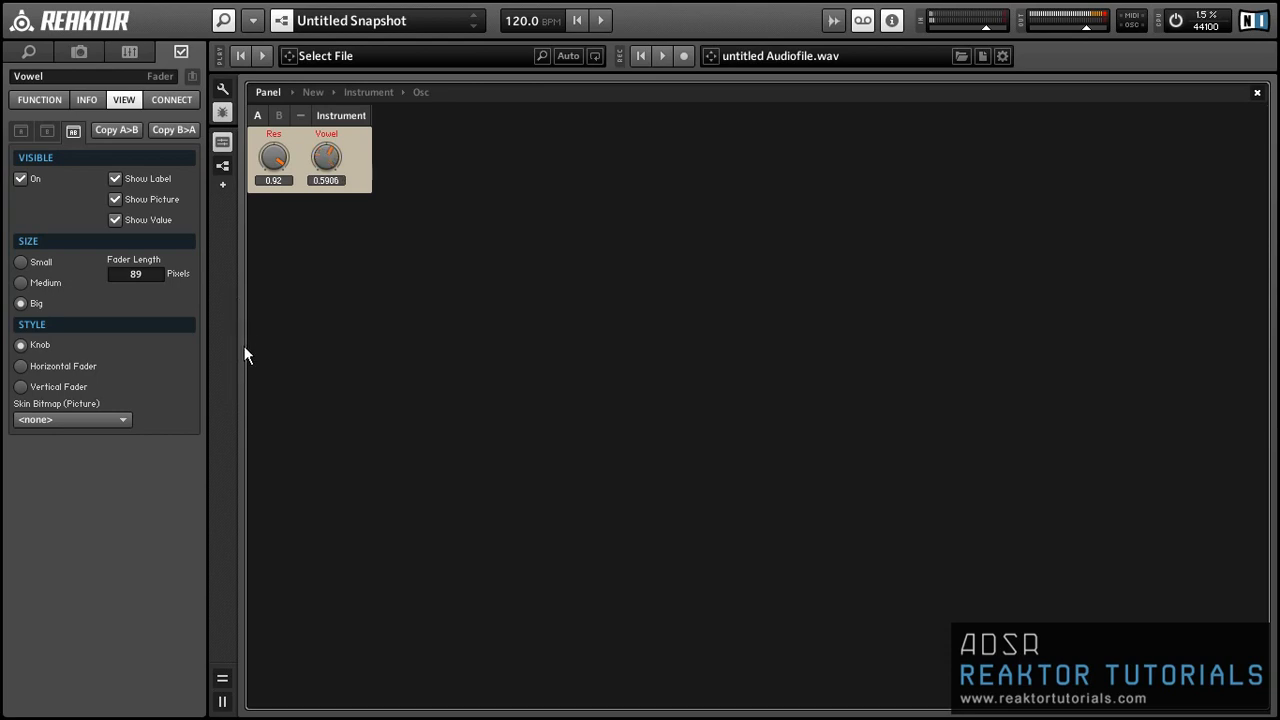
click(270, 172)
drag(326, 157, 301, 97)
drag(328, 159, 327, 190)
drag(323, 252, 306, 226)
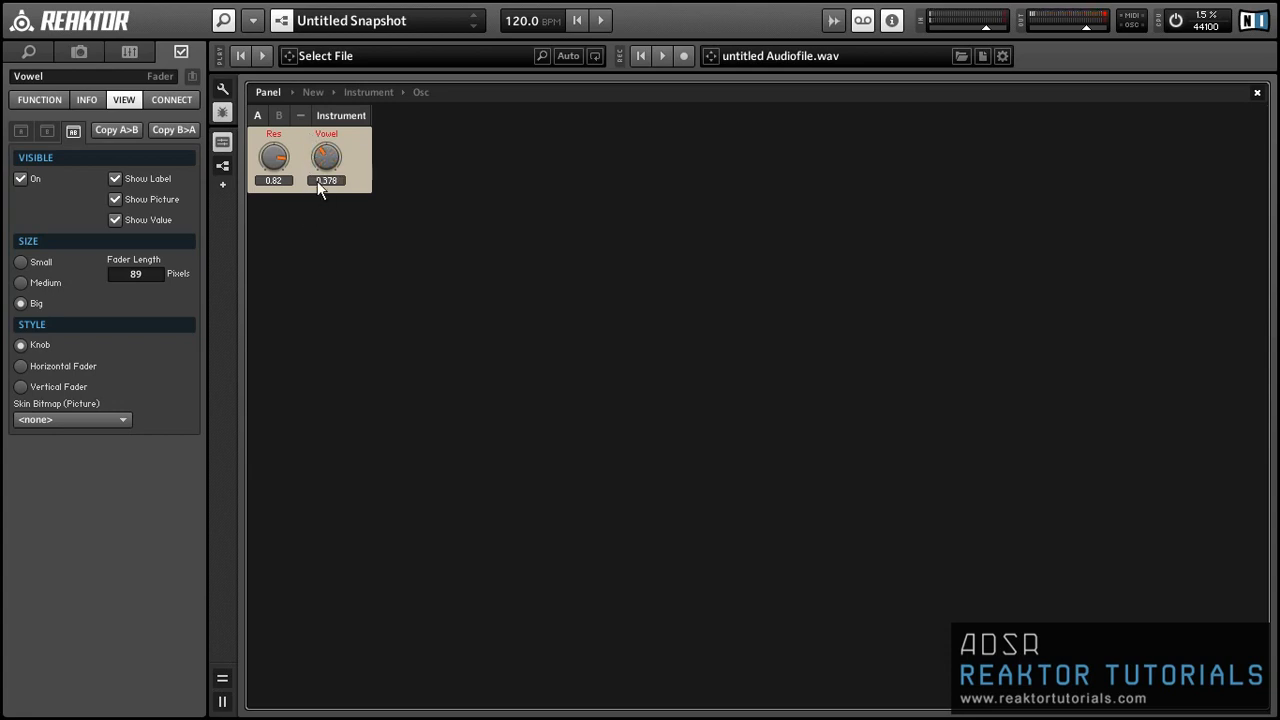